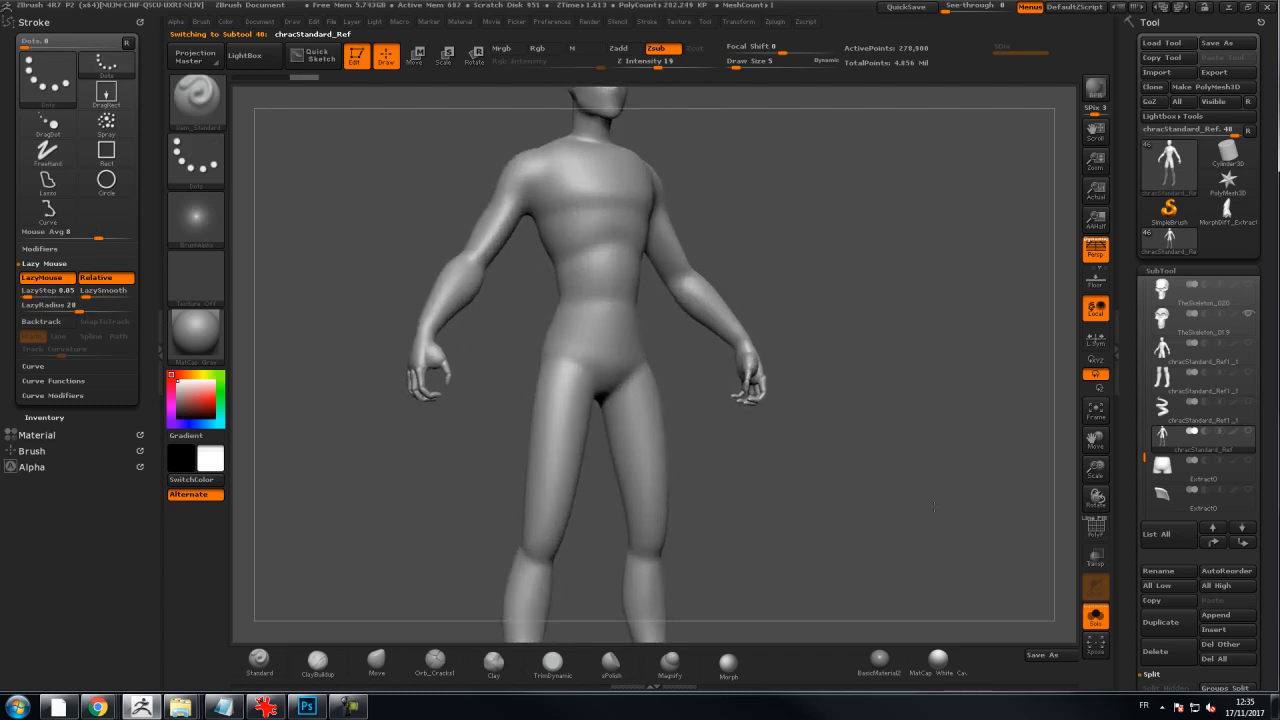
Mask both lower legs and feet of the body reference mesh from below the knees with the MaskLasso brush
drag(905, 444, 895, 412)
drag(803, 390, 827, 376)
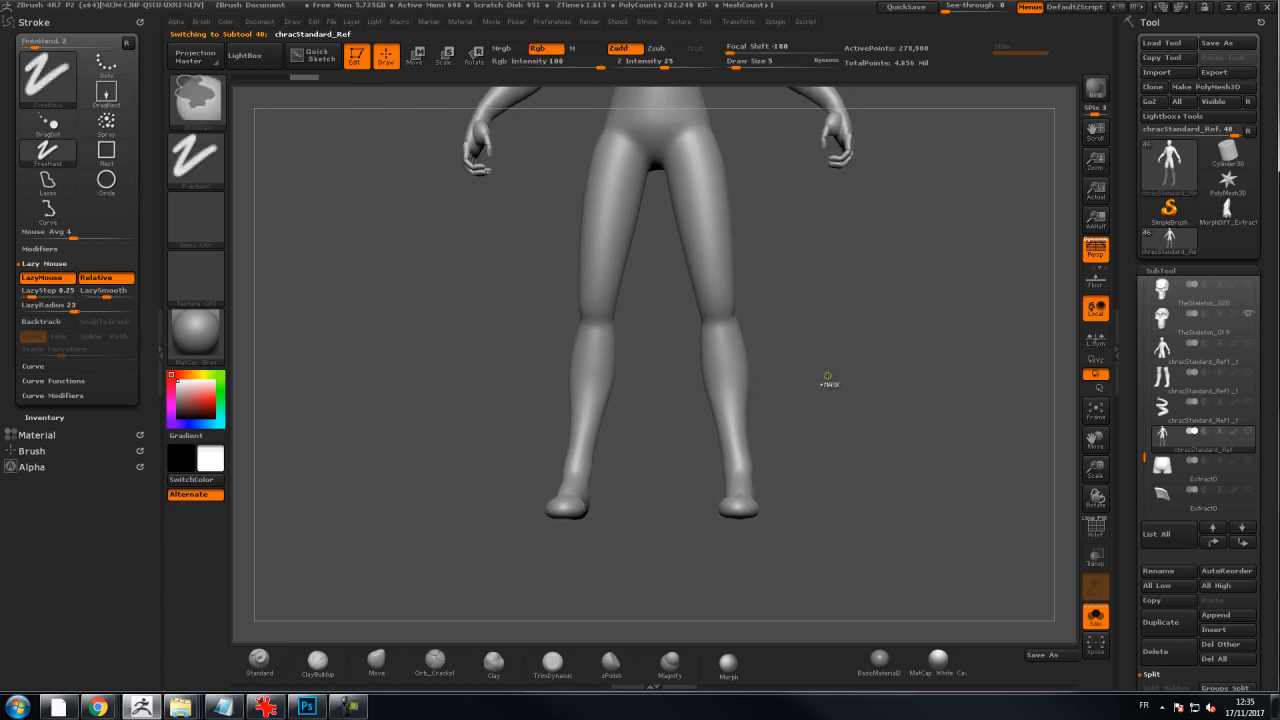
click(211, 117)
click(333, 118)
mouse_move(680, 364)
ctrl+mouse_down()
mouse_move(657, 514)
mouse_move(800, 366)
ctrl+mouse_up()
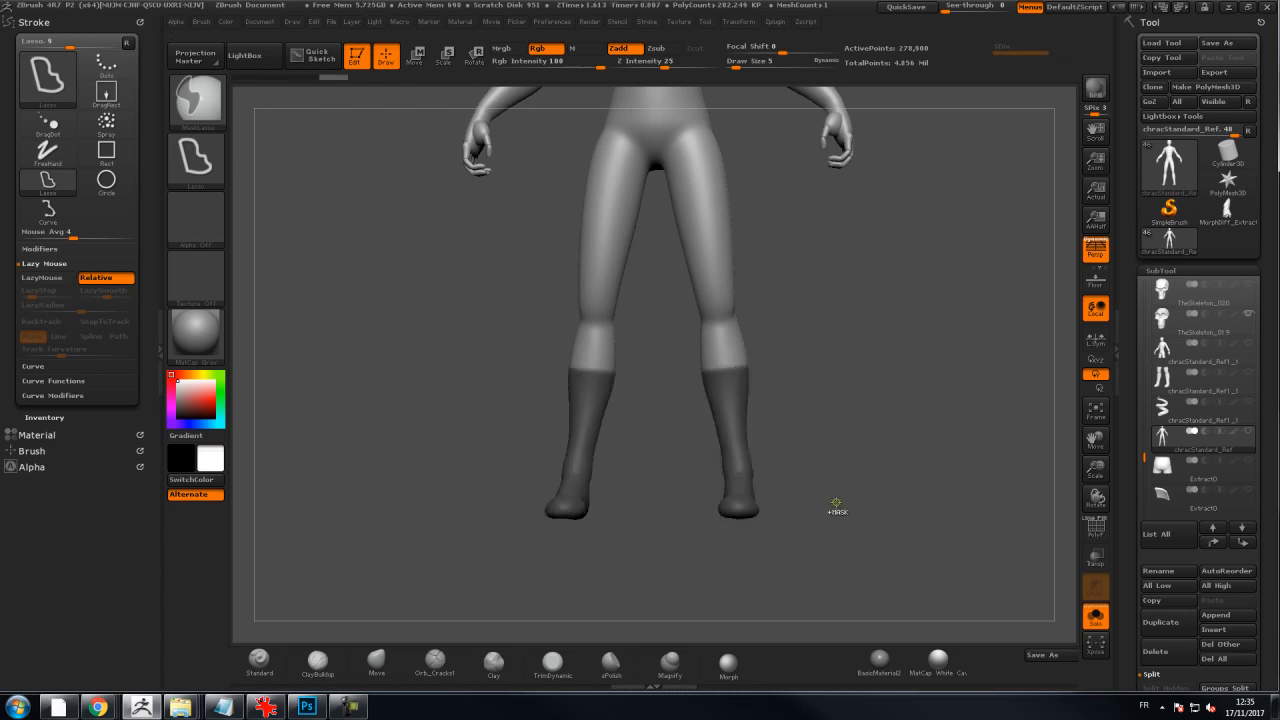
Duplicate the masked body subtool, split off the masked points, and select the separated lower legs
mouse_move(886, 459)
mouse_down()
mouse_move(820, 452)
mouse_move(862, 445)
mouse_up()
drag(787, 377, 932, 404)
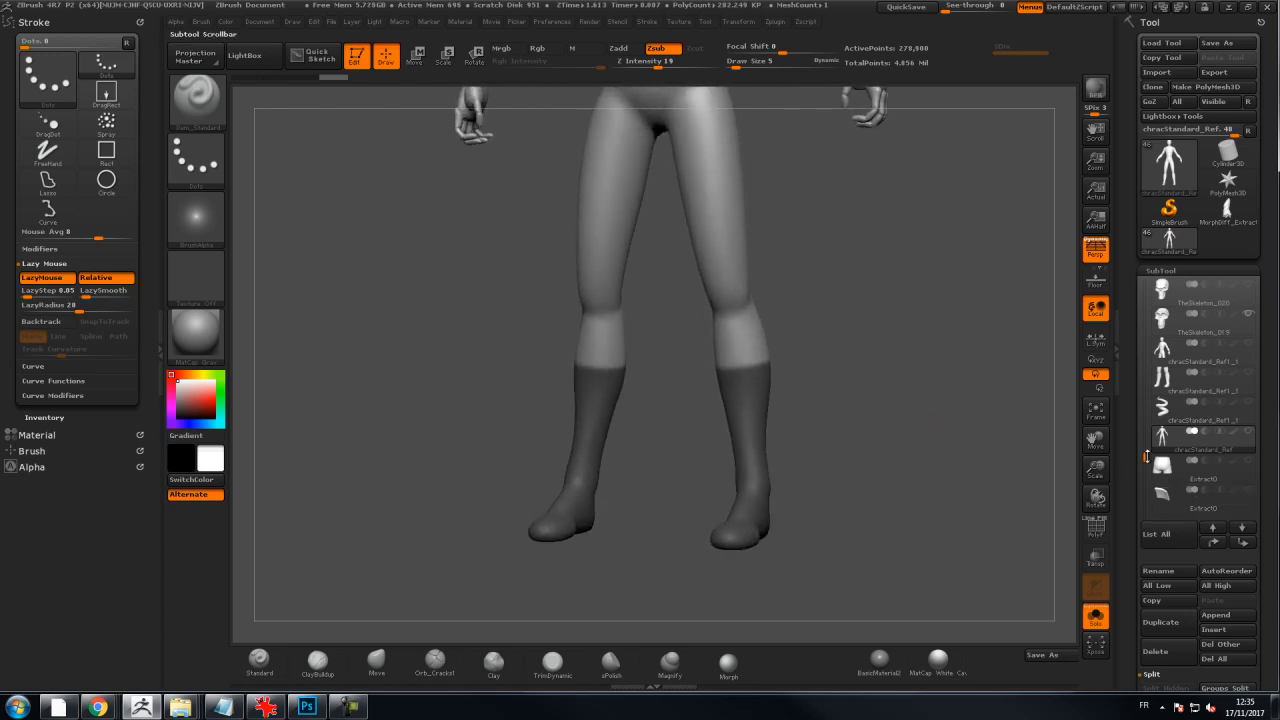
click(1161, 626)
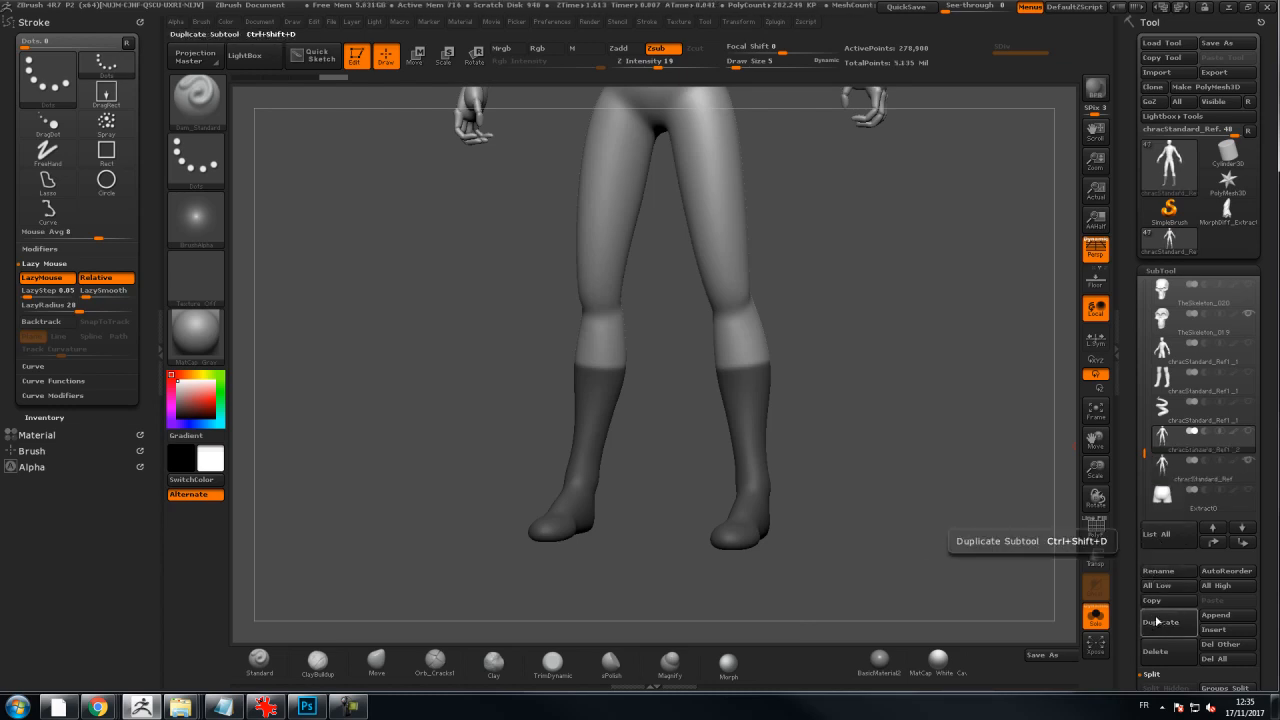
scroll(1143, 390, down, 5)
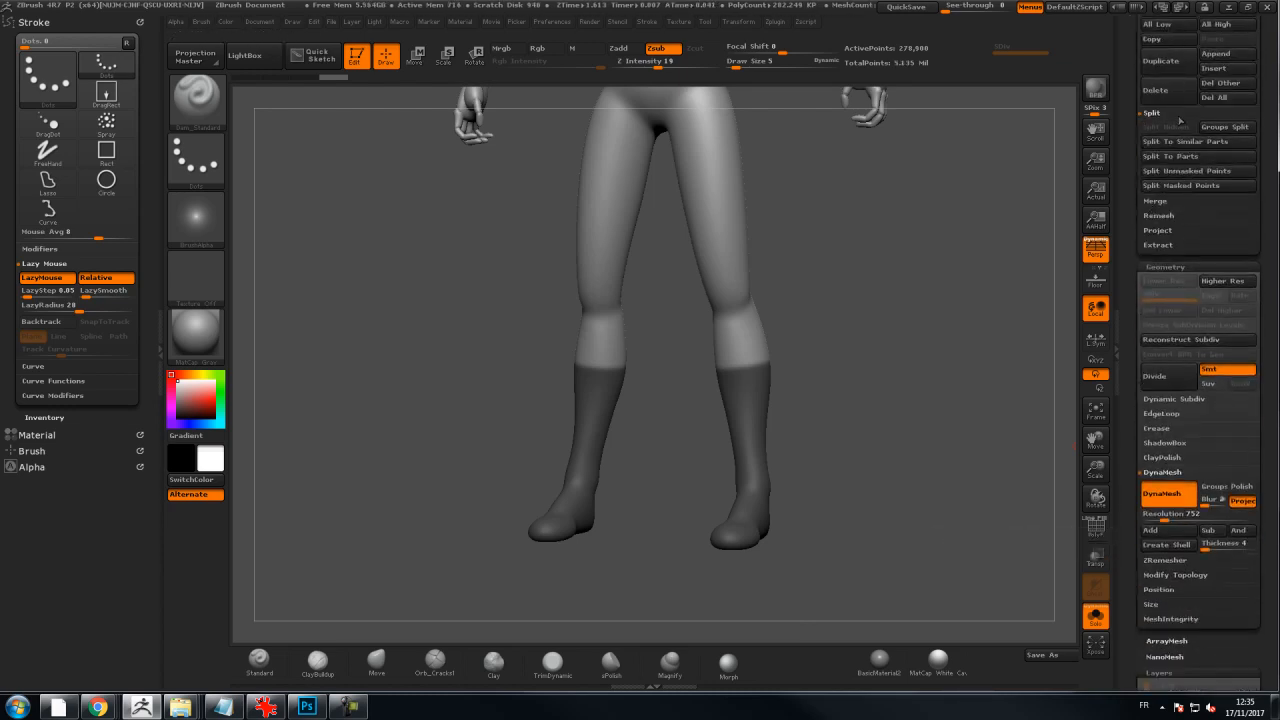
click(1190, 186)
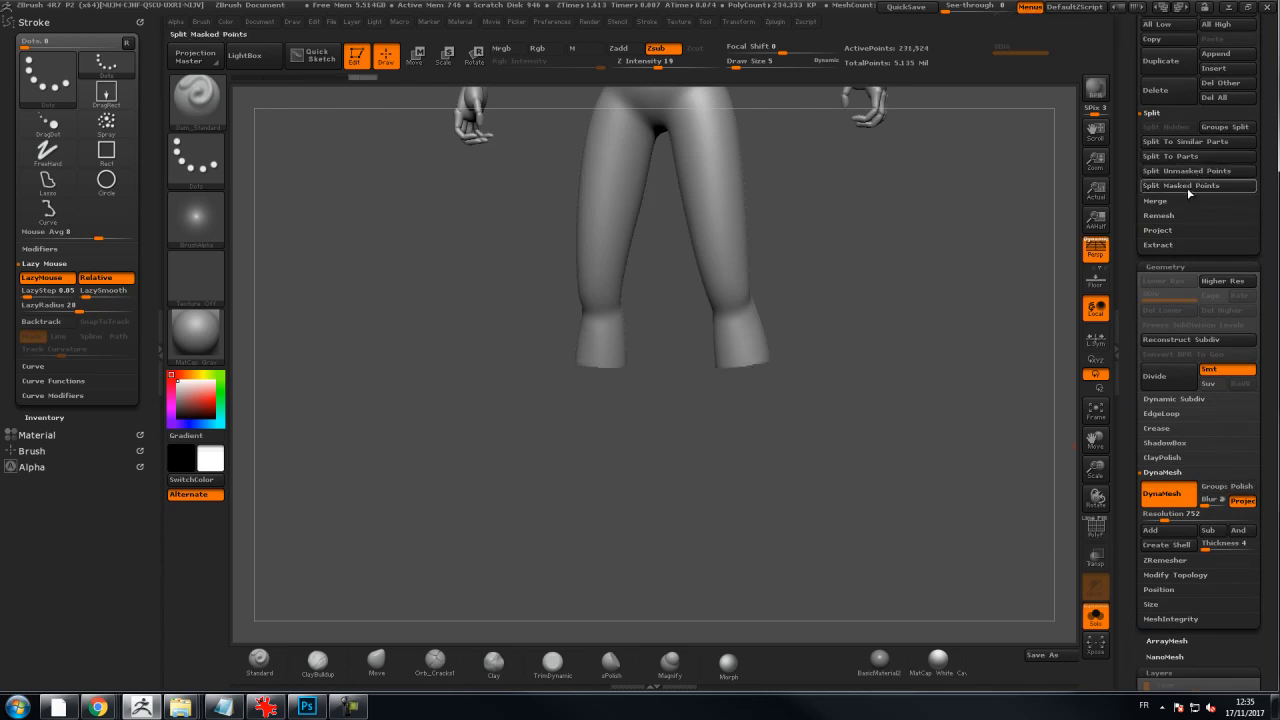
click(1162, 170)
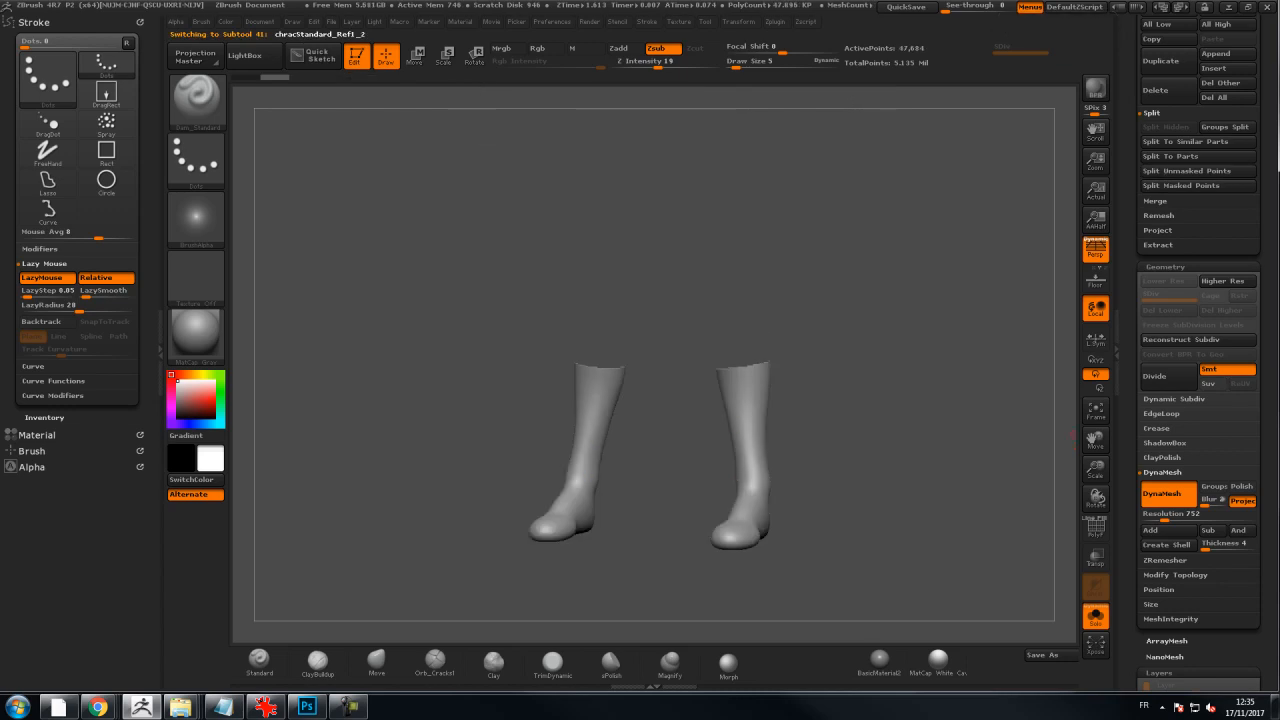
Re-DynaMesh the separated lower legs to close their open tops
mouse_move(887, 329)
mouse_down()
mouse_move(960, 325)
mouse_move(925, 318)
mouse_move(907, 336)
mouse_move(903, 208)
mouse_move(894, 312)
mouse_up()
ctrl+drag(858, 381, 845, 378)
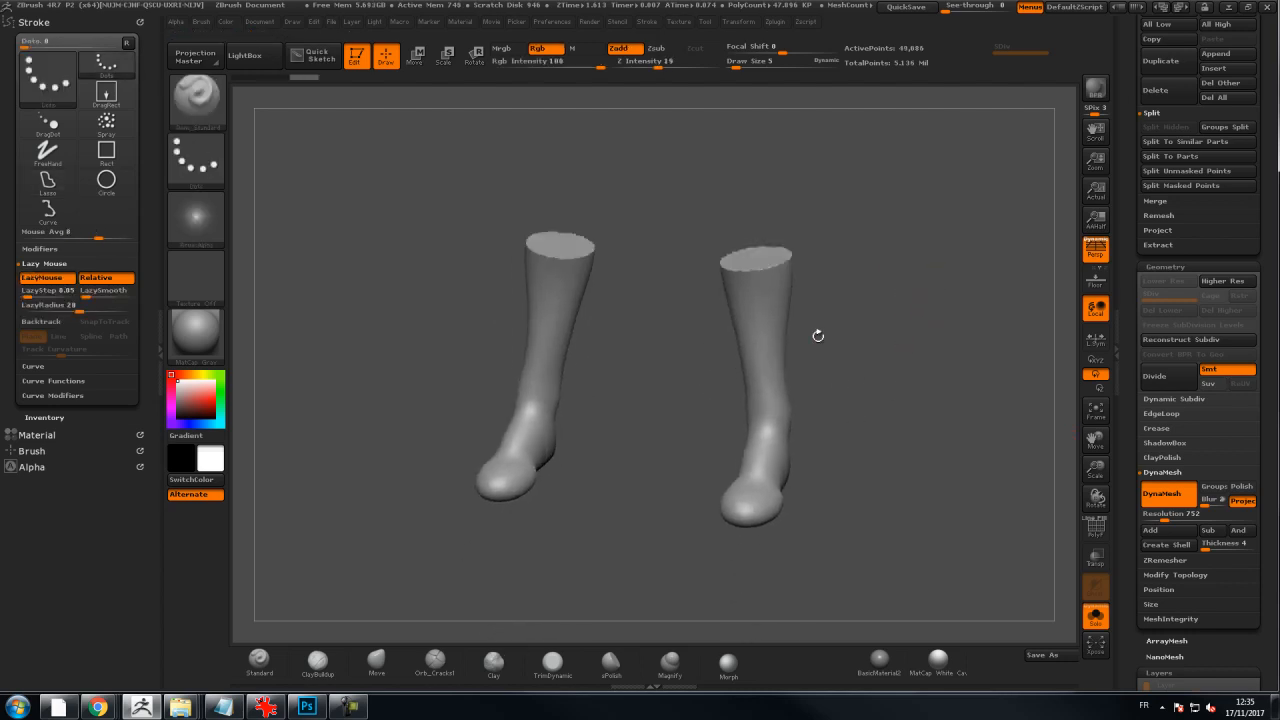
mouse_move(966, 306)
mouse_down()
mouse_move(998, 302)
mouse_move(957, 298)
mouse_move(930, 326)
mouse_move(950, 328)
mouse_move(923, 331)
mouse_up()
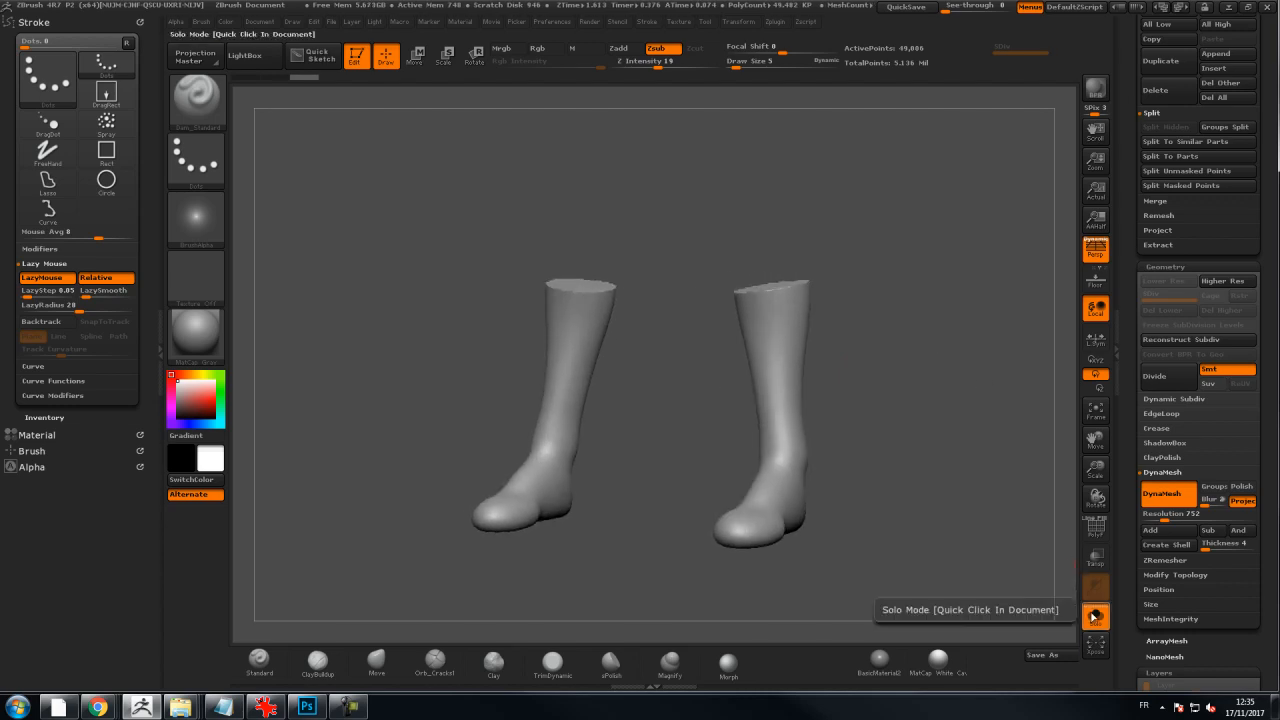
Leave Solo mode and hide the trousers and full-body subtools, keeping the lower legs shown with the skeleton
click(1095, 612)
scroll(1128, 347, up, 5)
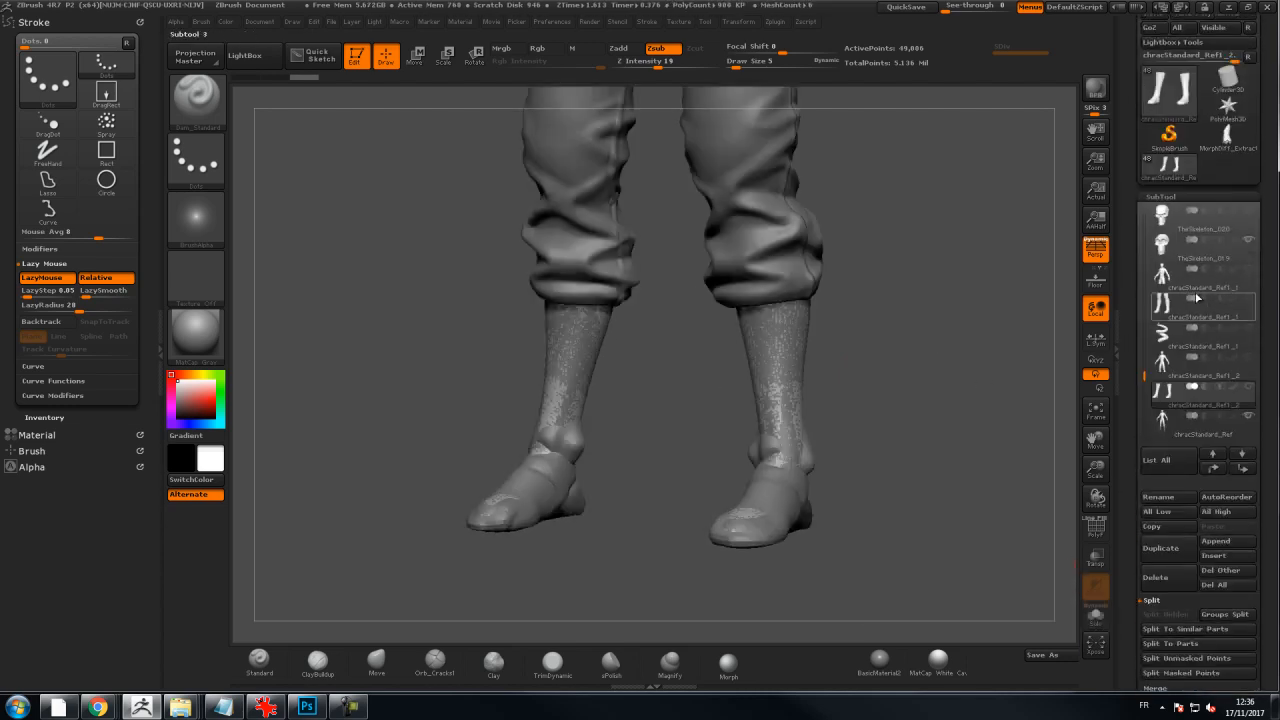
mouse_move(1145, 376)
mouse_down()
mouse_move(1145, 345)
mouse_move(1147, 385)
mouse_up()
click(1253, 364)
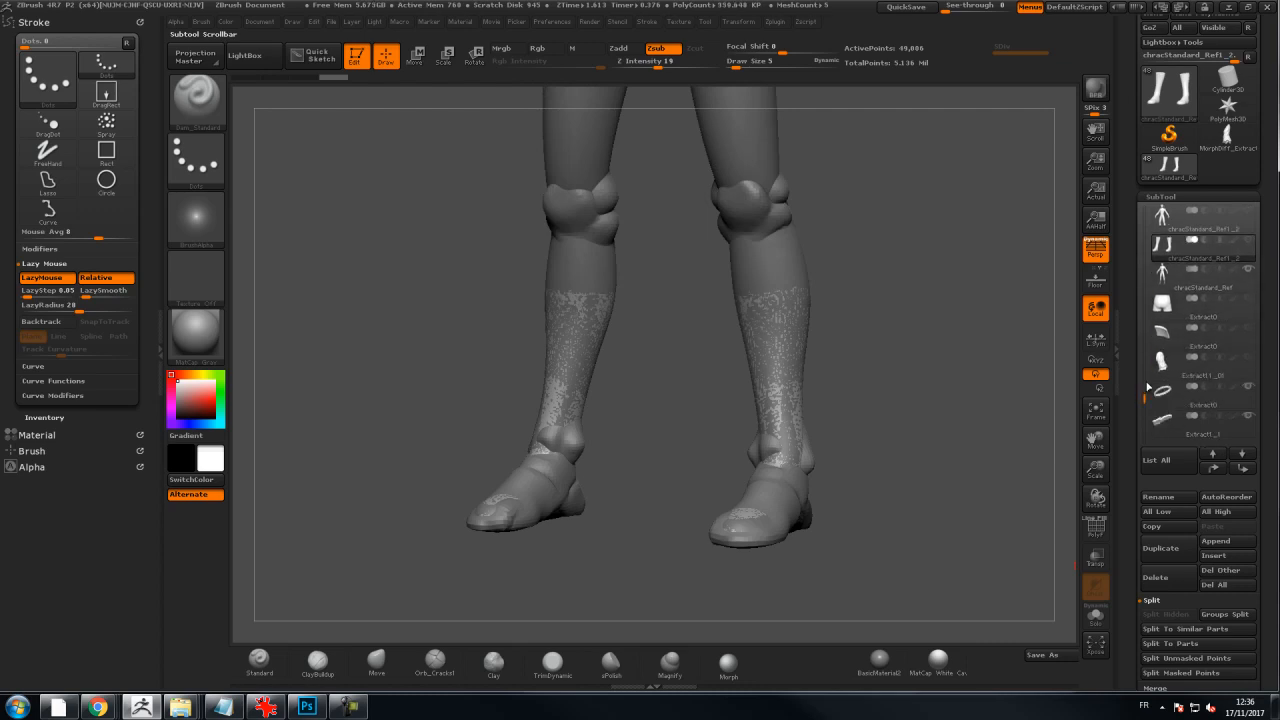
click(1249, 273)
click(1160, 302)
drag(1143, 397, 1144, 400)
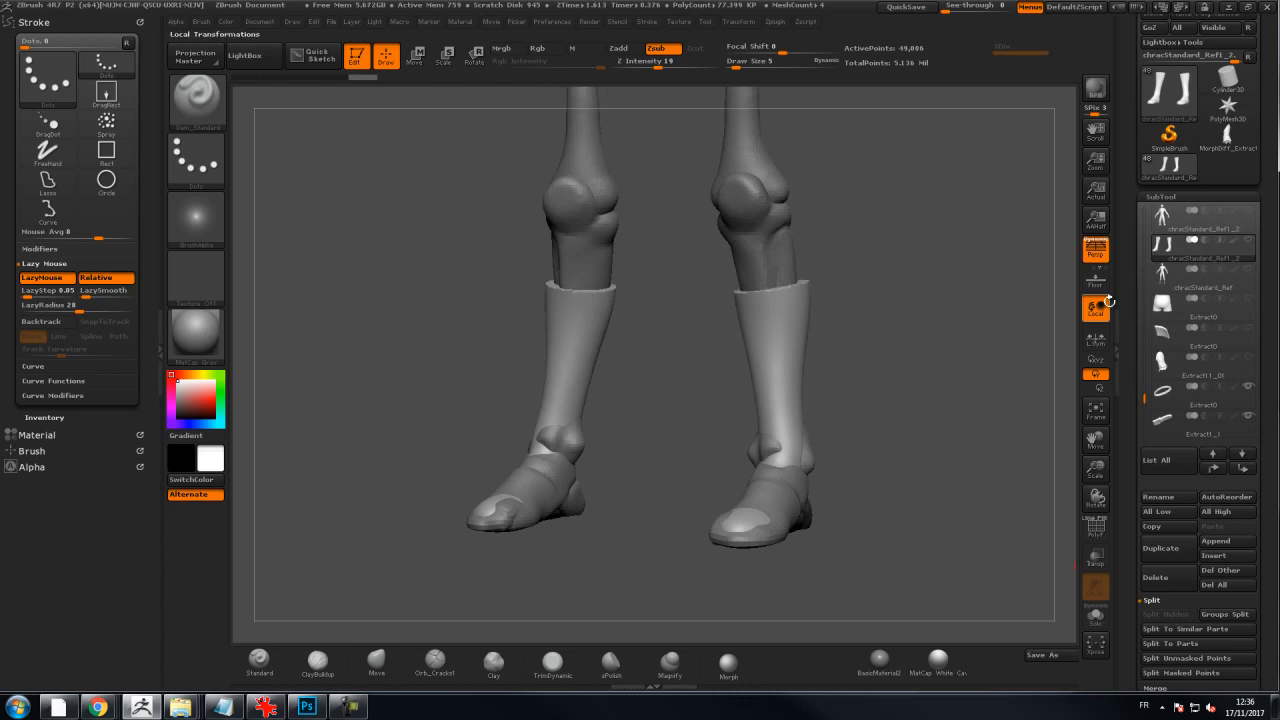
Isolate the lower-leg subtool and lasso-mask both shins down to the ankles, leaving the feet unmasked
drag(924, 296, 944, 305)
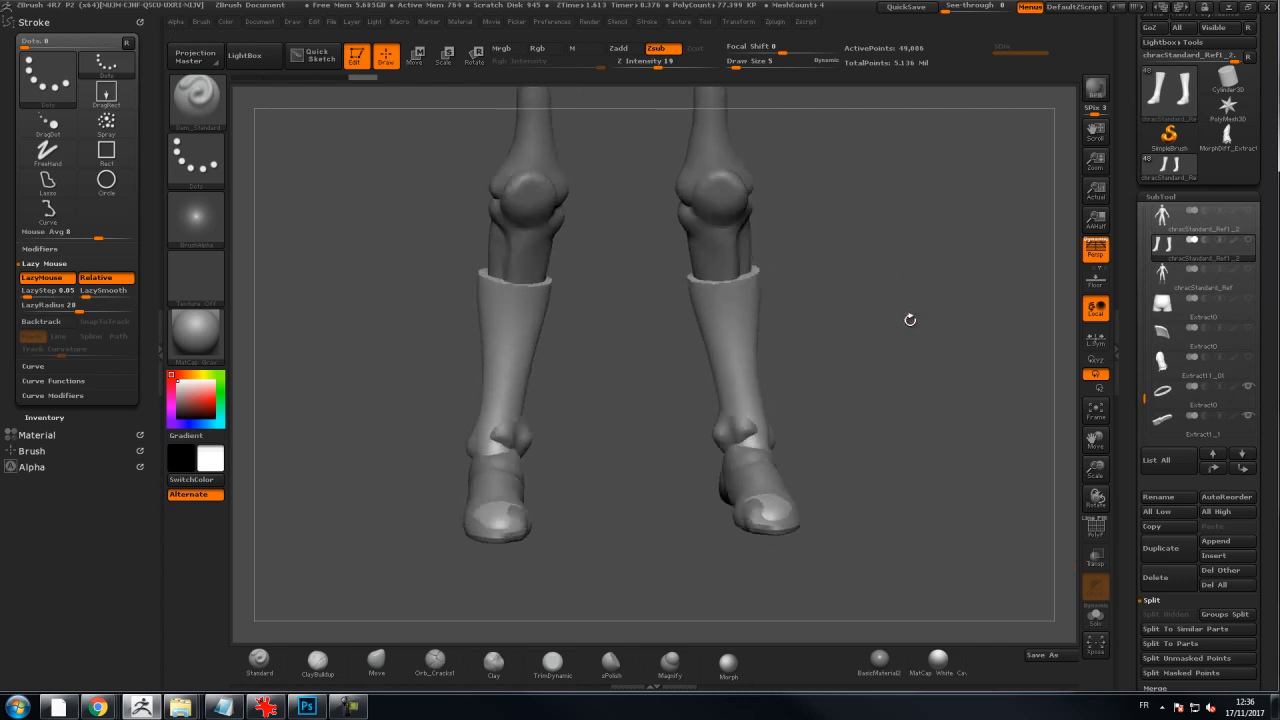
mouse_move(845, 254)
mouse_down()
mouse_move(817, 258)
mouse_move(832, 258)
mouse_up()
alt+drag(847, 316, 877, 288)
drag(862, 376, 885, 390)
drag(846, 228, 832, 260)
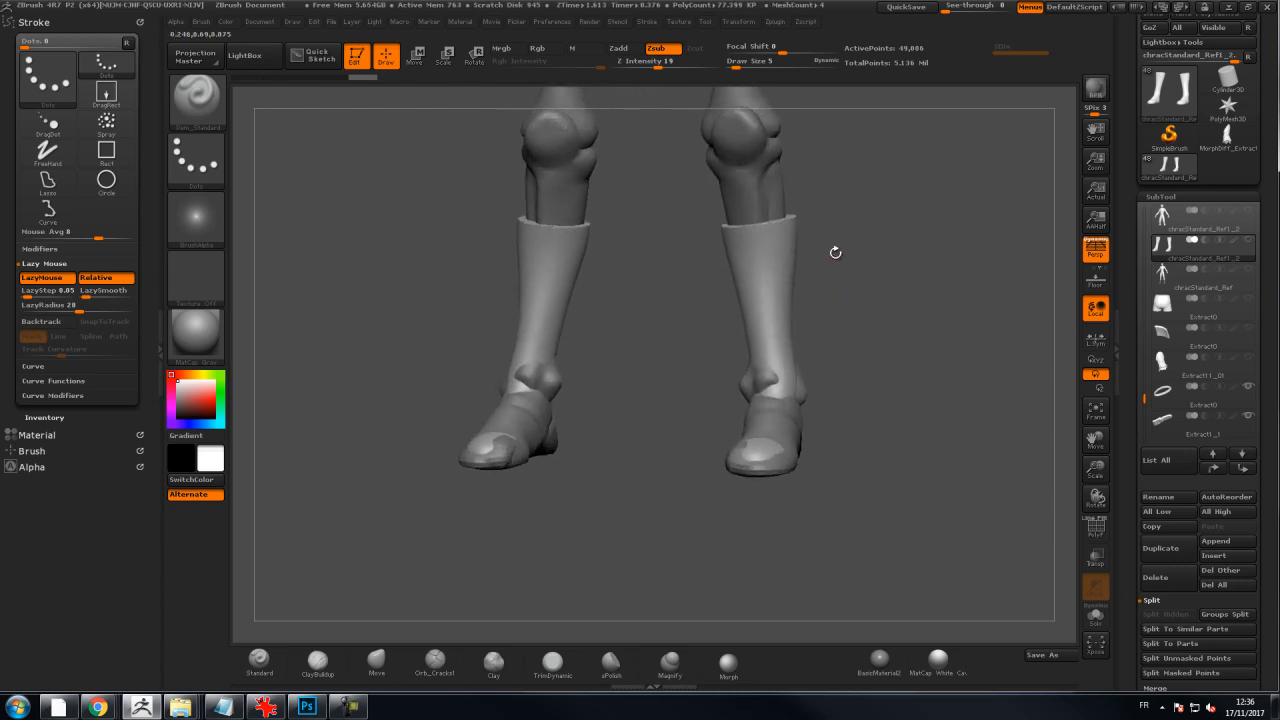
mouse_move(836, 168)
ctrl+mouse_down()
mouse_move(692, 175)
mouse_move(740, 390)
mouse_move(780, 384)
mouse_move(923, 274)
ctrl+mouse_up()
mouse_move(923, 280)
mouse_down()
mouse_move(877, 290)
mouse_move(901, 296)
mouse_move(876, 270)
mouse_move(909, 271)
mouse_up()
click(1095, 615)
mouse_move(698, 170)
ctrl+mouse_down()
mouse_move(722, 402)
mouse_move(771, 385)
mouse_move(869, 229)
mouse_move(871, 245)
mouse_move(892, 243)
mouse_move(828, 165)
mouse_move(718, 365)
mouse_move(795, 402)
mouse_move(837, 262)
mouse_move(692, 298)
ctrl+mouse_up()
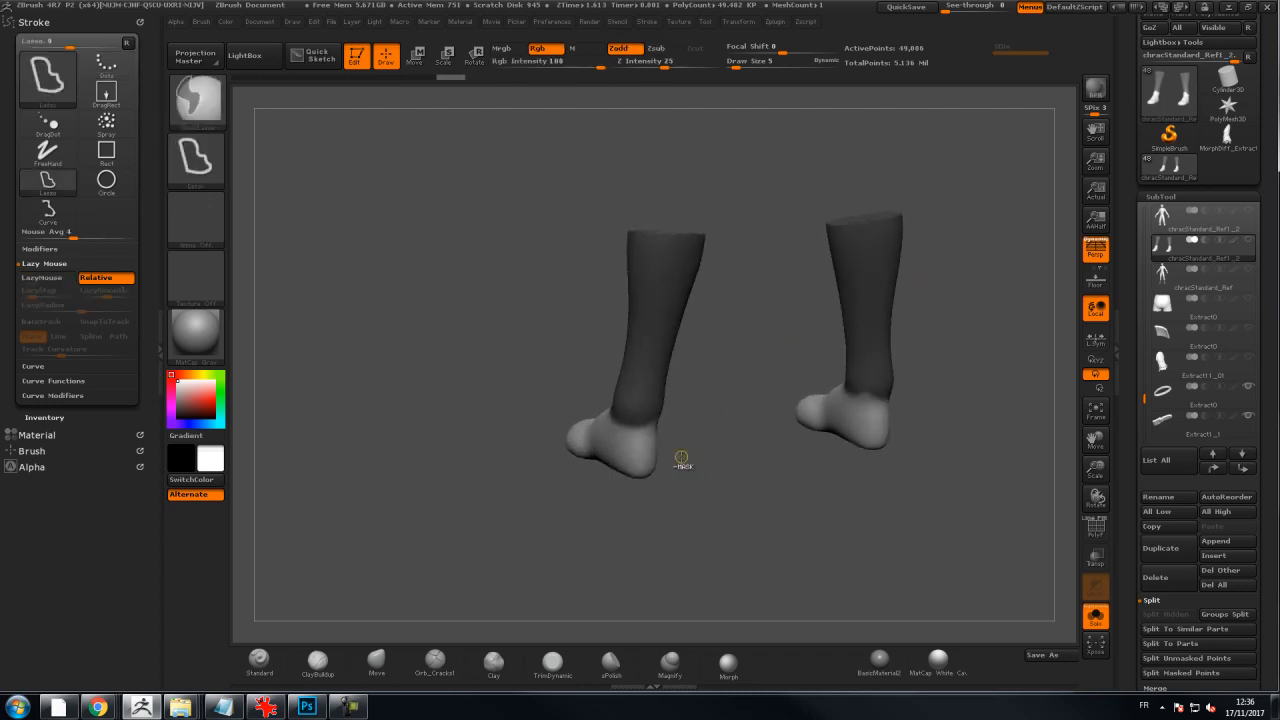
Refine the mask border around both ankles from the front, side and back
ctrl+drag(632, 431, 628, 430)
mouse_move(702, 443)
mouse_down()
mouse_move(545, 398)
mouse_move(653, 318)
mouse_move(592, 340)
mouse_move(505, 438)
mouse_up()
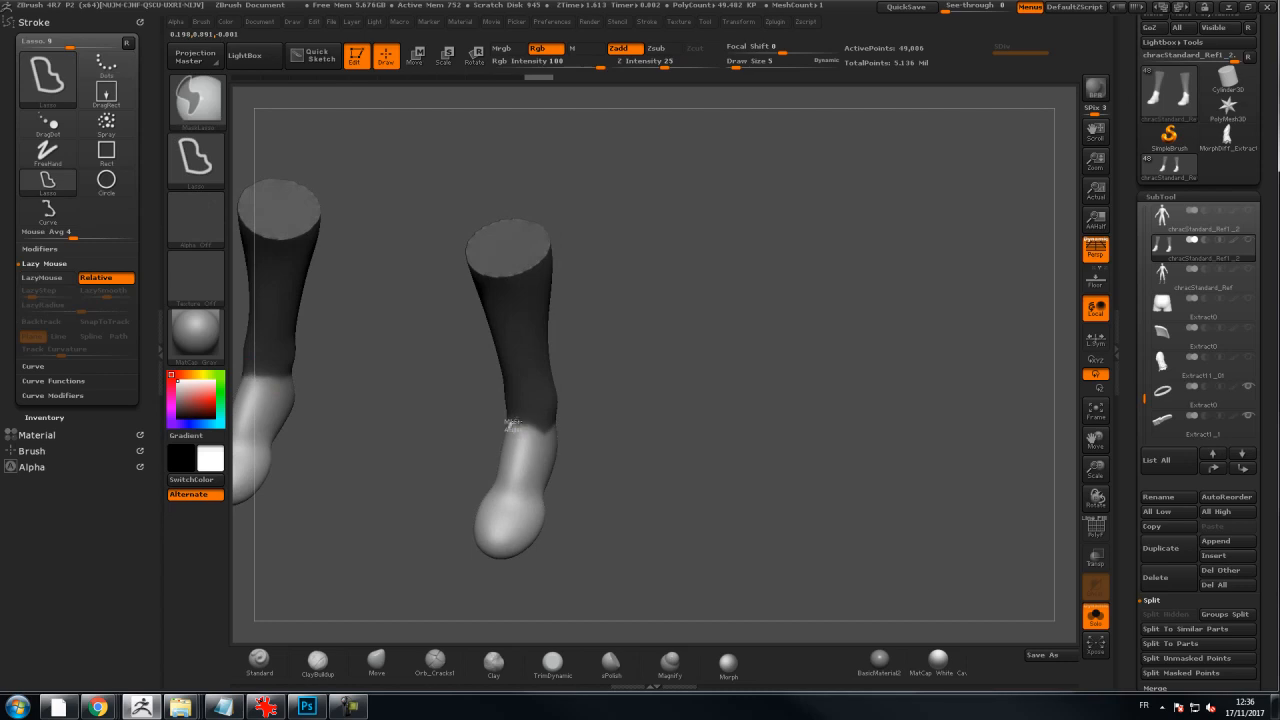
drag(617, 386, 717, 260)
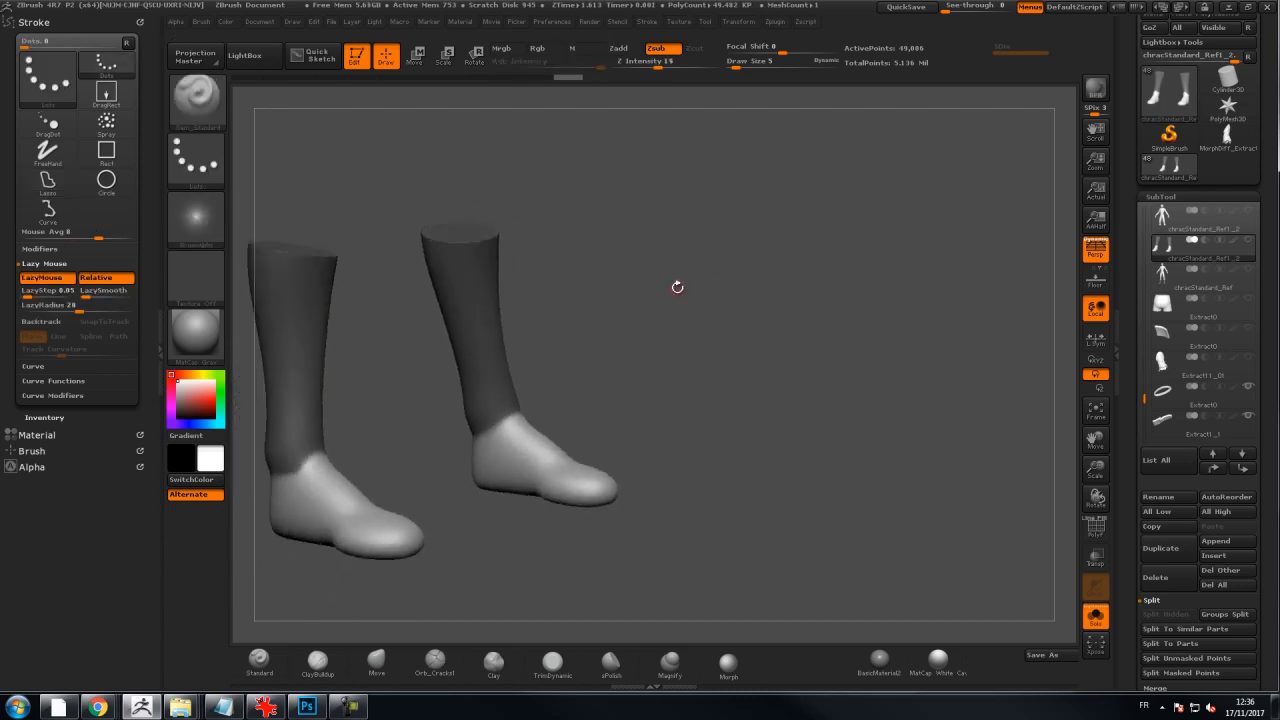
ctrl+drag(501, 377, 436, 376)
mouse_move(640, 308)
mouse_down()
mouse_move(747, 300)
mouse_move(694, 383)
mouse_up()
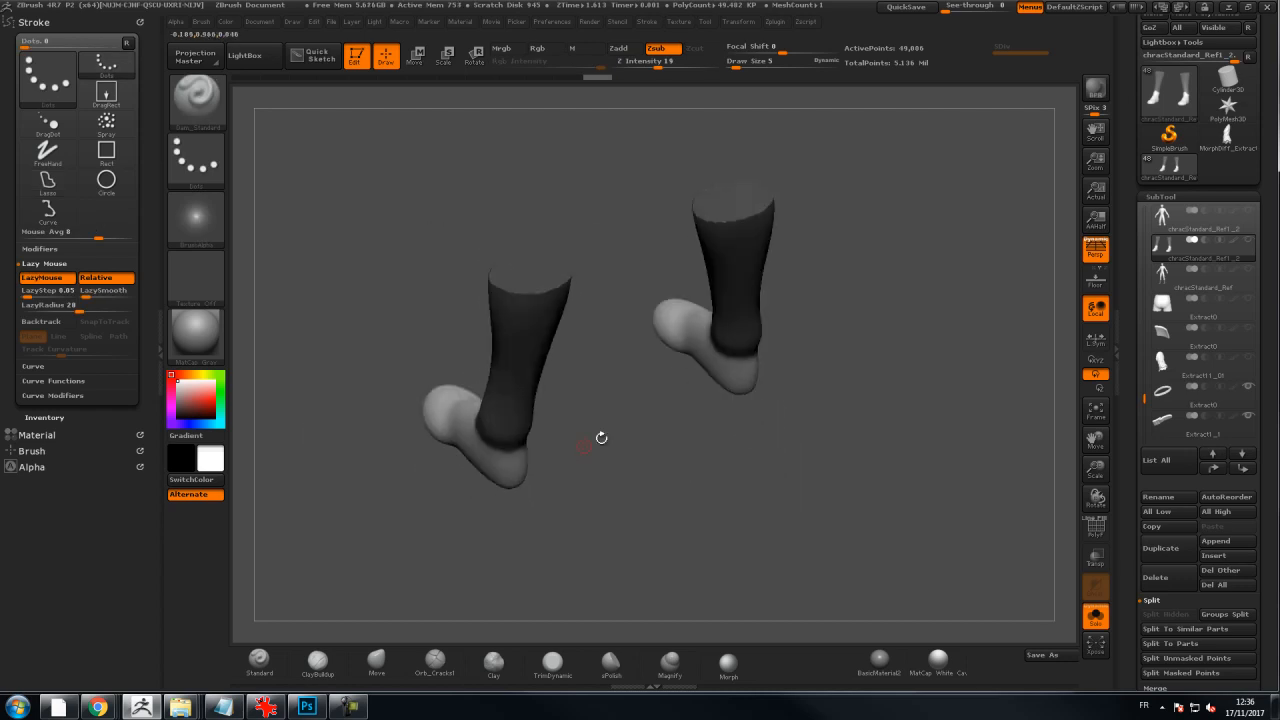
key(ctrl)
mouse_move(498, 530)
mouse_down()
mouse_move(523, 391)
mouse_move(421, 481)
mouse_up()
mouse_move(511, 470)
mouse_down()
mouse_move(700, 283)
mouse_move(801, 304)
mouse_move(560, 410)
mouse_up()
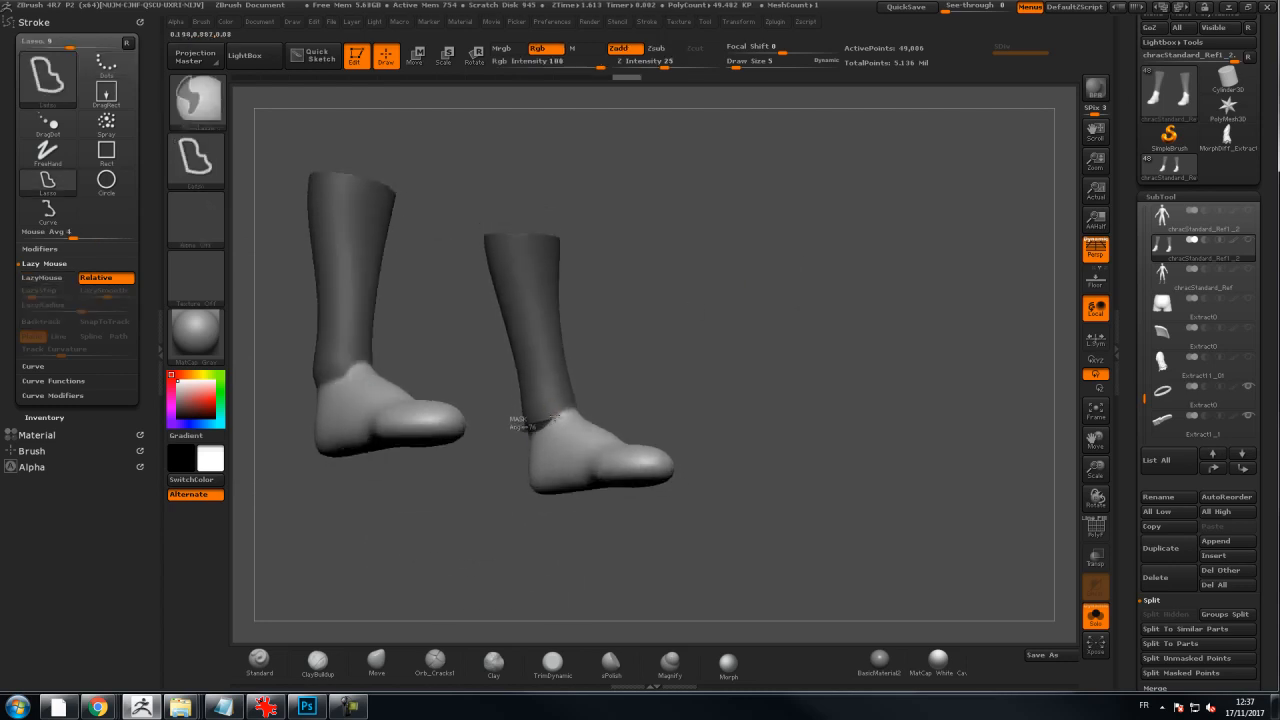
mouse_move(640, 349)
mouse_down()
mouse_move(836, 354)
mouse_move(500, 443)
mouse_move(484, 480)
mouse_up()
key(ctrl)
mouse_move(463, 537)
mouse_down()
mouse_move(606, 458)
mouse_move(650, 390)
mouse_move(740, 314)
mouse_move(859, 293)
mouse_up()
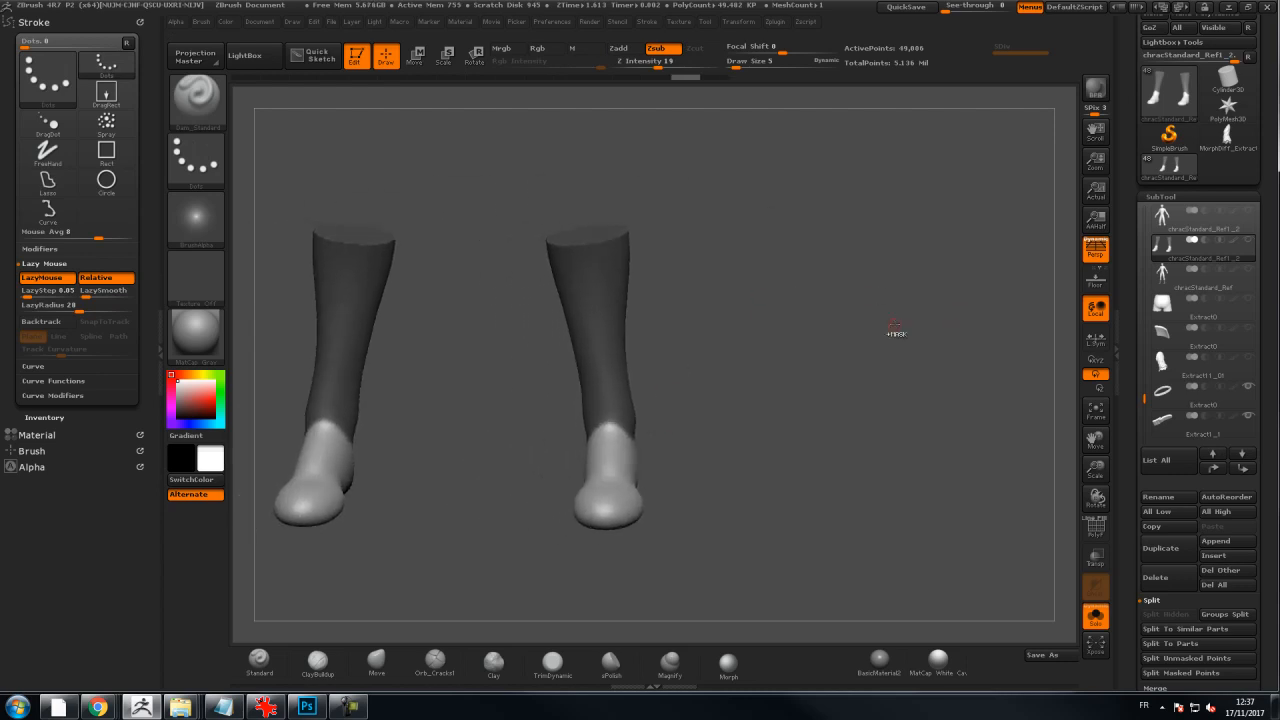
Invert the mask to protect the feet and widen the boot tops using the Move brush at draw size 75 with the skeleton shown
ctrl+click(880, 320)
click(1095, 615)
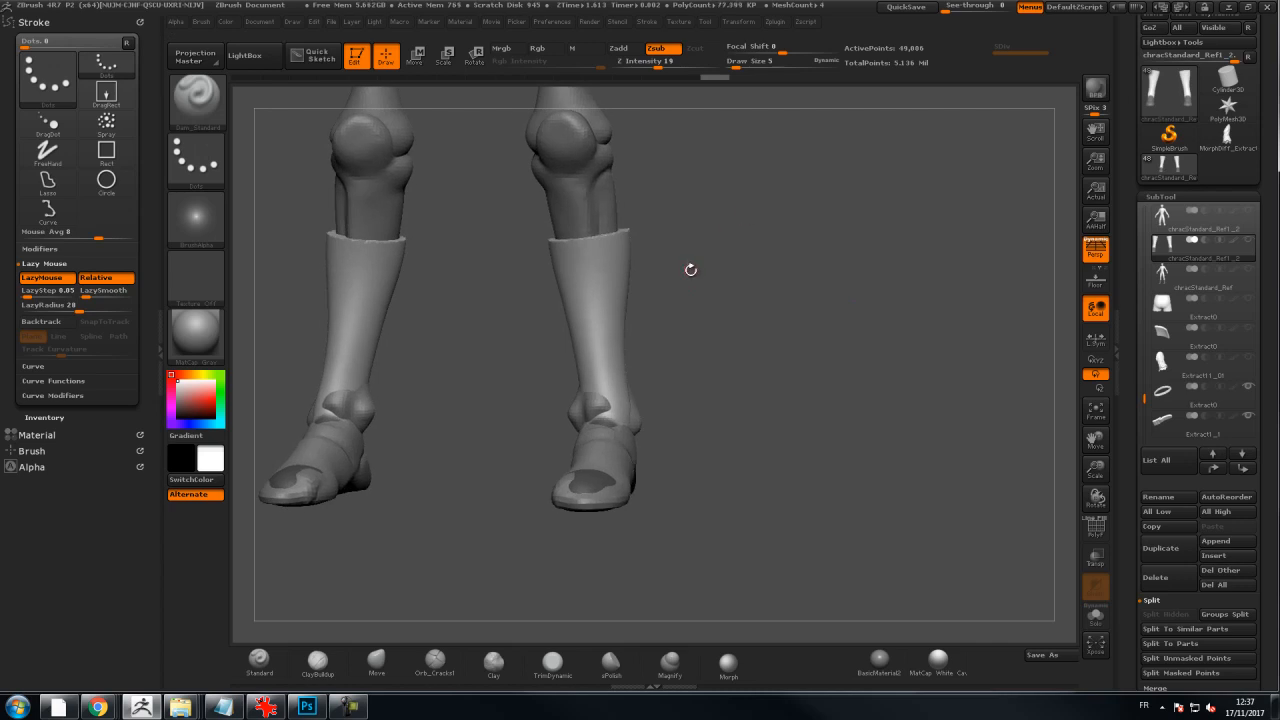
key(b)
key(m)
key(v)
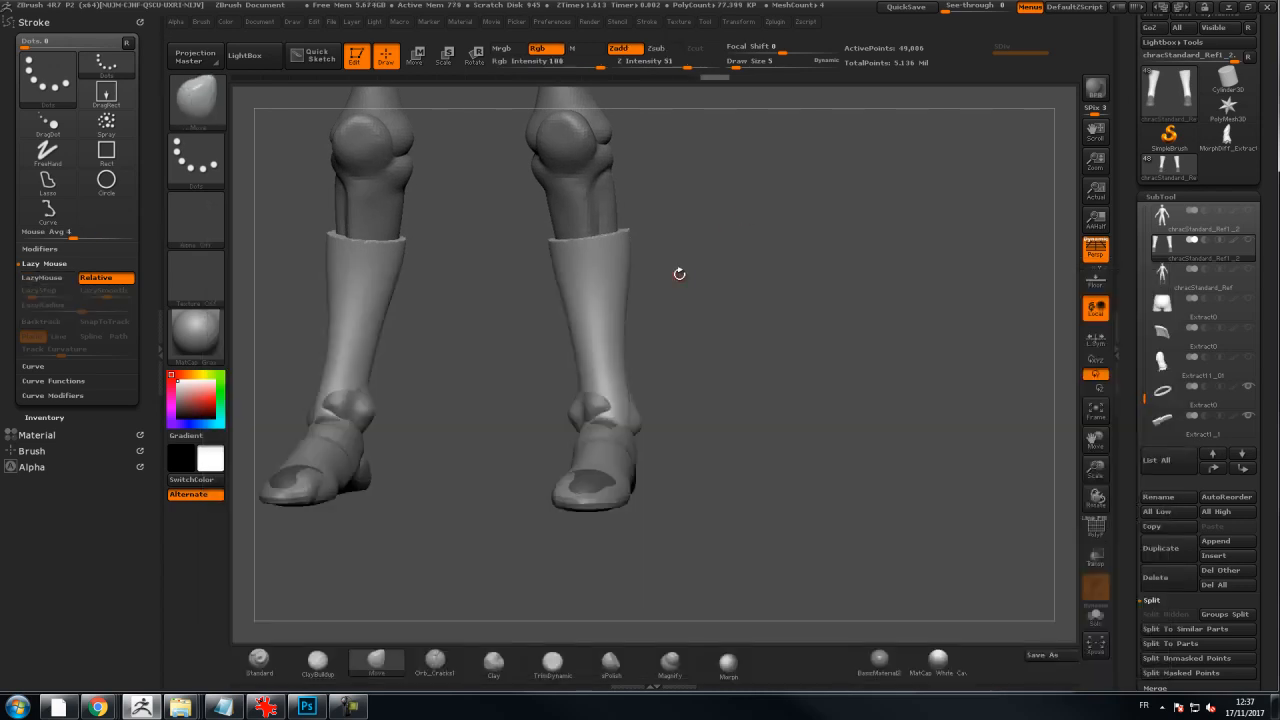
key(s)
drag(632, 256, 630, 256)
drag(643, 240, 667, 228)
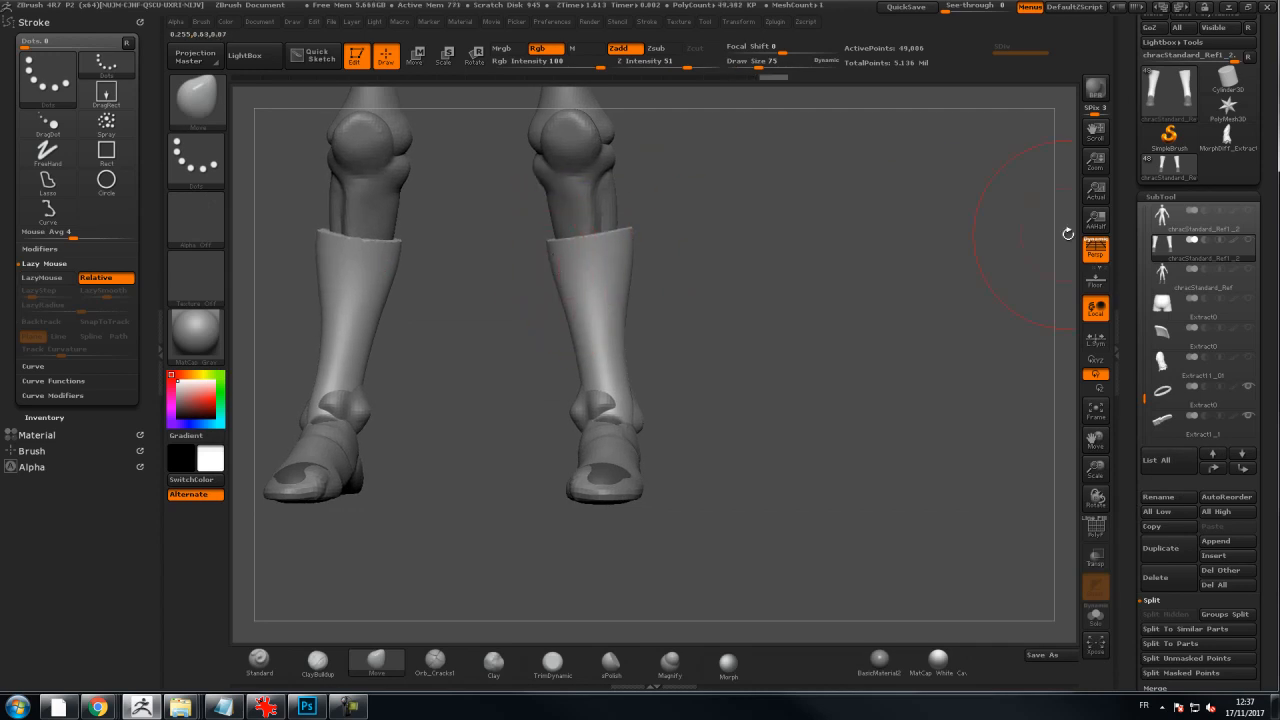
Switch to IrfanView, view the whole cowboy skeleton in 07ColoursC.jpg, and move the window away from the sculpting canvas
click(263, 707)
scroll(648, 384, down, 3)
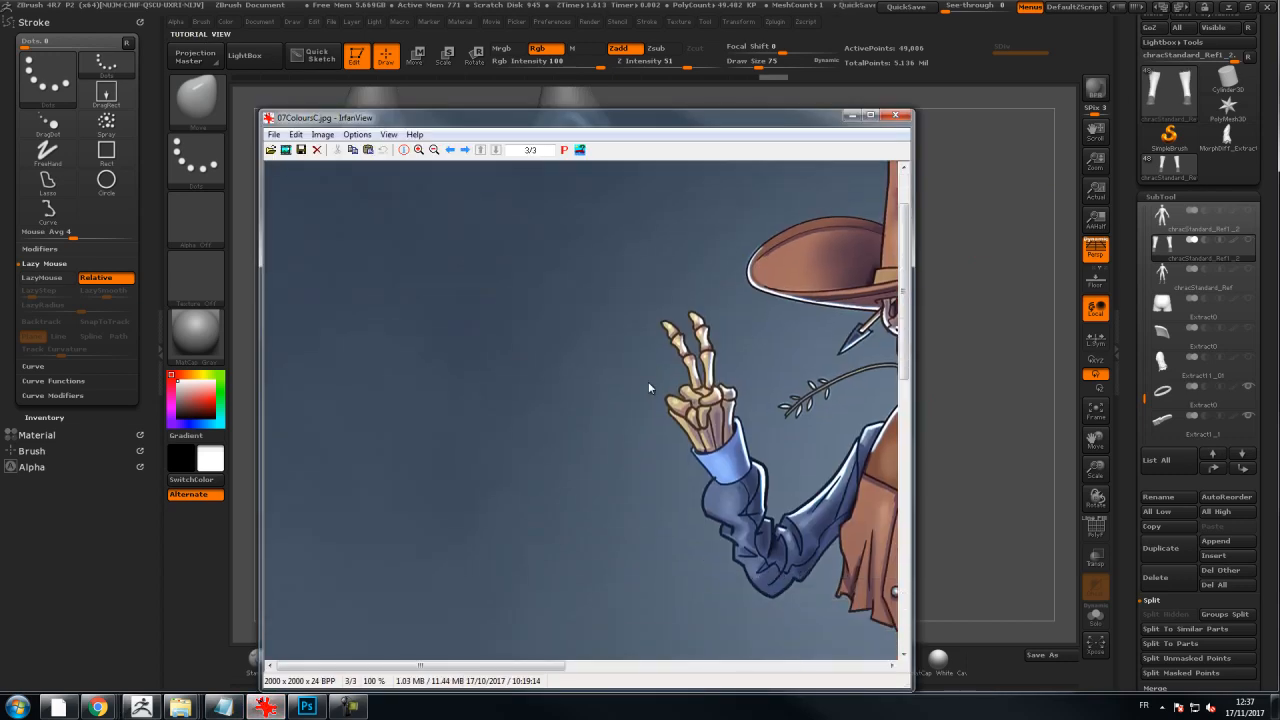
key(super)
click(680, 331)
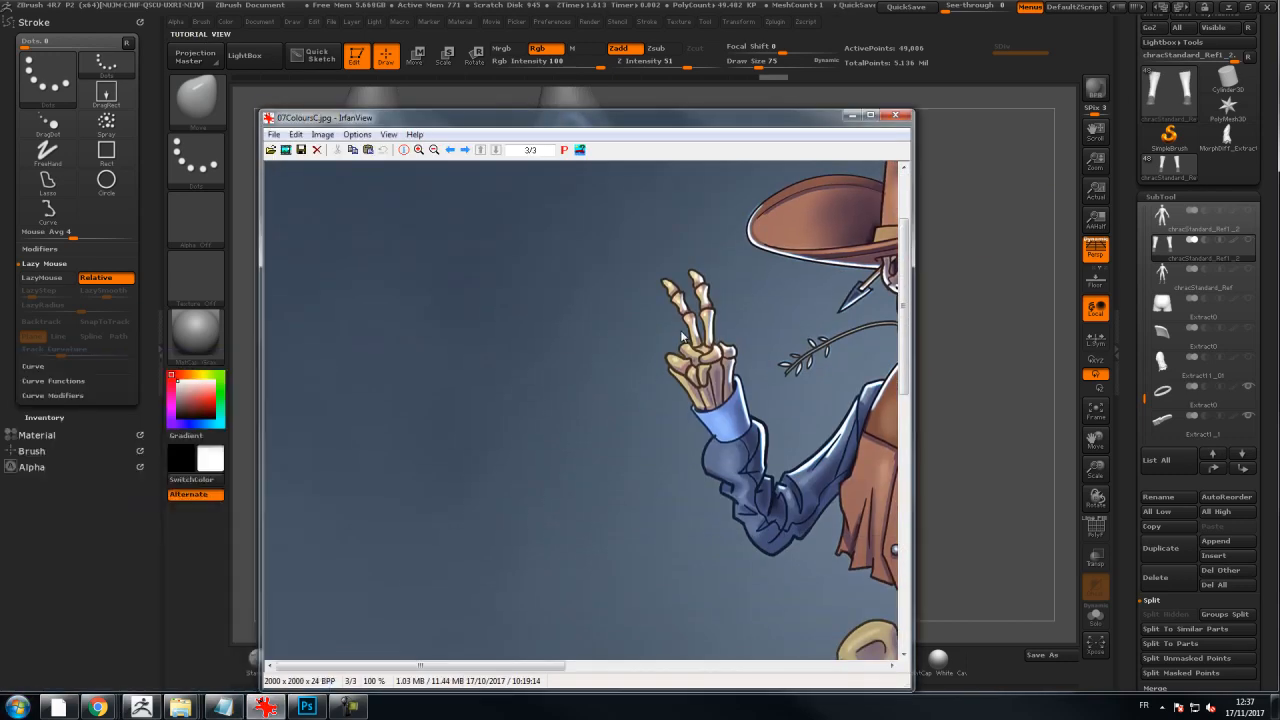
ctrl+scroll(680, 331, down, 3)
ctrl+scroll(680, 331, down, 3)
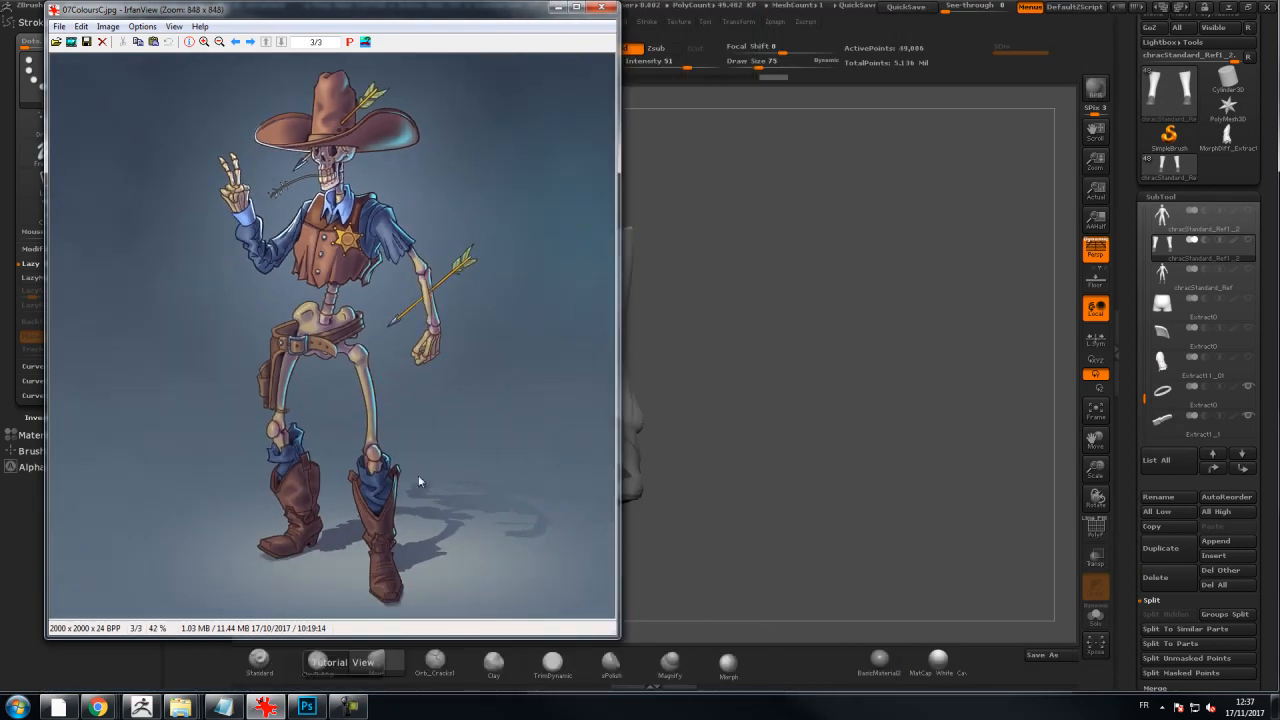
drag(428, 16, 1279, 8)
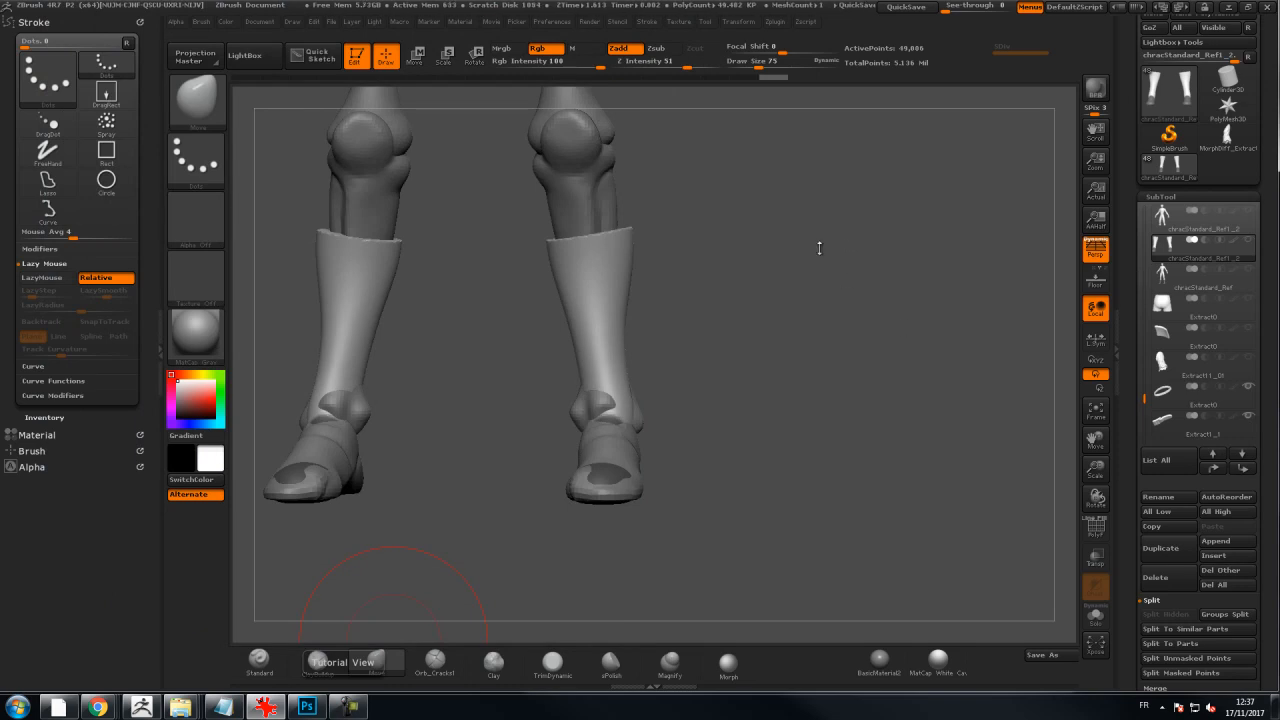
Shape the top openings and outer shafts of both boots around the leg bones with the Move brush
drag(813, 253, 1020, 275)
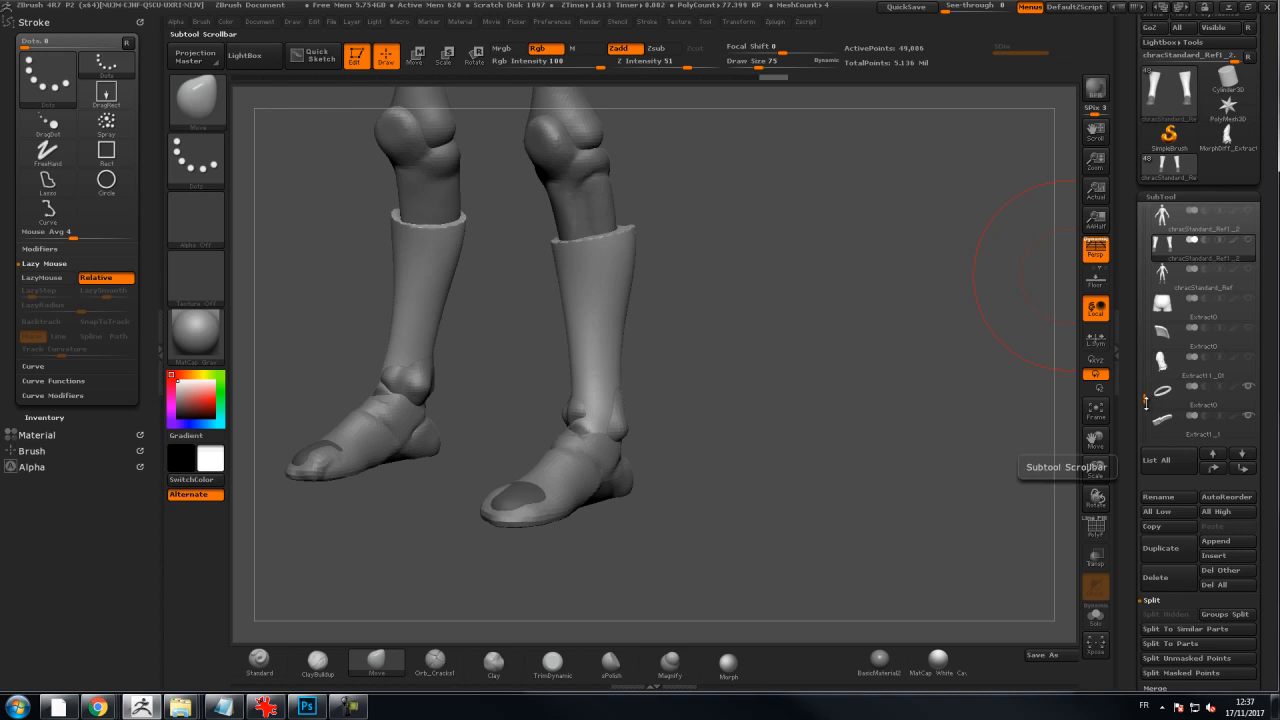
drag(1146, 400, 1144, 386)
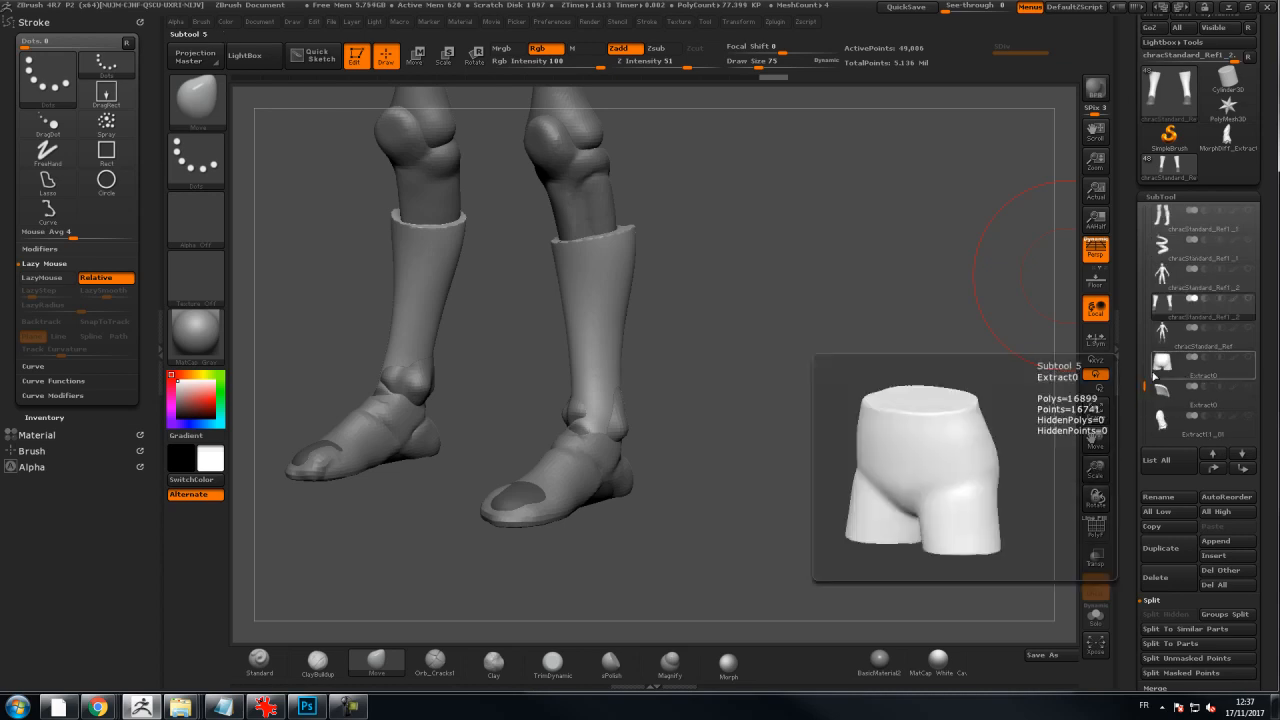
drag(831, 260, 910, 240)
drag(790, 207, 793, 233)
drag(672, 214, 663, 208)
mouse_move(775, 205)
mouse_down()
mouse_move(766, 240)
mouse_move(714, 247)
mouse_up()
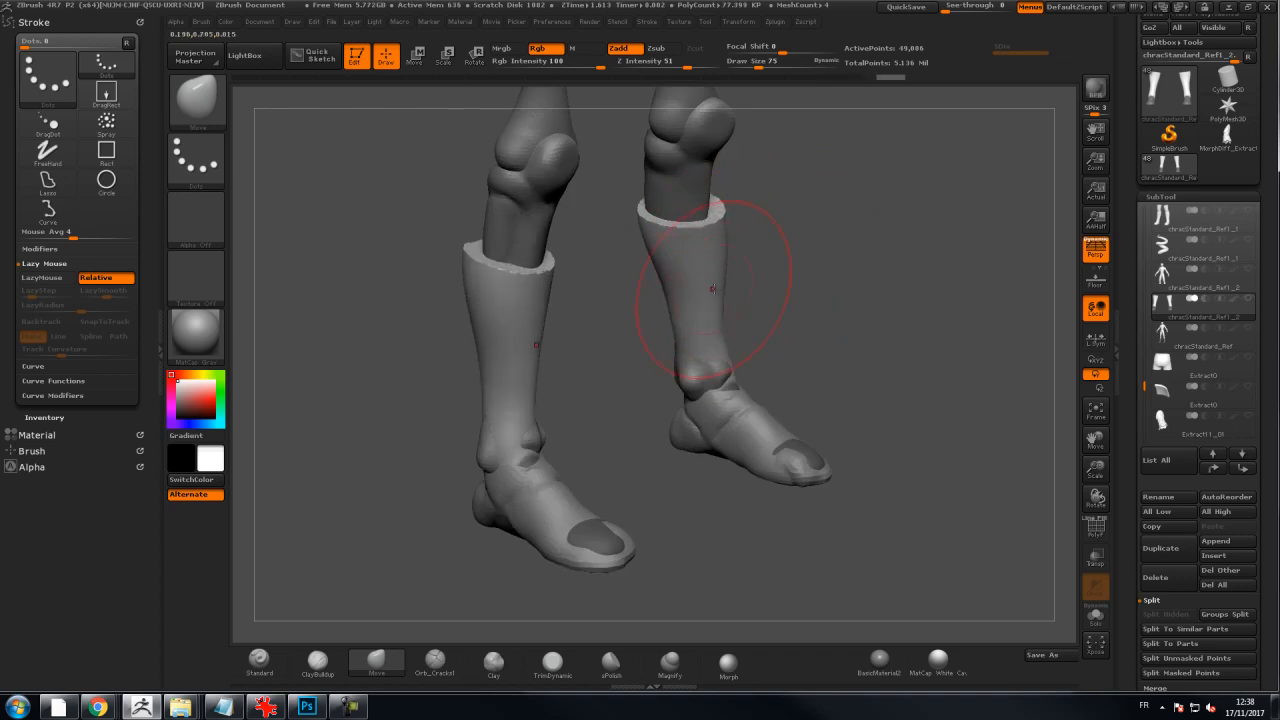
drag(680, 326, 714, 300)
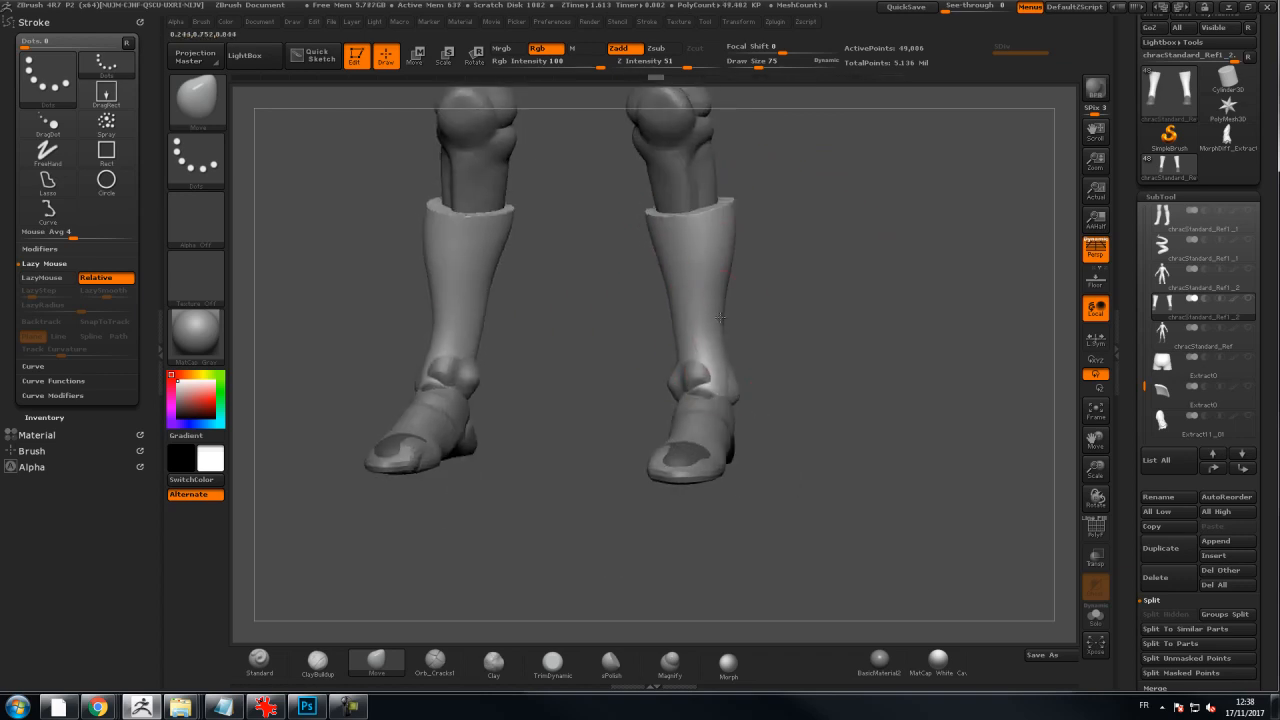
Reshape the boot fronts in side view with the Move brush at draw sizes 39 and 78, bulging the upper shafts forward
drag(795, 282, 700, 329)
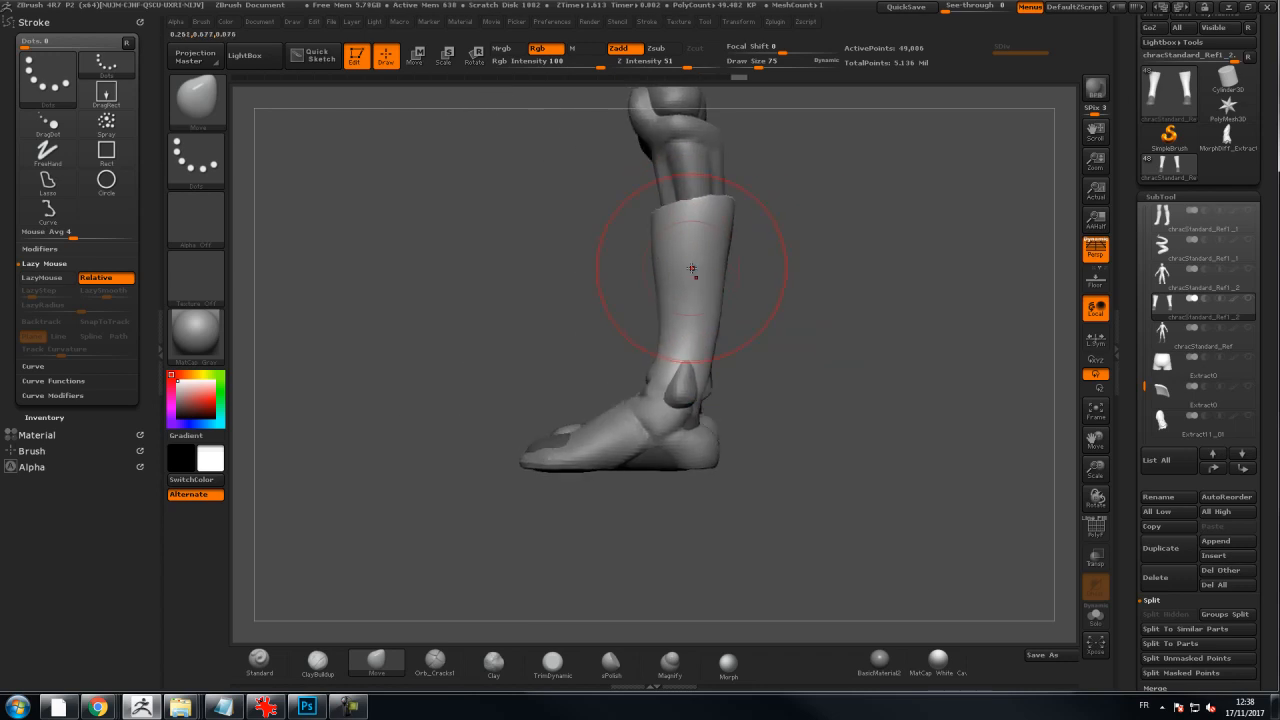
key(s)
drag(672, 325, 664, 327)
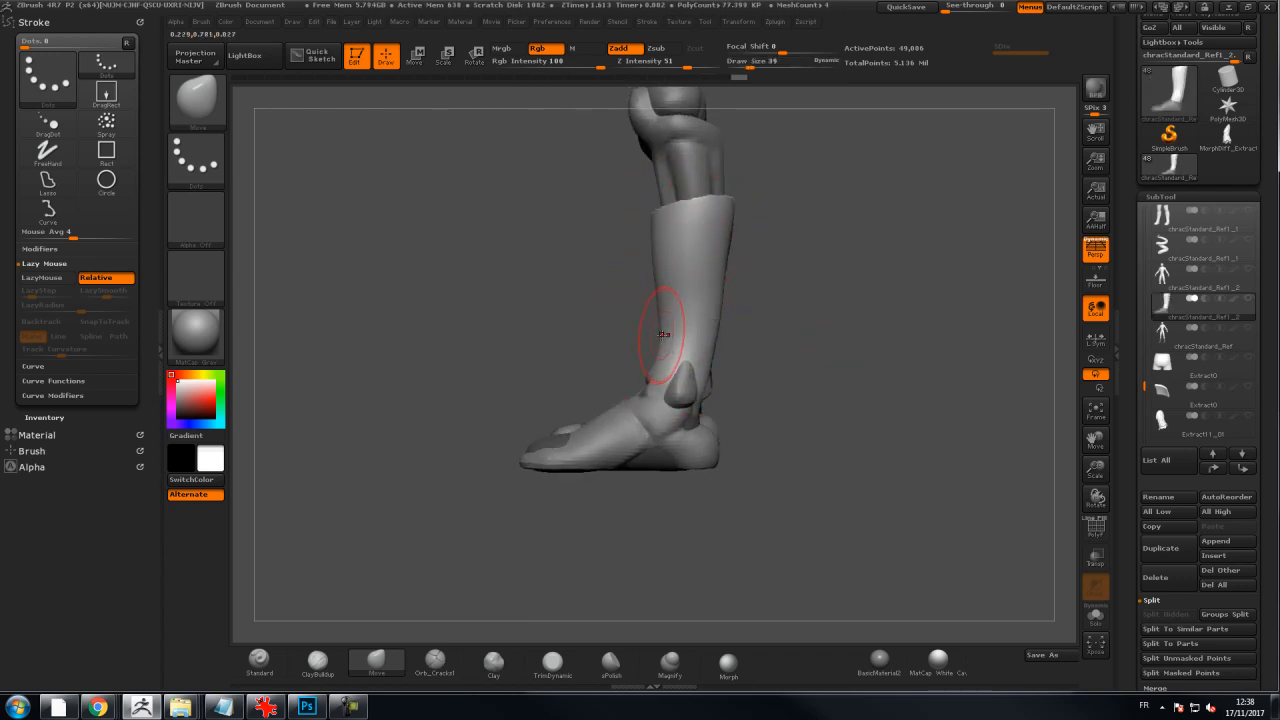
key(s)
drag(645, 233, 654, 232)
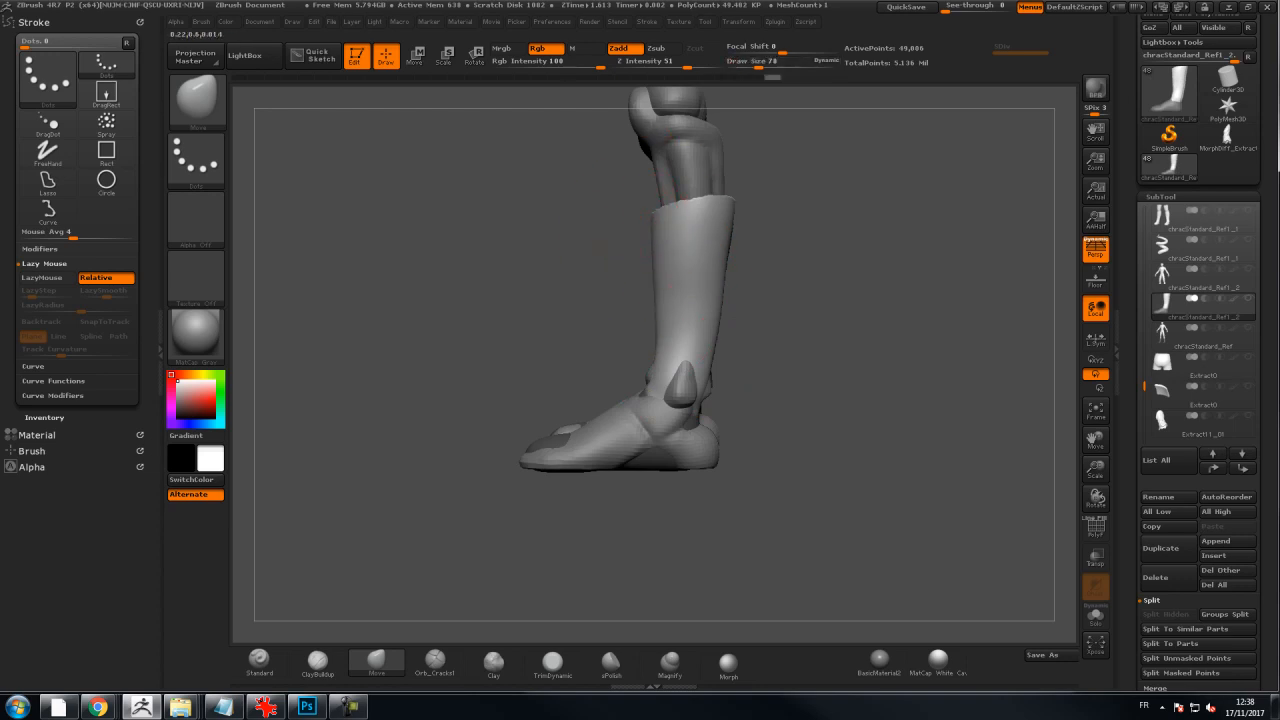
drag(628, 304, 600, 300)
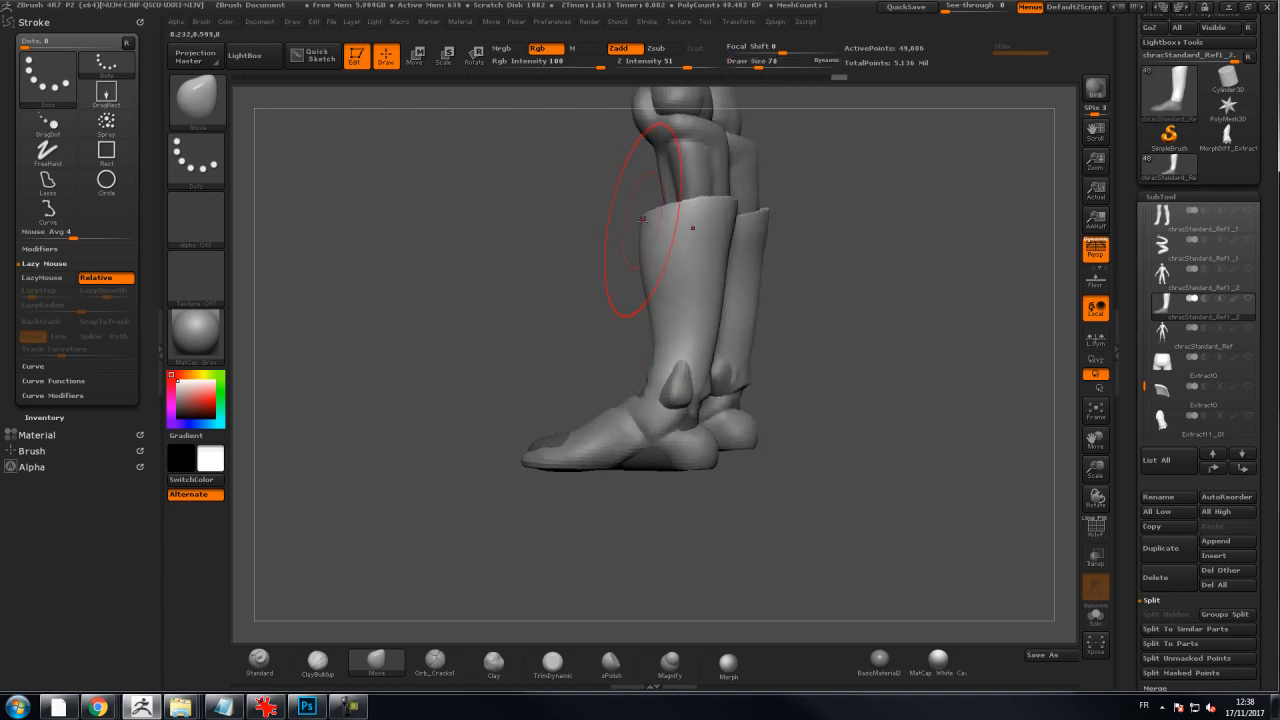
Pull the front of the boot shafts forward in side view with the Move brush, reducing the draw size to 37
drag(636, 252, 631, 254)
key(s)
mouse_move(663, 310)
mouse_down()
mouse_move(630, 292)
mouse_move(628, 250)
mouse_up()
drag(778, 224, 755, 220)
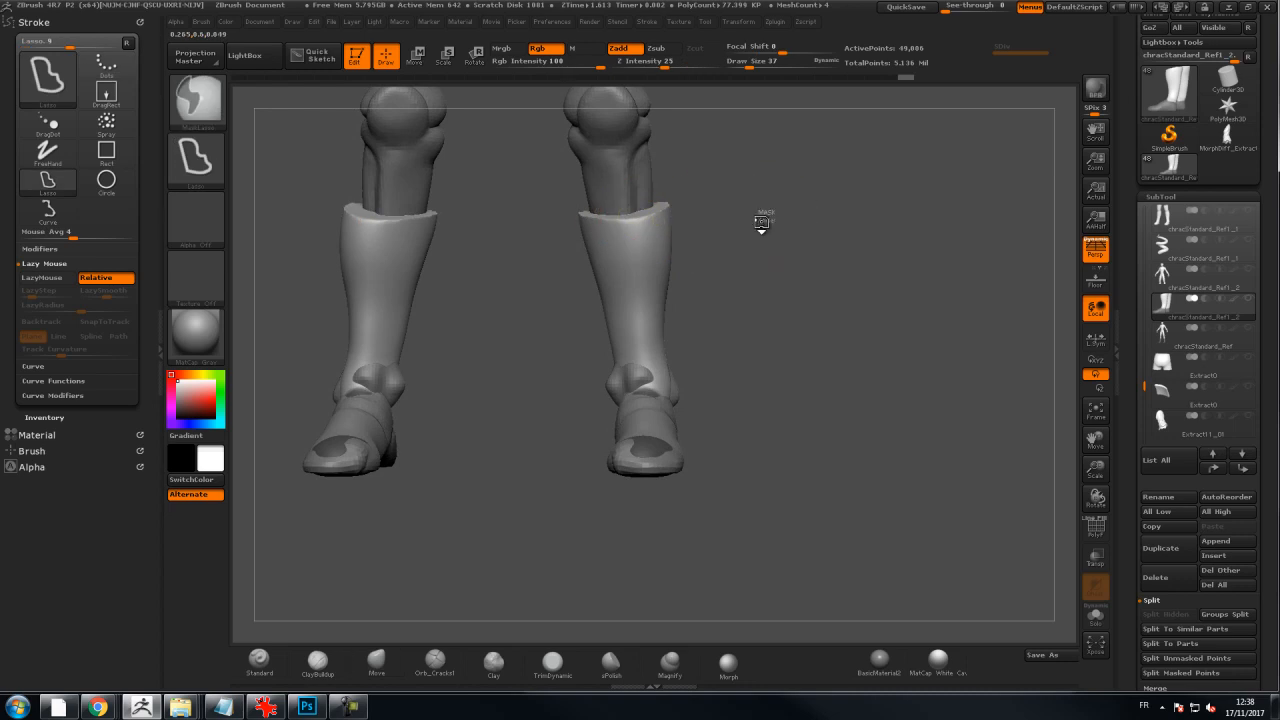
Mask everything except the inner sides of the boot shafts and move the inner top edges toward each other with Transpose Move
mouse_move(513, 215)
ctrl+mouse_down()
mouse_move(612, 195)
mouse_move(643, 347)
mouse_move(622, 385)
ctrl+mouse_up()
ctrl+drag(690, 275, 707, 266)
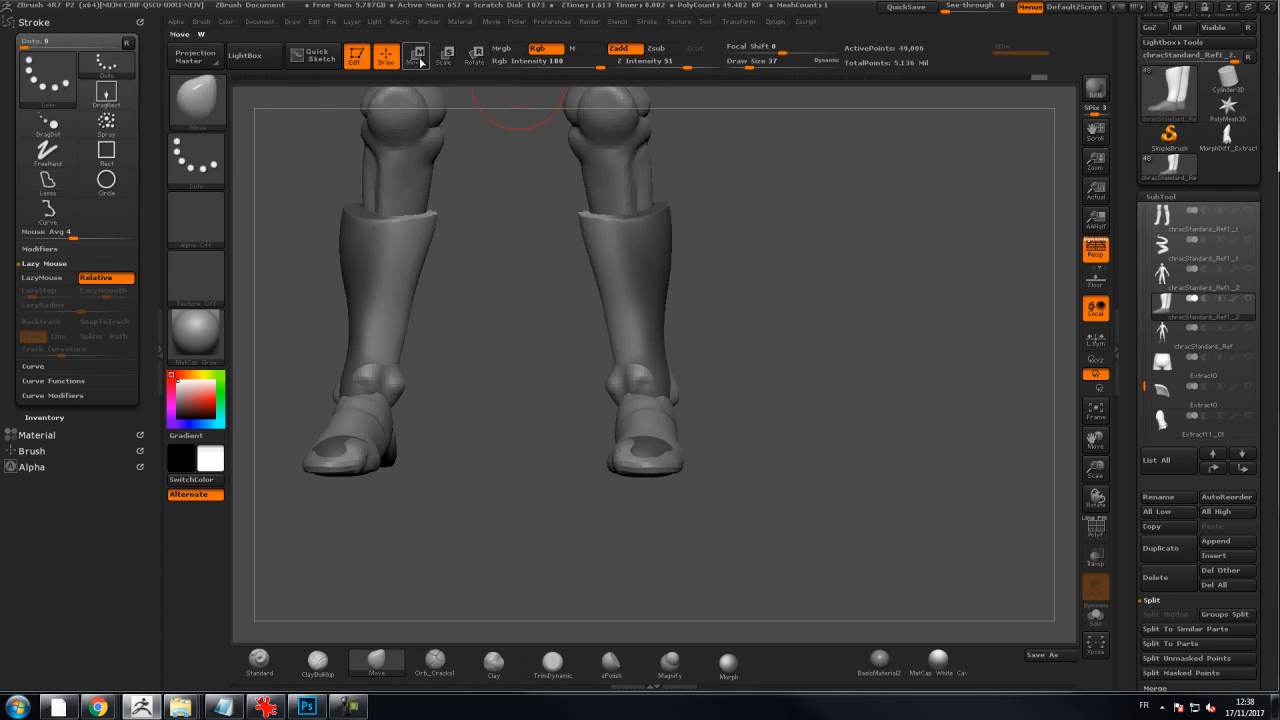
click(425, 58)
drag(565, 182, 547, 182)
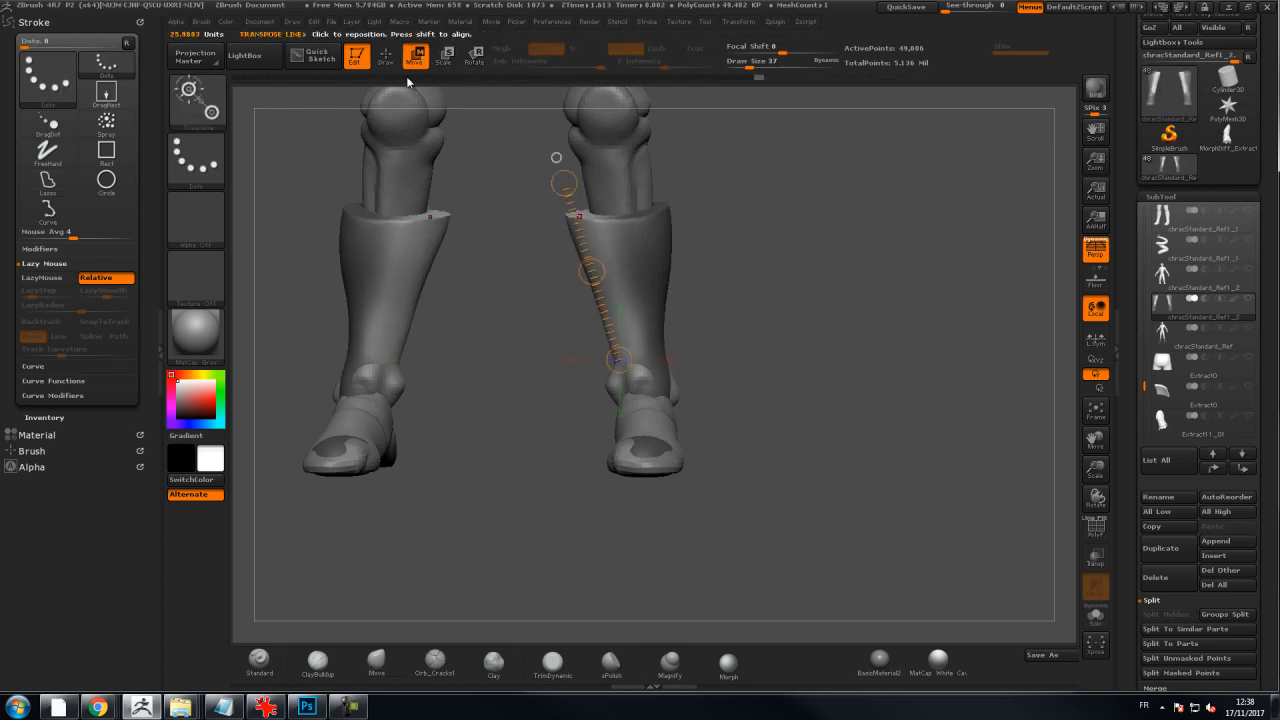
Replace the mask to leave only the outer sides of the shafts free, and move them outward with Transpose Move
key(q)
key(ctrl+z)
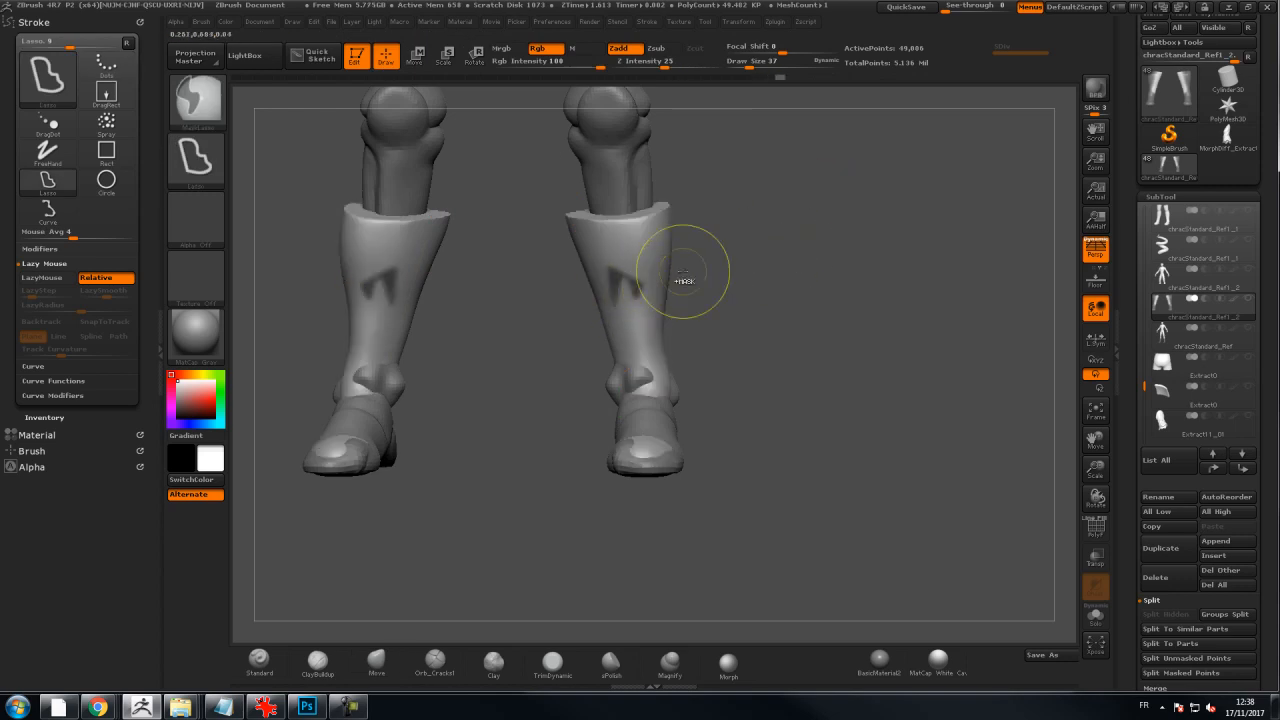
key(shift)
mouse_move(694, 163)
ctrl+mouse_down()
mouse_move(662, 330)
mouse_move(690, 172)
ctrl+mouse_up()
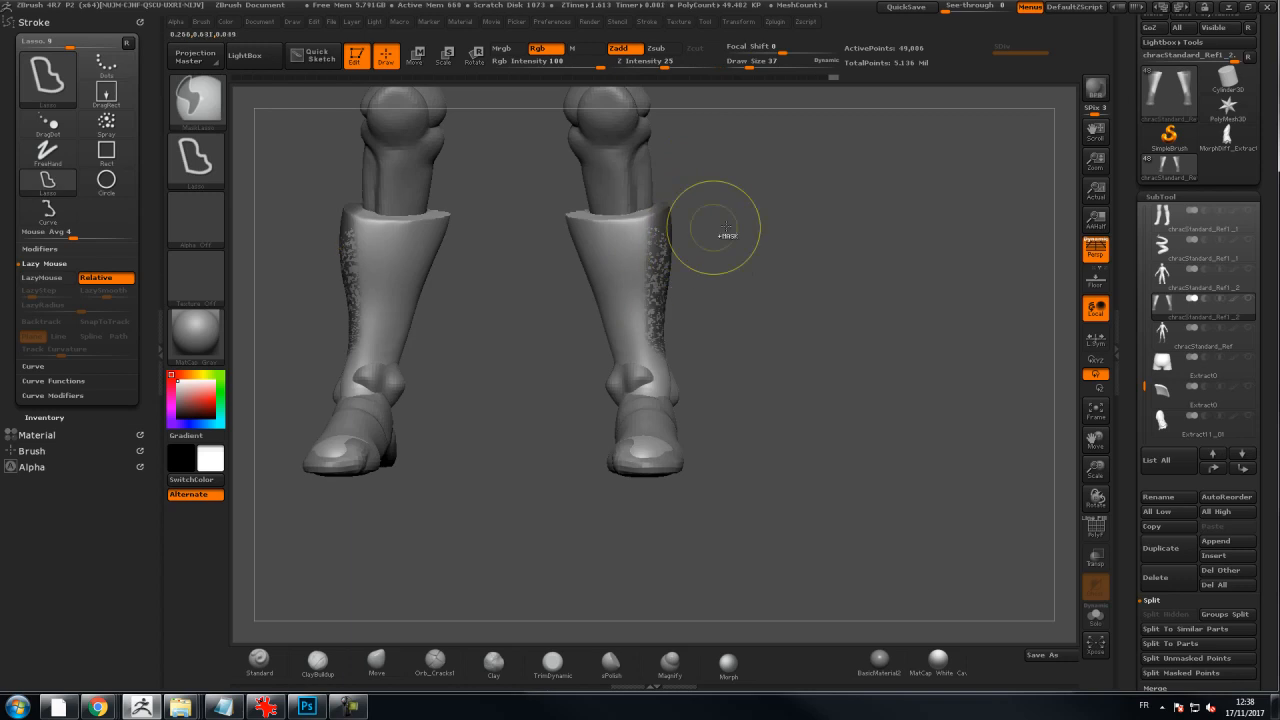
key(ctrl+i)
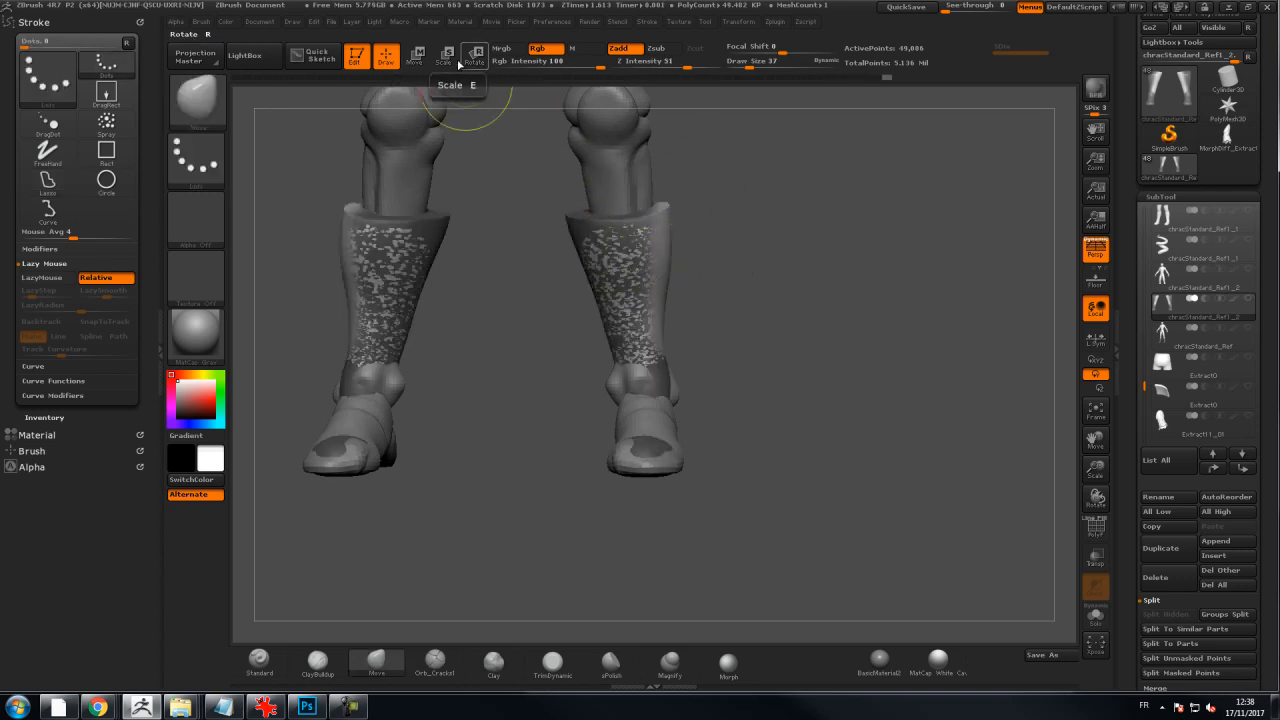
click(416, 56)
mouse_move(656, 343)
mouse_down()
mouse_move(685, 126)
mouse_move(710, 128)
mouse_up()
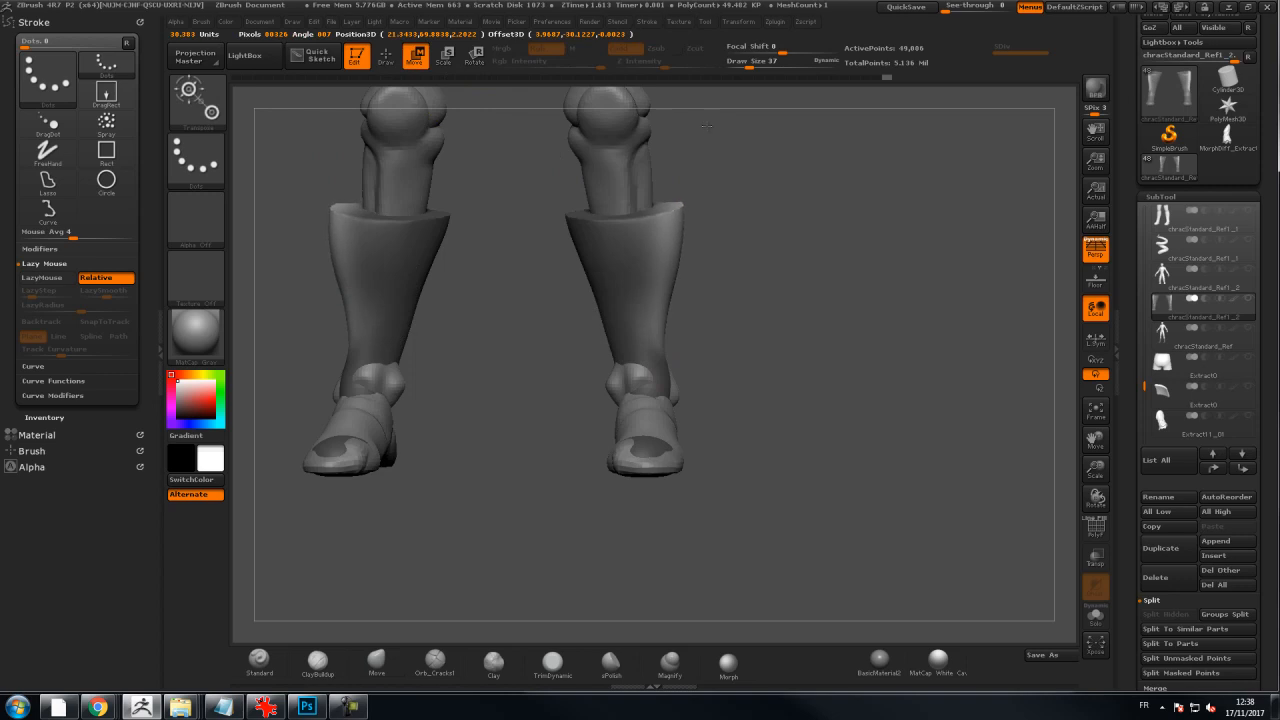
Smooth the upper shafts and top edges of both boots in Draw mode, and set the draw size to 62
click(386, 56)
drag(900, 220, 685, 215)
mouse_move(749, 277)
shift+mouse_down()
mouse_move(663, 271)
mouse_move(664, 320)
shift+mouse_up()
drag(890, 255, 705, 246)
shift+drag(732, 195, 722, 238)
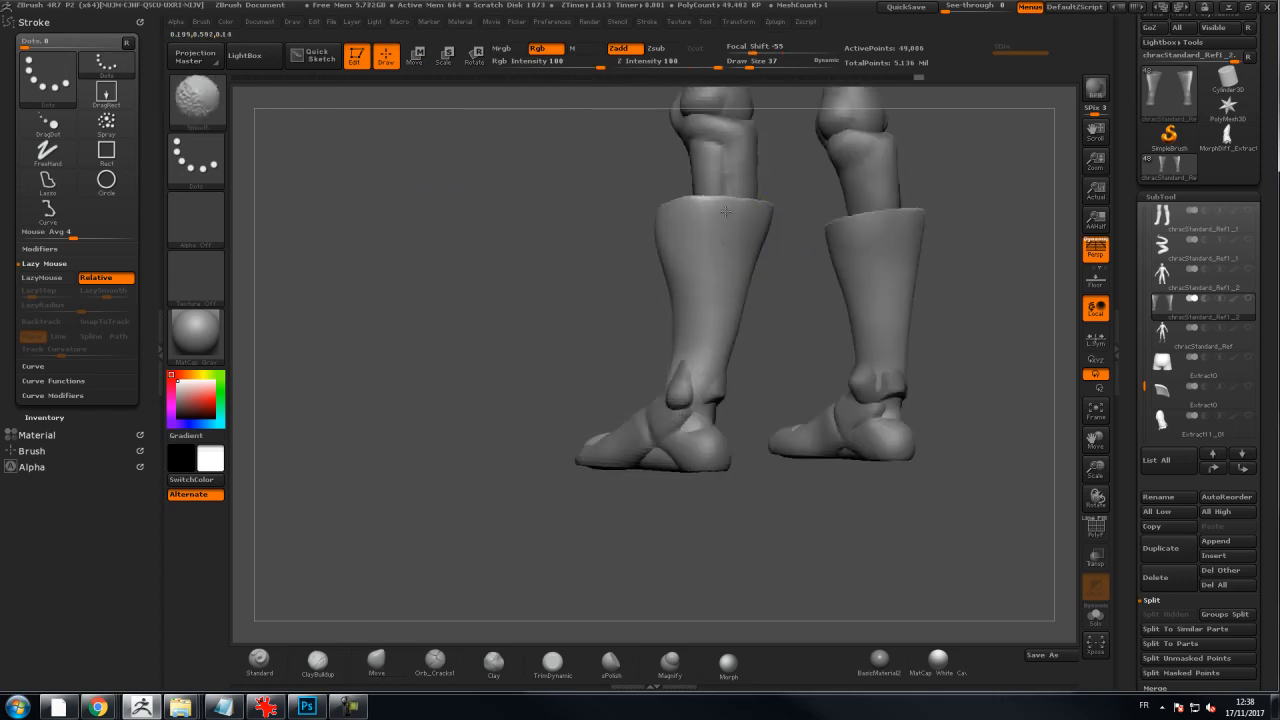
drag(662, 292, 610, 292)
key(s)
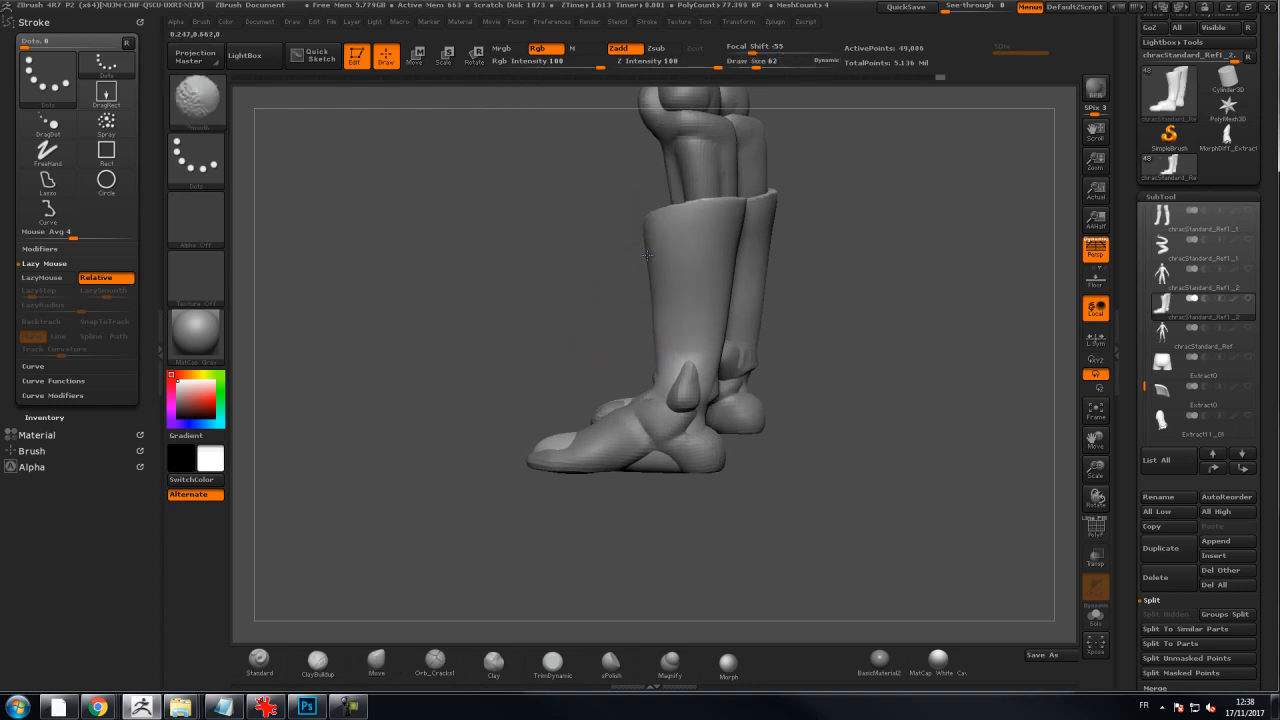
mouse_move(903, 251)
mouse_down()
mouse_move(760, 257)
mouse_move(771, 216)
mouse_move(591, 229)
mouse_move(620, 257)
mouse_move(766, 196)
mouse_move(690, 213)
mouse_move(690, 190)
mouse_up()
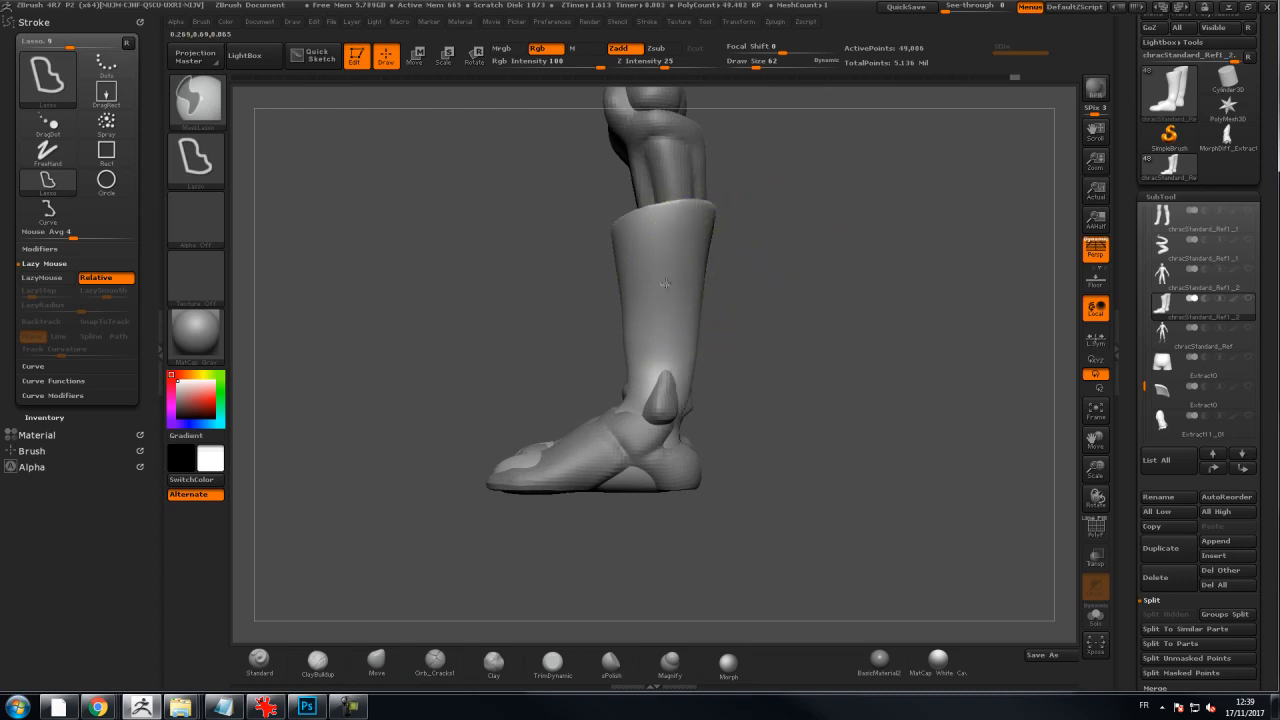
Redo the side-view mask so only the backs of the shafts are free, and pull them rearward with Transpose Move
key(ctrl+z)
key(ctrl+z)
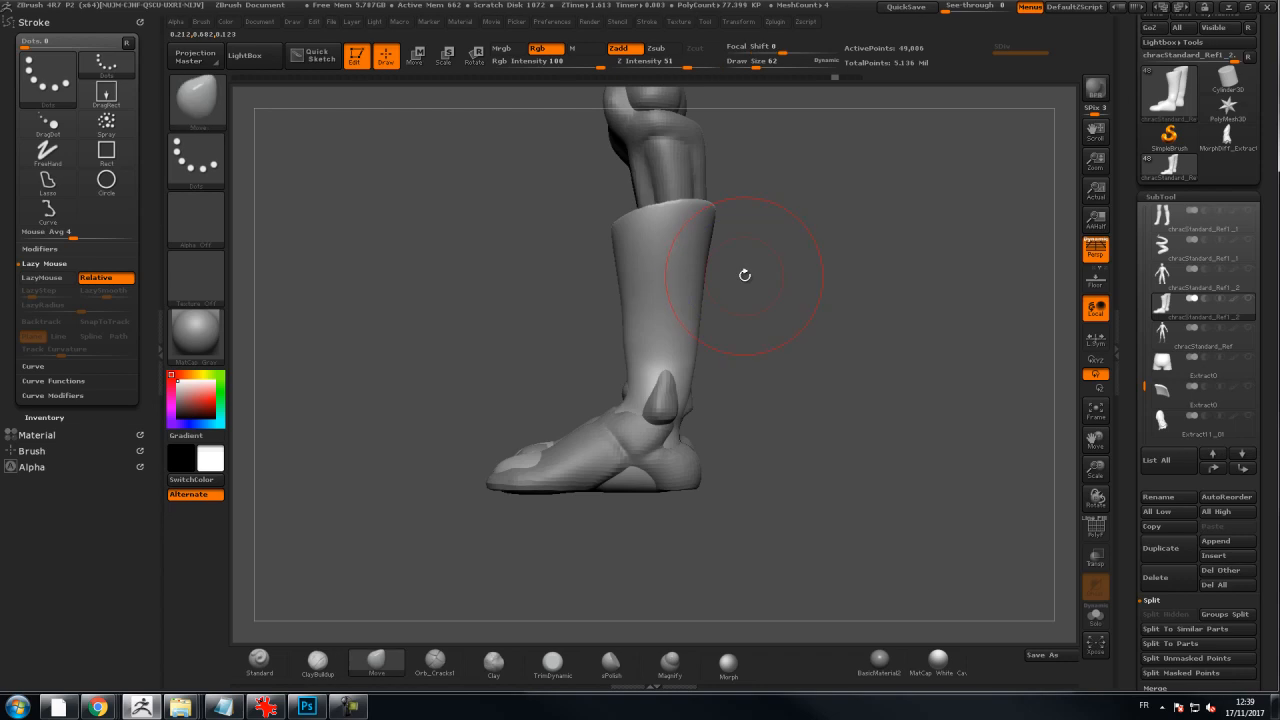
key(ctrl)
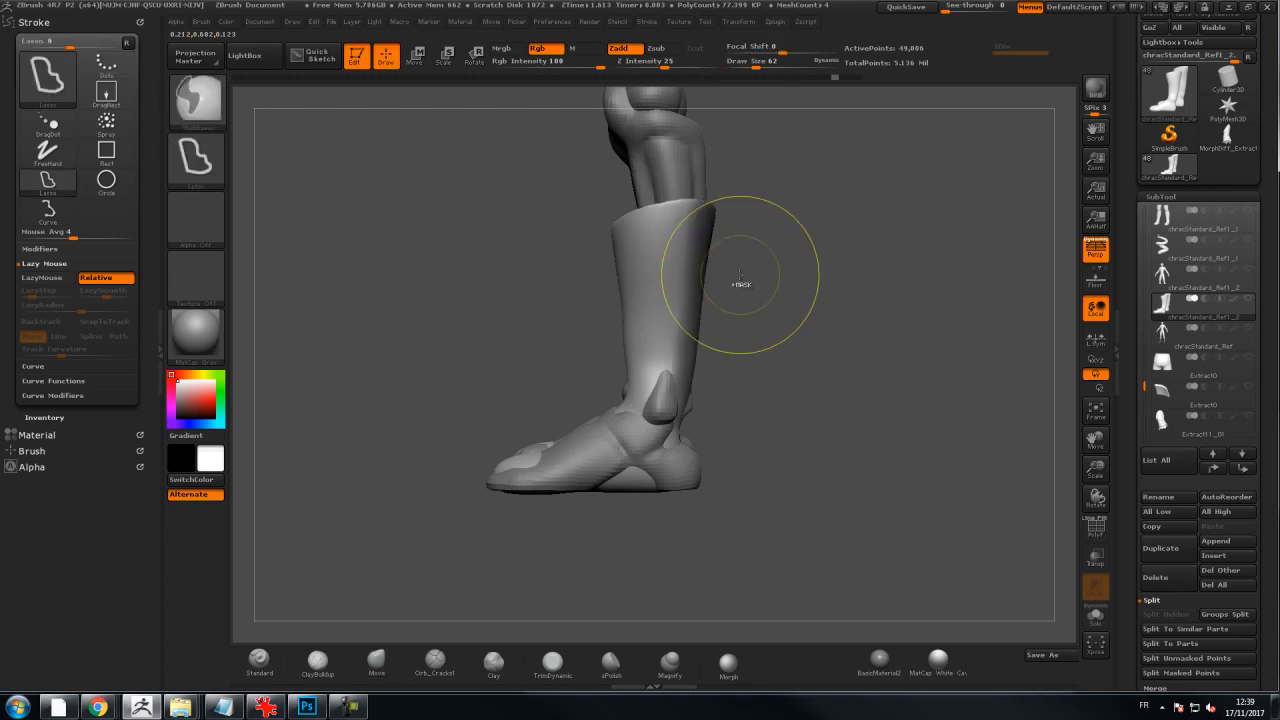
ctrl+click(693, 280)
ctrl+click(693, 267)
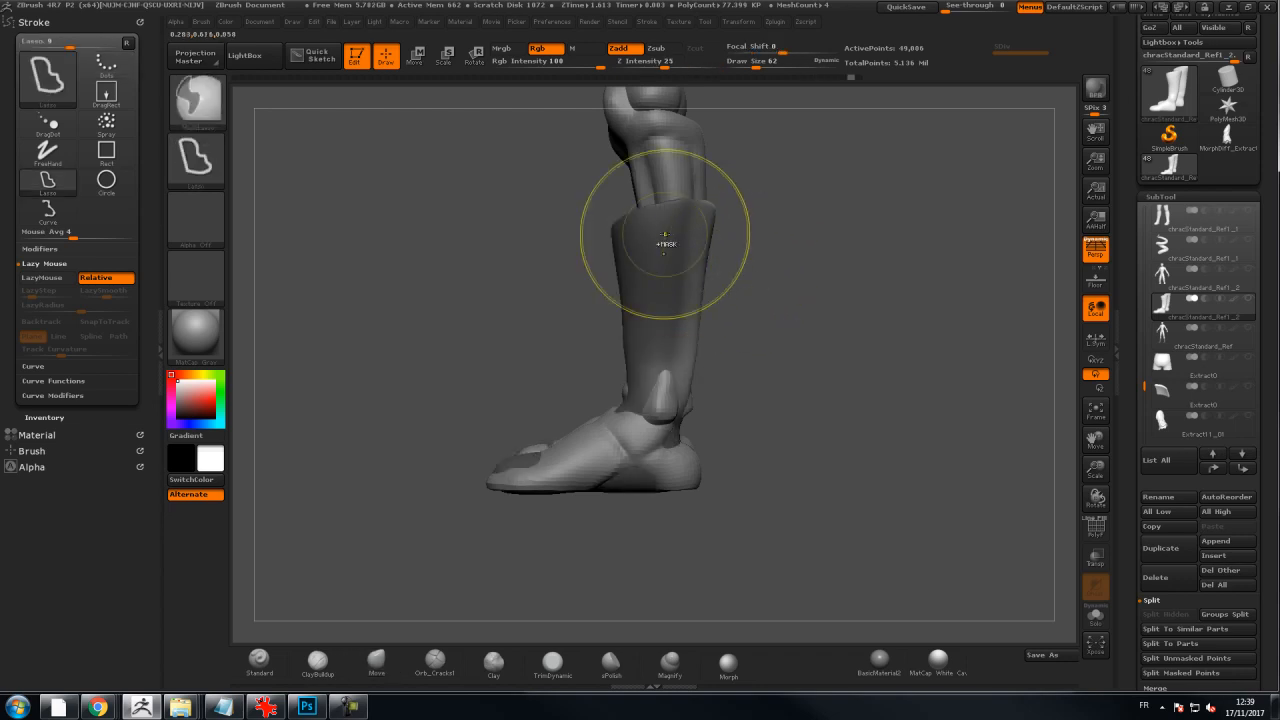
click(416, 60)
drag(640, 157, 636, 118)
mouse_move(681, 400)
mouse_down()
mouse_move(714, 167)
mouse_move(684, 170)
mouse_move(723, 187)
mouse_up()
Step back to an earlier undo history state, decline removing the newer entries, and return to the most recent state
click(396, 77)
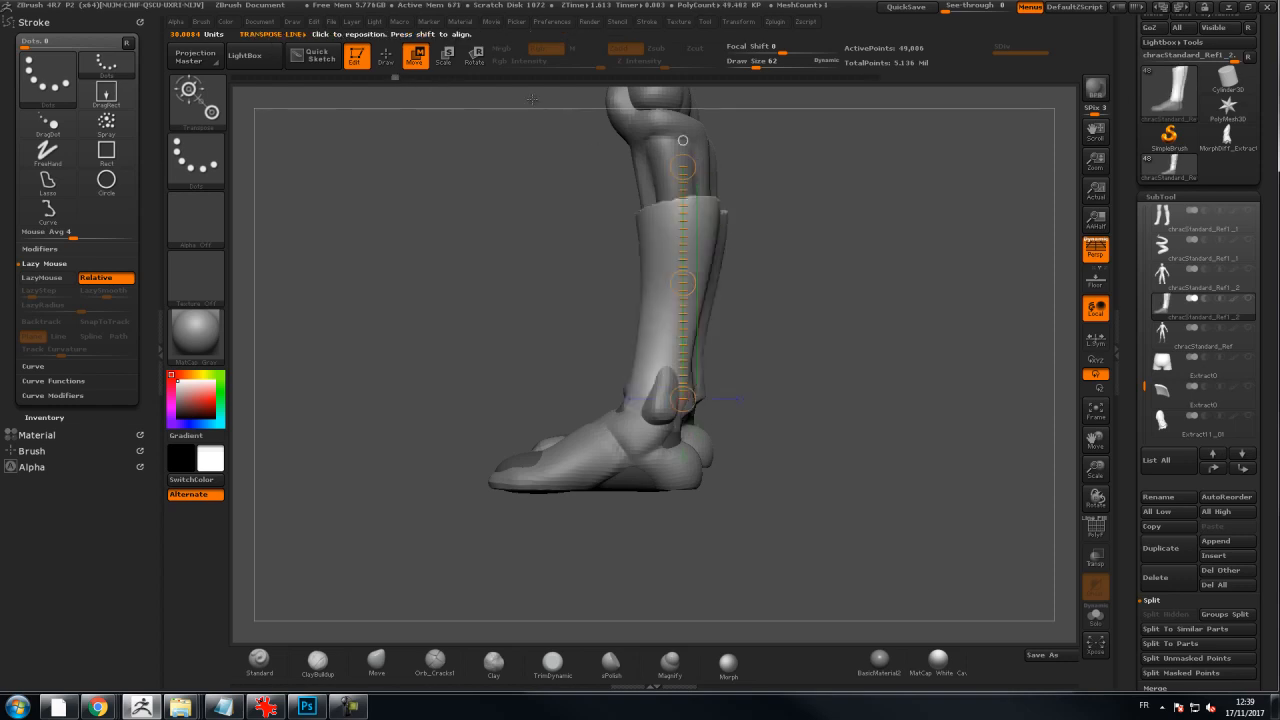
ctrl+shift+click(838, 238)
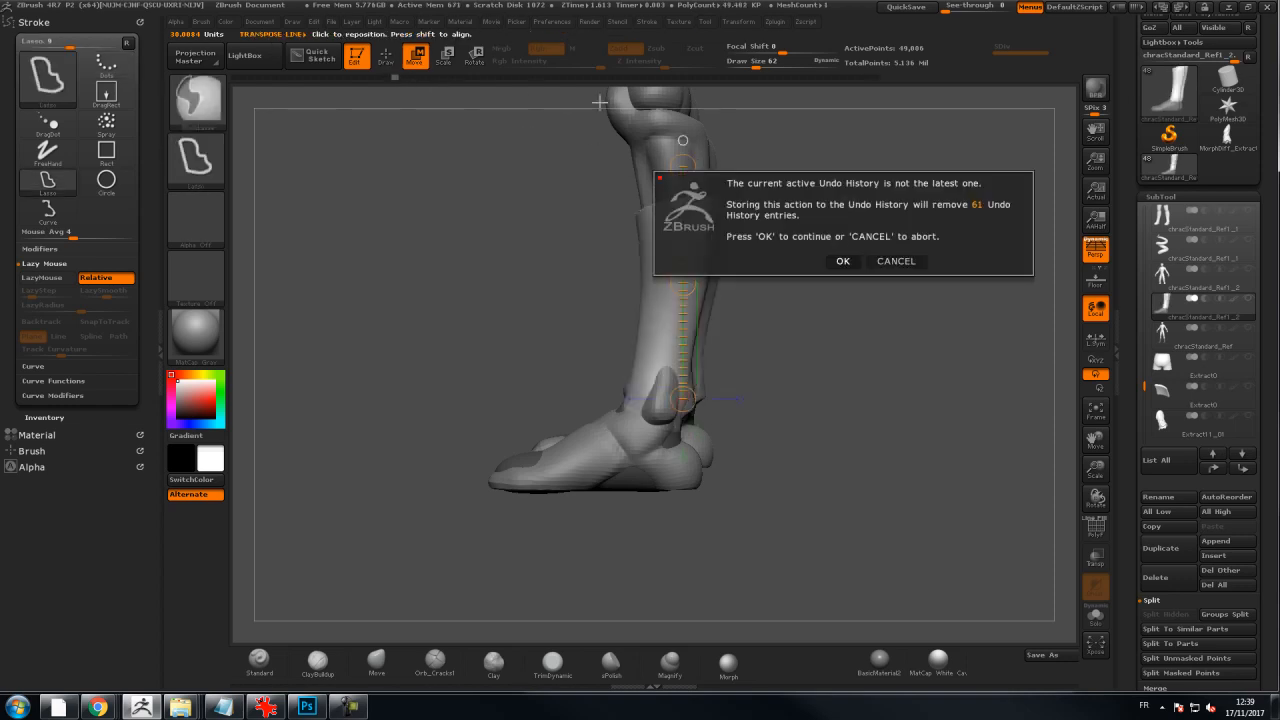
click(886, 261)
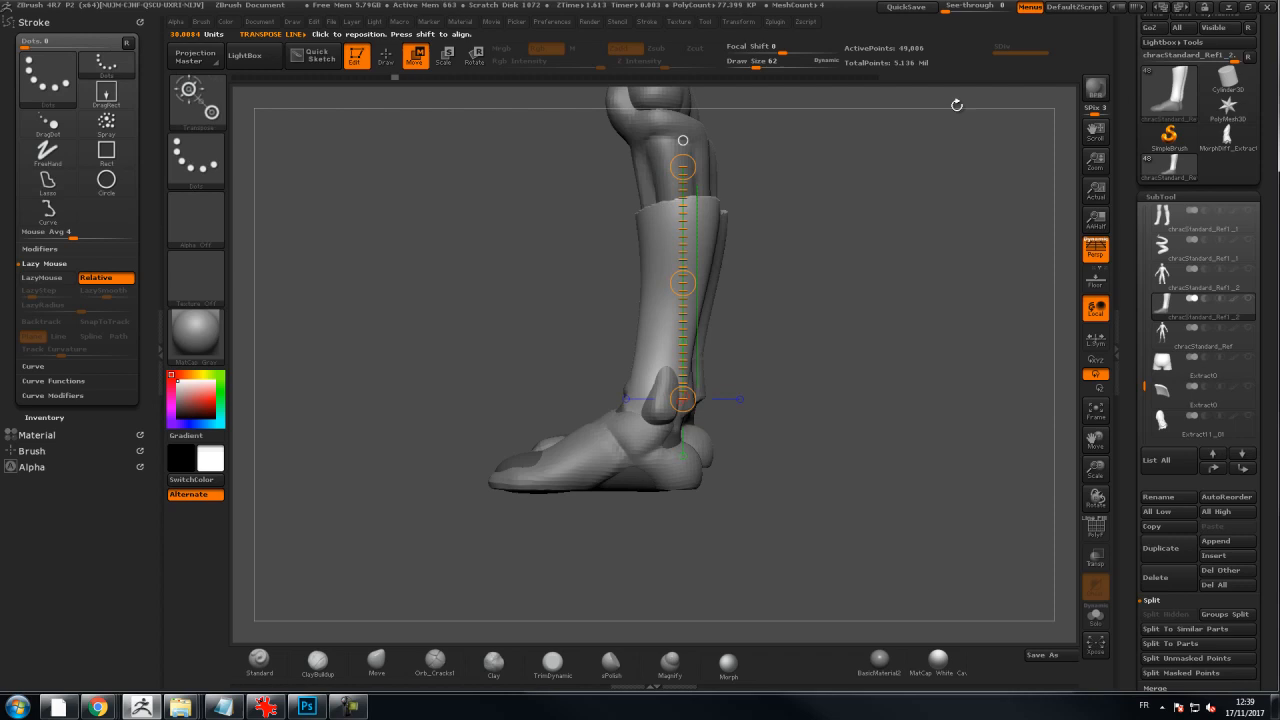
click(880, 78)
Smooth the widened shafts and top rims of both boots from several angles
key(q)
drag(873, 220, 930, 232)
shift+drag(701, 233, 676, 245)
mouse_move(850, 240)
mouse_down()
mouse_move(930, 250)
mouse_move(902, 246)
mouse_up()
shift+drag(654, 318, 664, 330)
drag(800, 270, 860, 274)
shift+drag(608, 272, 578, 236)
drag(798, 251, 775, 251)
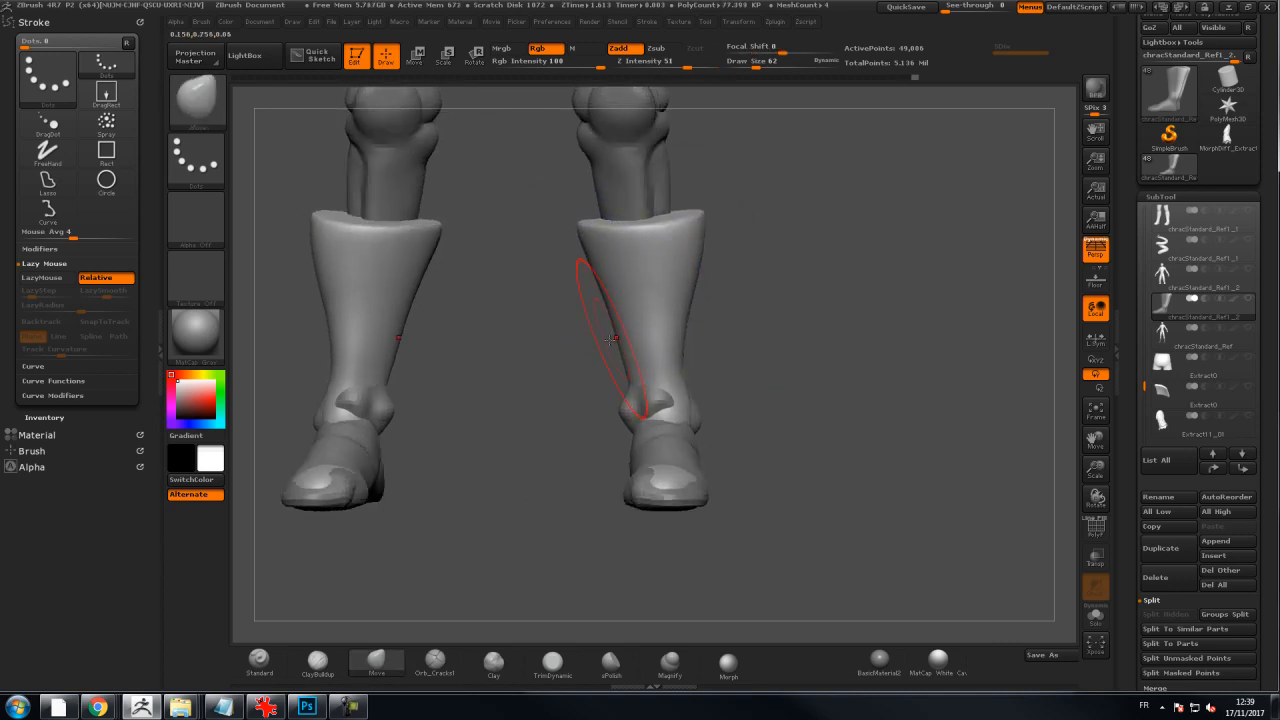
Fill out the lower shafts above the ankles in front view with the Move brush at draw sizes 53 and 42
key(s)
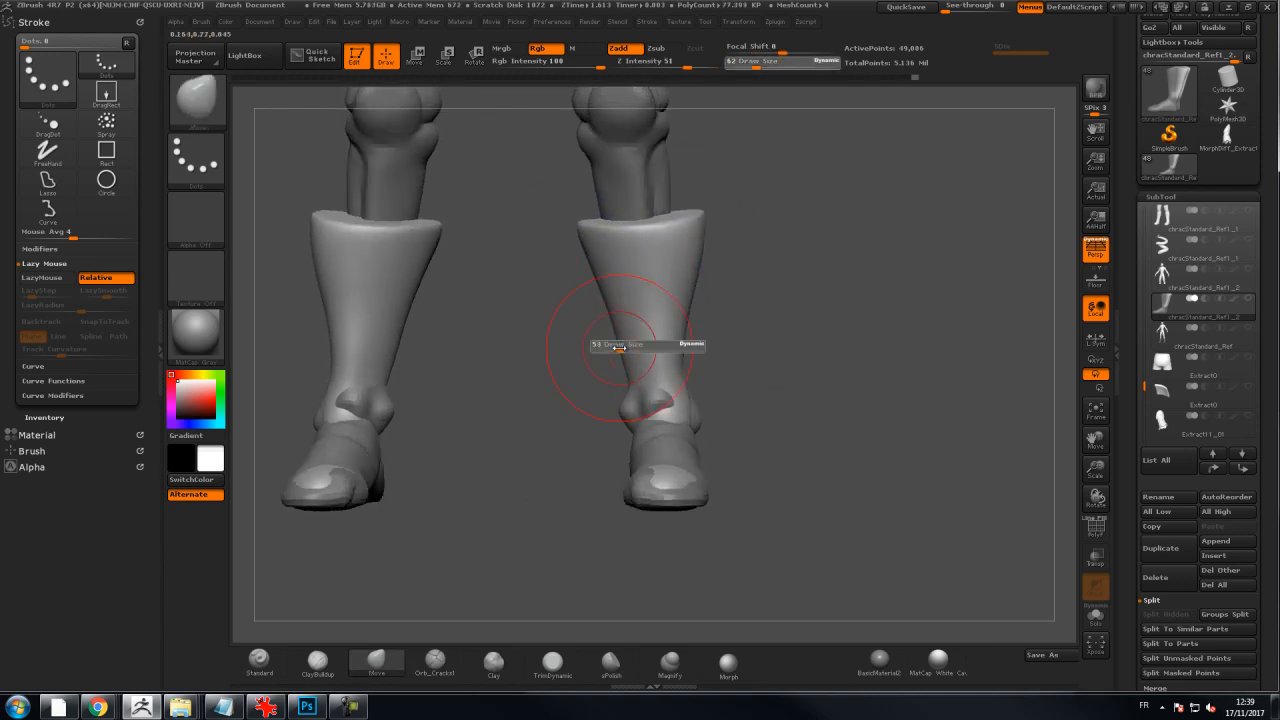
click(619, 345)
drag(617, 360, 619, 360)
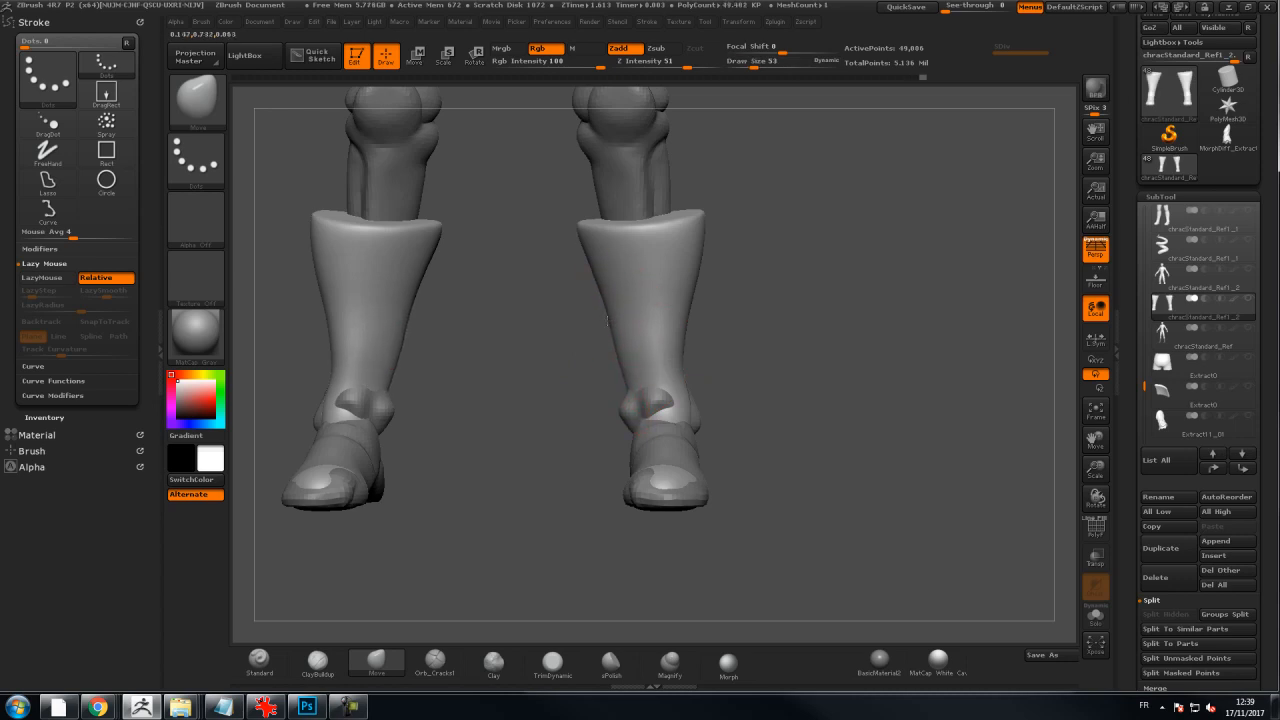
key(bracketleft)
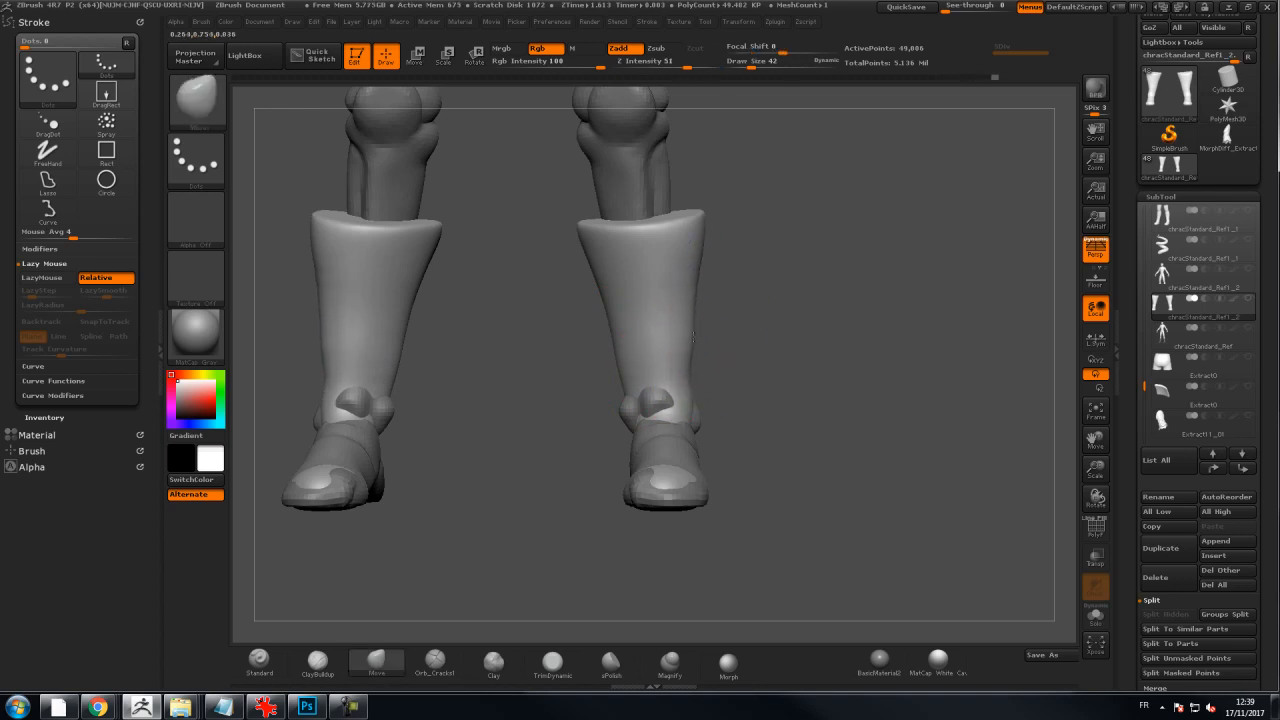
mouse_move(730, 324)
mouse_down()
mouse_move(680, 312)
mouse_move(692, 304)
mouse_move(733, 325)
mouse_up()
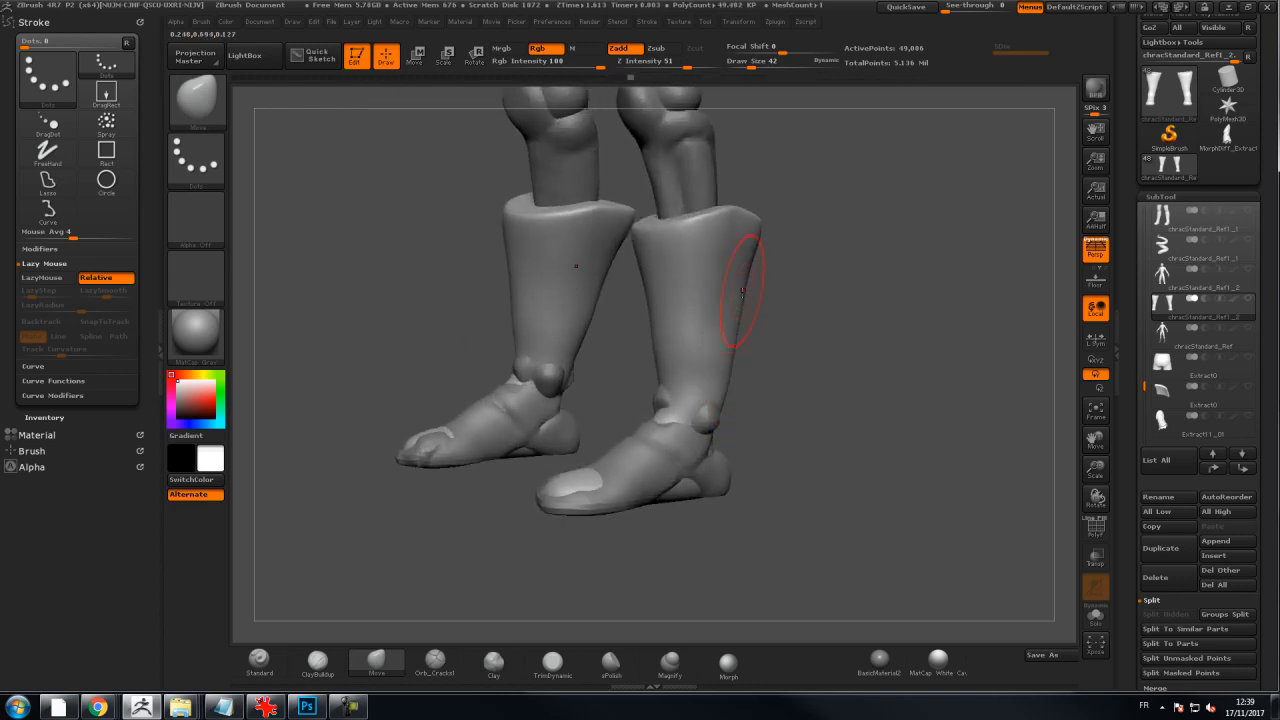
Adjust the backs and inner edges of the shafts with the Move brush at draw size 42 and smooth the transition
drag(726, 349, 751, 339)
drag(741, 388, 746, 386)
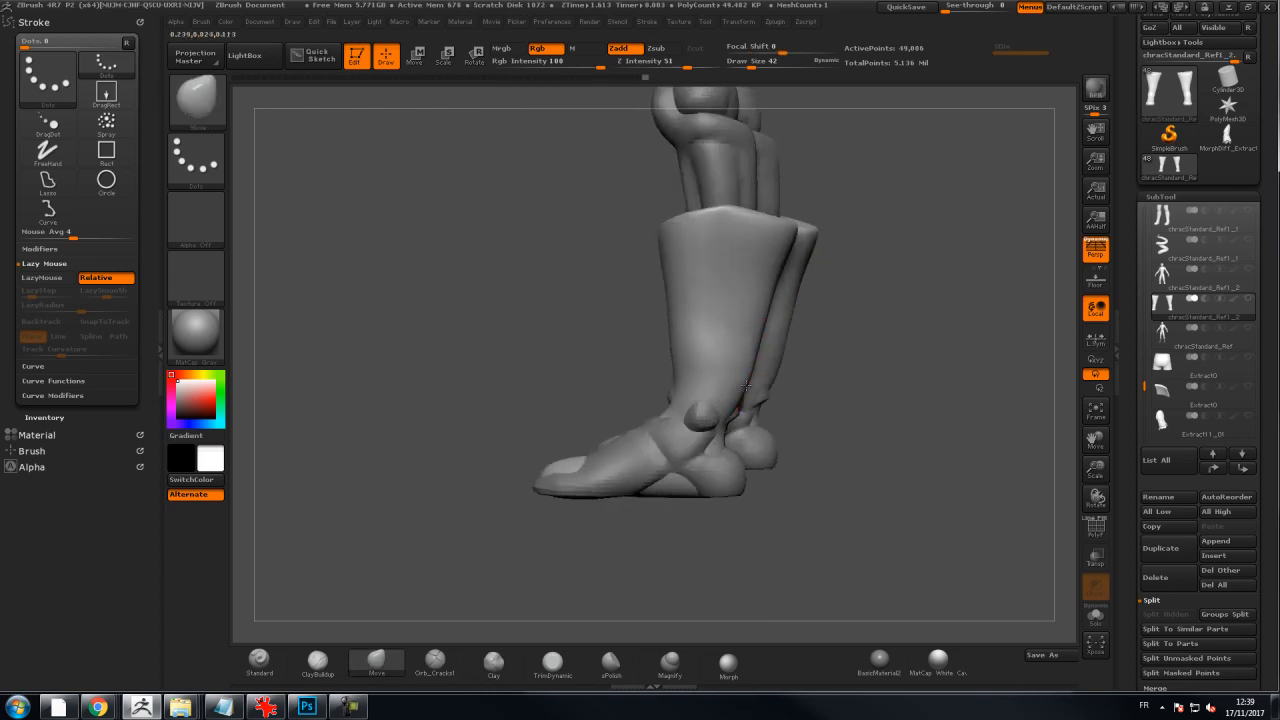
drag(635, 370, 589, 364)
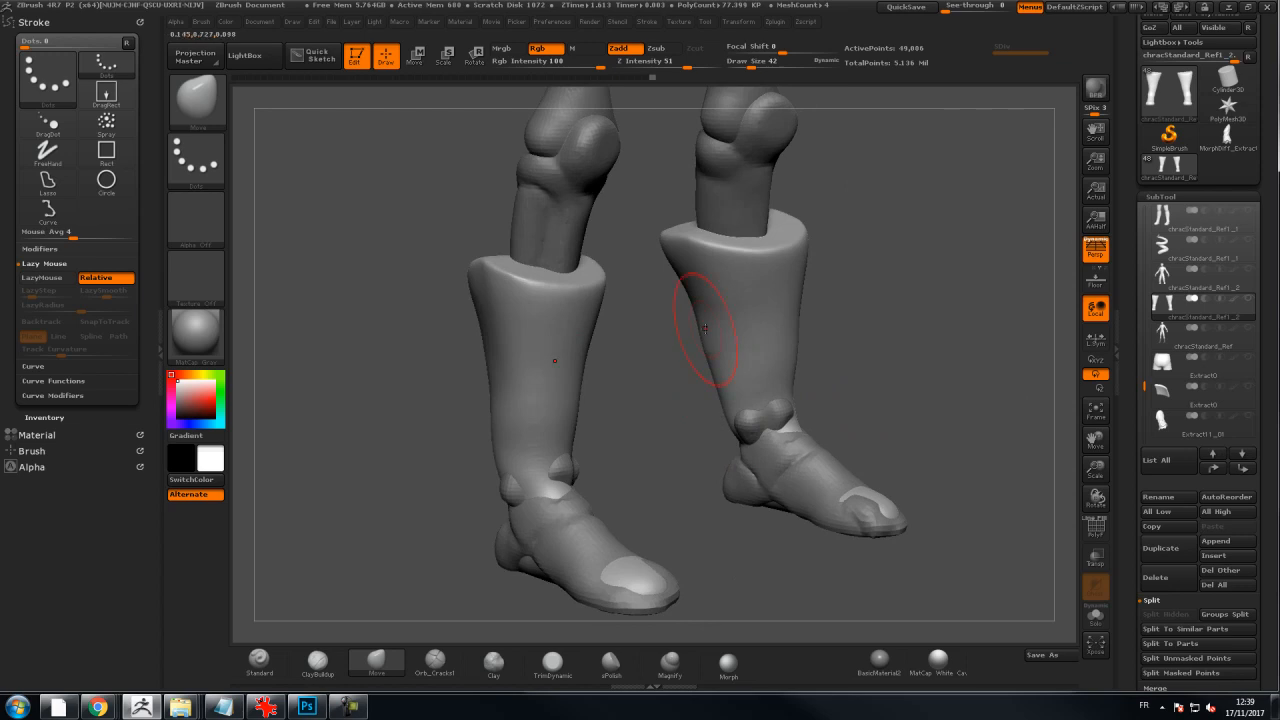
drag(697, 305, 680, 296)
shift+drag(706, 359, 714, 372)
mouse_move(852, 305)
mouse_down()
mouse_move(800, 302)
mouse_move(868, 248)
mouse_move(829, 240)
mouse_move(930, 242)
mouse_move(743, 261)
mouse_up()
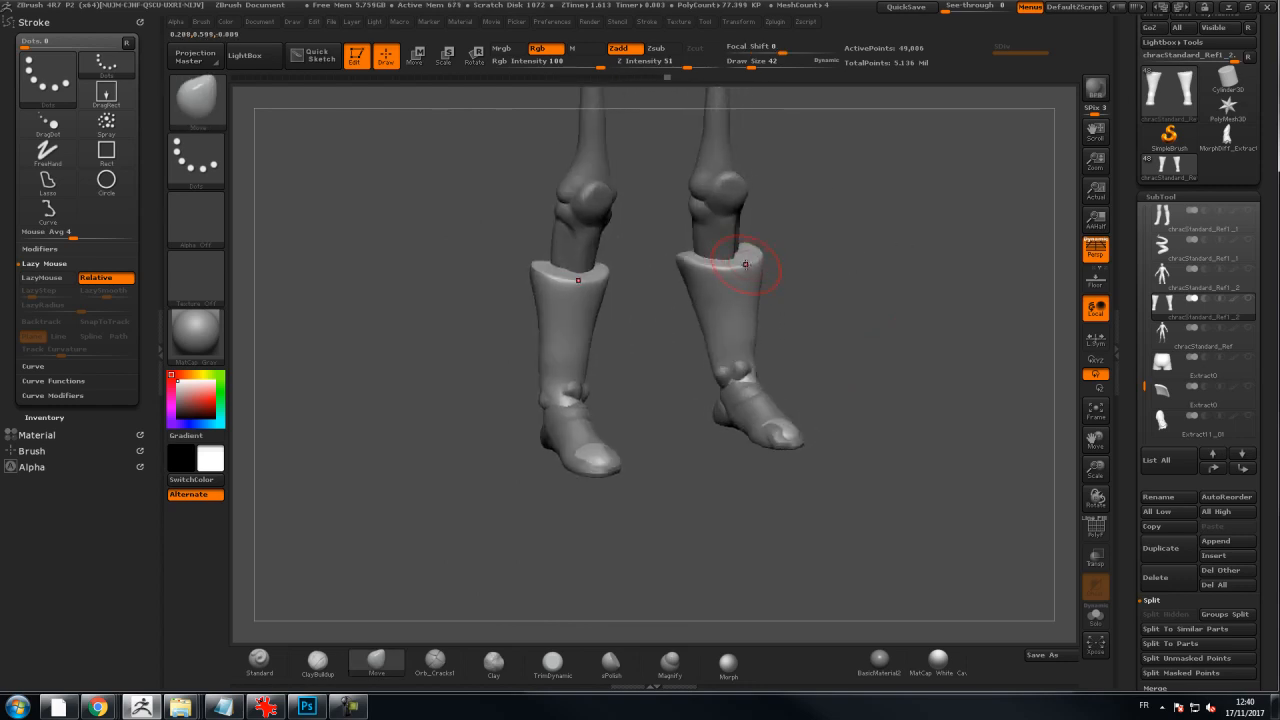
Shape the boot tops with the Move brush at draw size 68, raising the sides and dipping the front and back, and remesh
key(s)
click(746, 266)
mouse_move(781, 293)
mouse_down()
mouse_move(747, 274)
mouse_move(775, 310)
mouse_move(752, 300)
mouse_move(762, 314)
mouse_move(684, 322)
mouse_up()
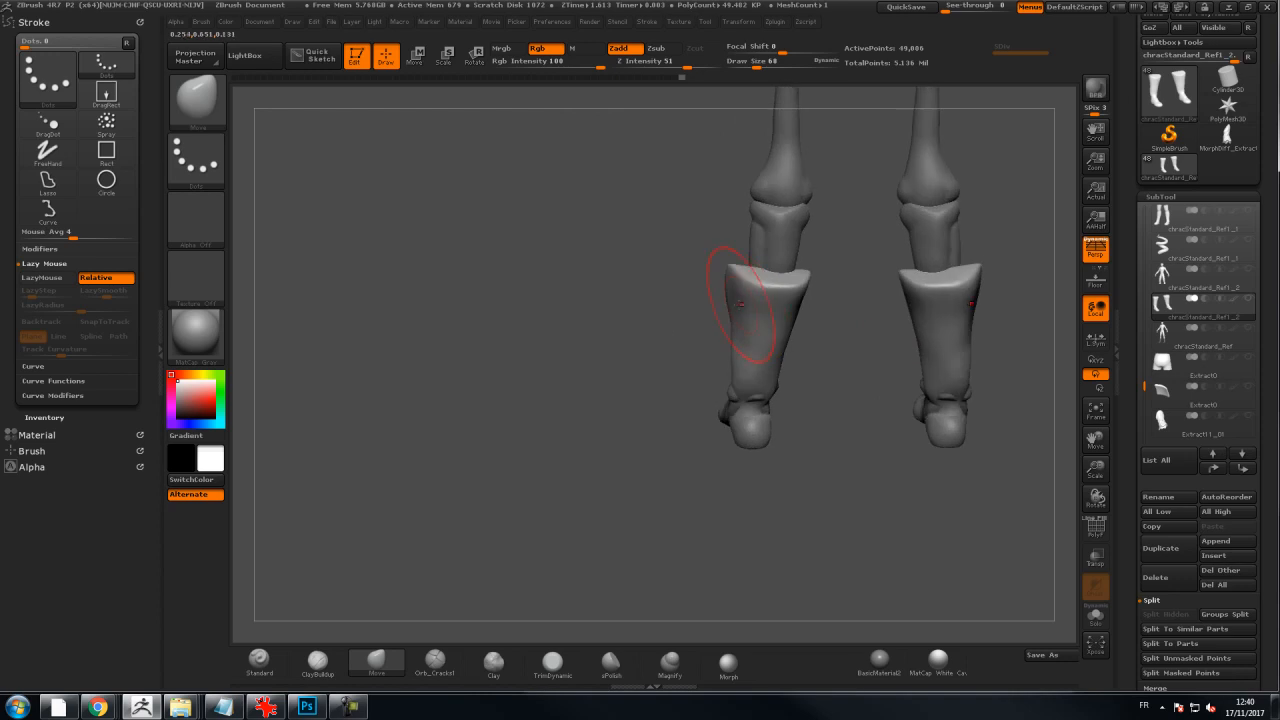
drag(770, 288, 775, 350)
drag(692, 330, 768, 320)
drag(879, 297, 644, 306)
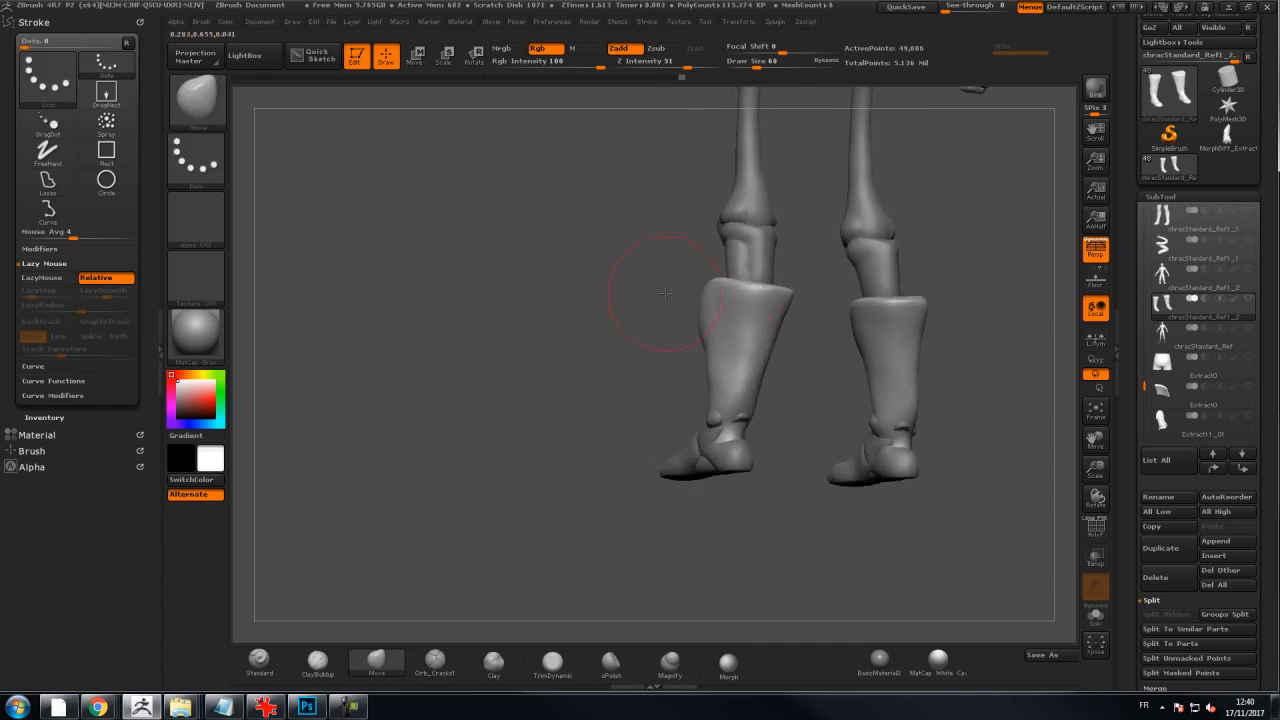
mouse_move(780, 296)
mouse_down()
mouse_move(773, 335)
mouse_move(800, 350)
mouse_move(558, 374)
mouse_move(848, 267)
mouse_up()
key(ctrl)
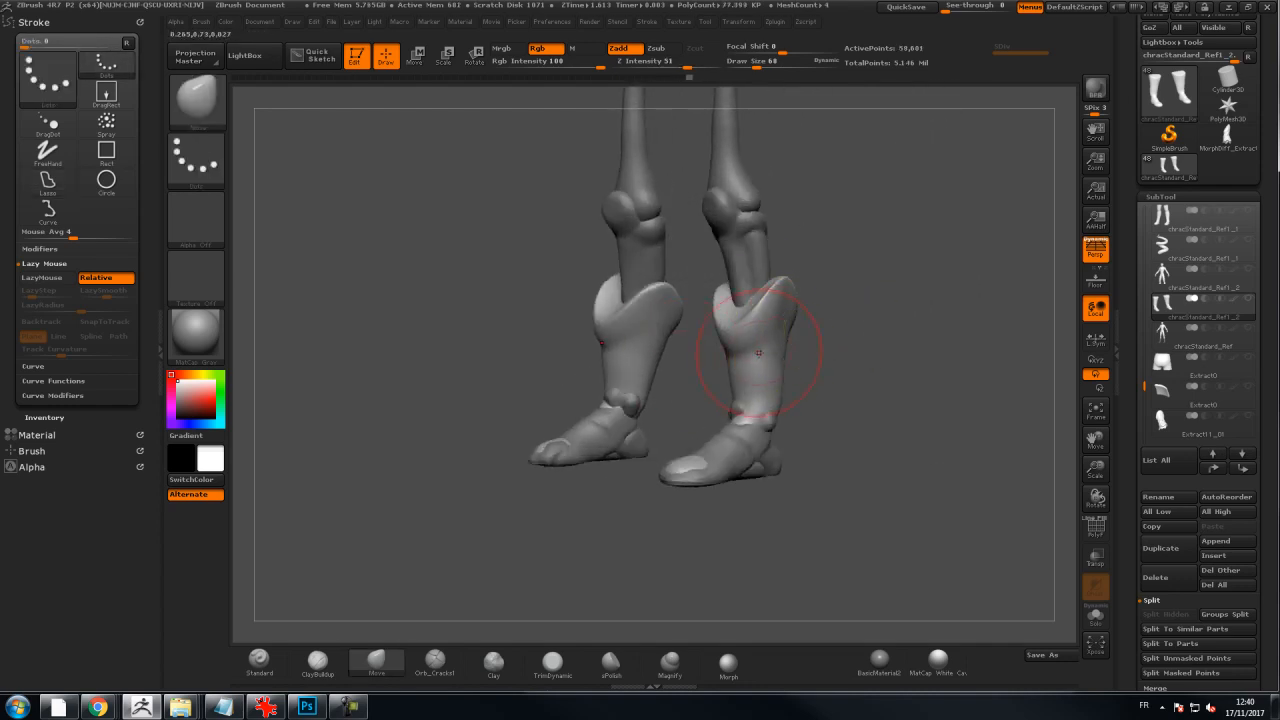
Refine the curved boot tops and calf contours with the Move brush at draw size 42, smoothing the shaft surfaces
shift+drag(760, 351, 728, 353)
drag(862, 353, 782, 350)
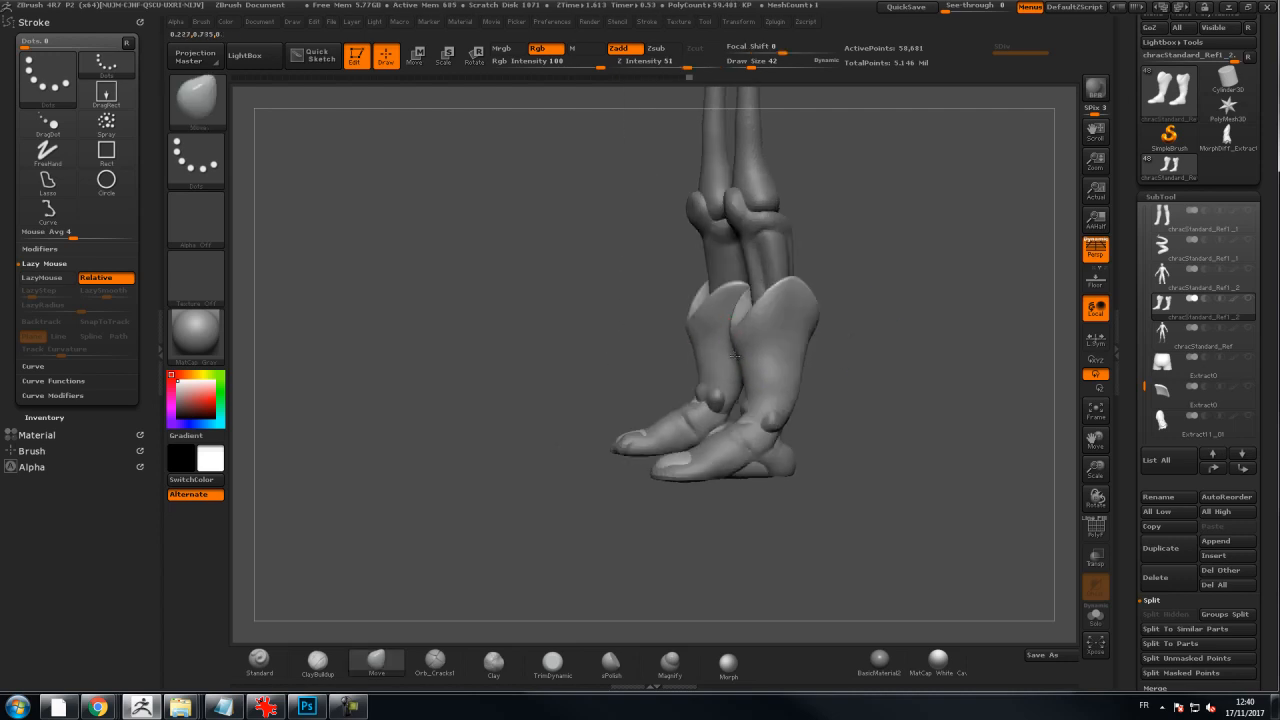
mouse_move(857, 329)
mouse_down()
mouse_move(866, 339)
mouse_move(806, 342)
mouse_move(792, 362)
mouse_move(578, 357)
mouse_move(845, 358)
mouse_up()
mouse_move(703, 358)
mouse_down()
mouse_move(783, 354)
mouse_move(722, 352)
mouse_up()
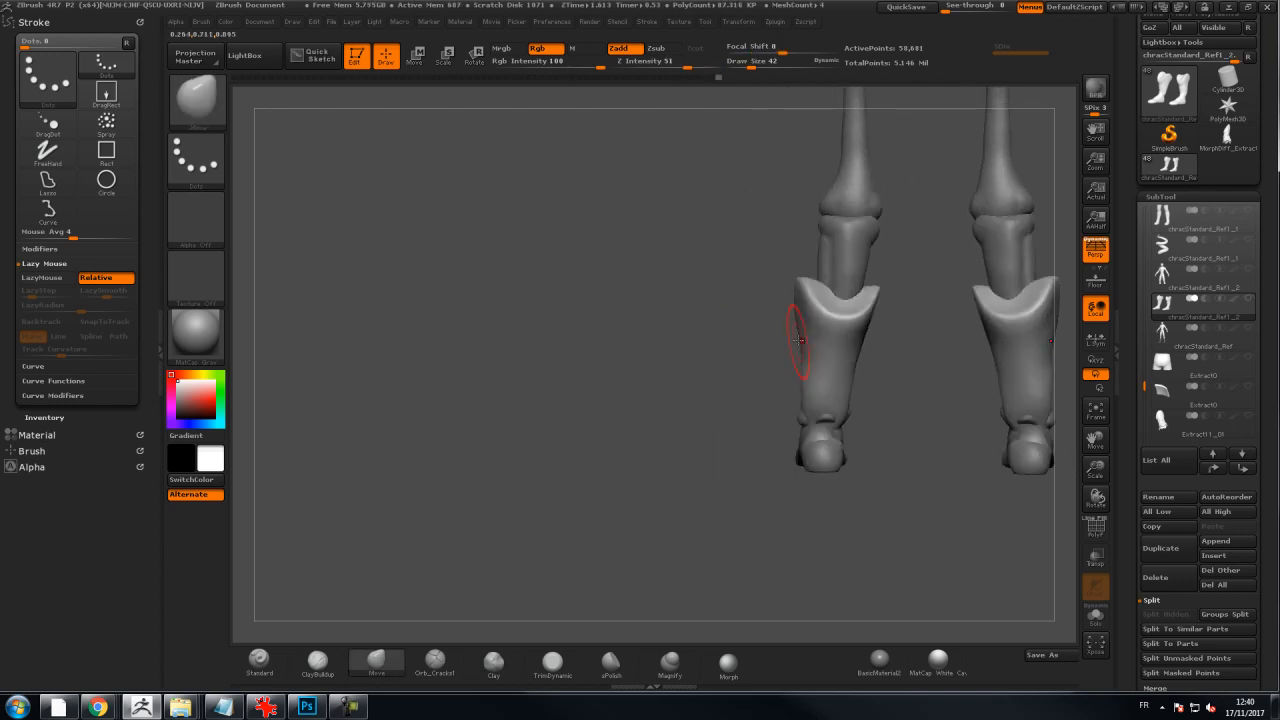
key(shift)
shift+drag(848, 348, 878, 371)
drag(898, 366, 878, 360)
key(shift)
mouse_move(694, 383)
mouse_down()
mouse_move(812, 383)
mouse_move(790, 384)
mouse_up()
key(shift)
drag(949, 395, 866, 397)
Reshape the calves and backs of the boots in side view with the Move brush at draw size 97 and smooth them
key(s)
drag(942, 332, 948, 332)
drag(916, 399, 920, 400)
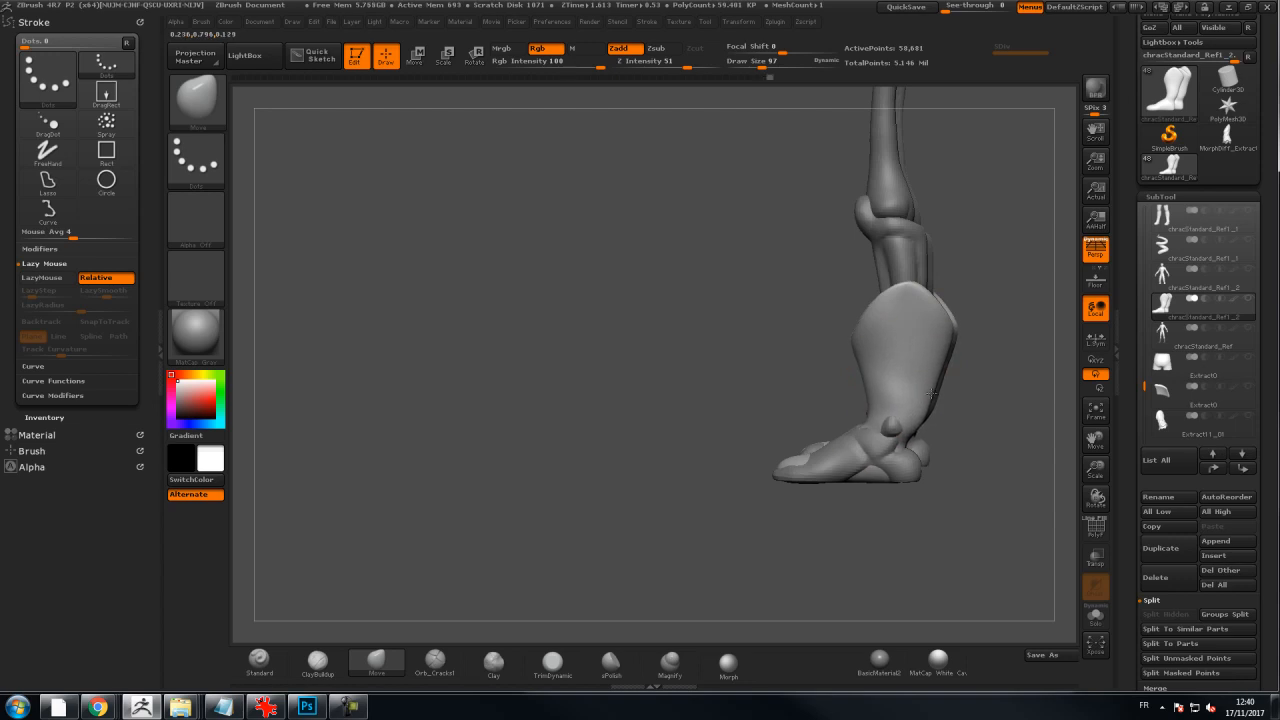
mouse_move(931, 376)
shift+mouse_down()
mouse_move(929, 394)
mouse_move(986, 357)
shift+mouse_up()
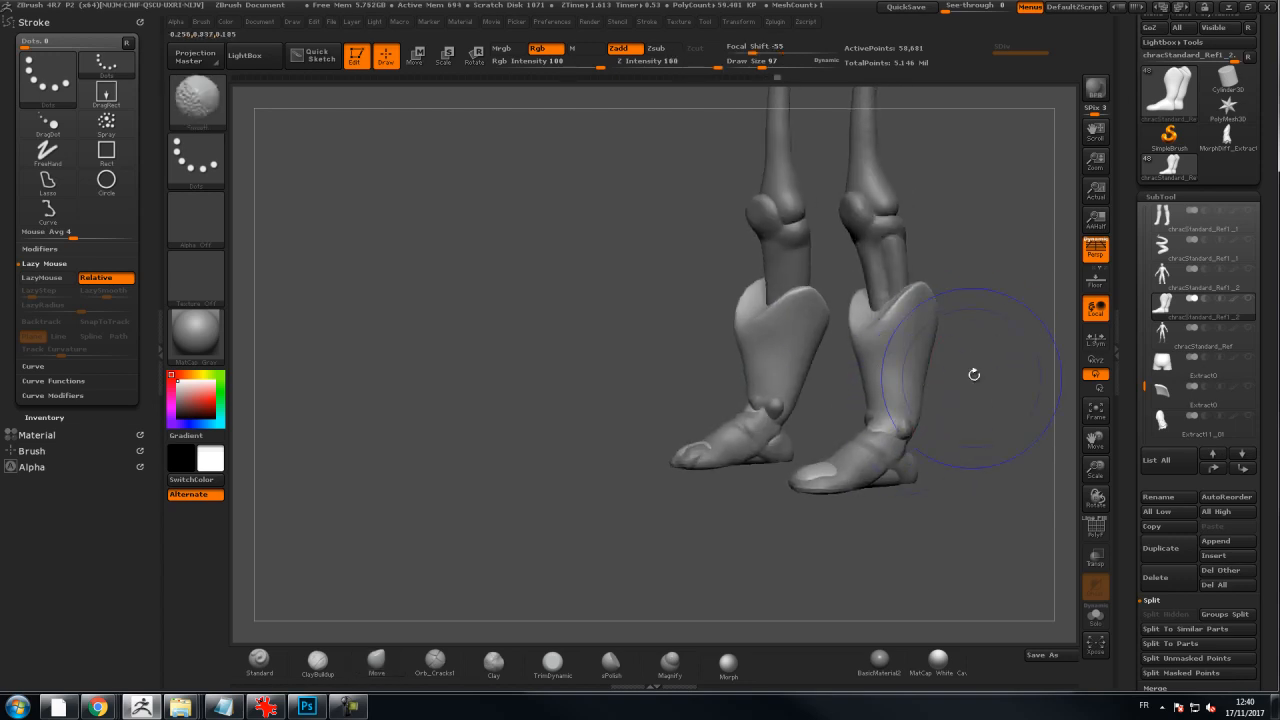
shift+drag(931, 403, 954, 384)
drag(982, 333, 875, 332)
Adjust the inner and outer shaft silhouettes in front view with the Move brush at draw size 86
key(s)
key(s)
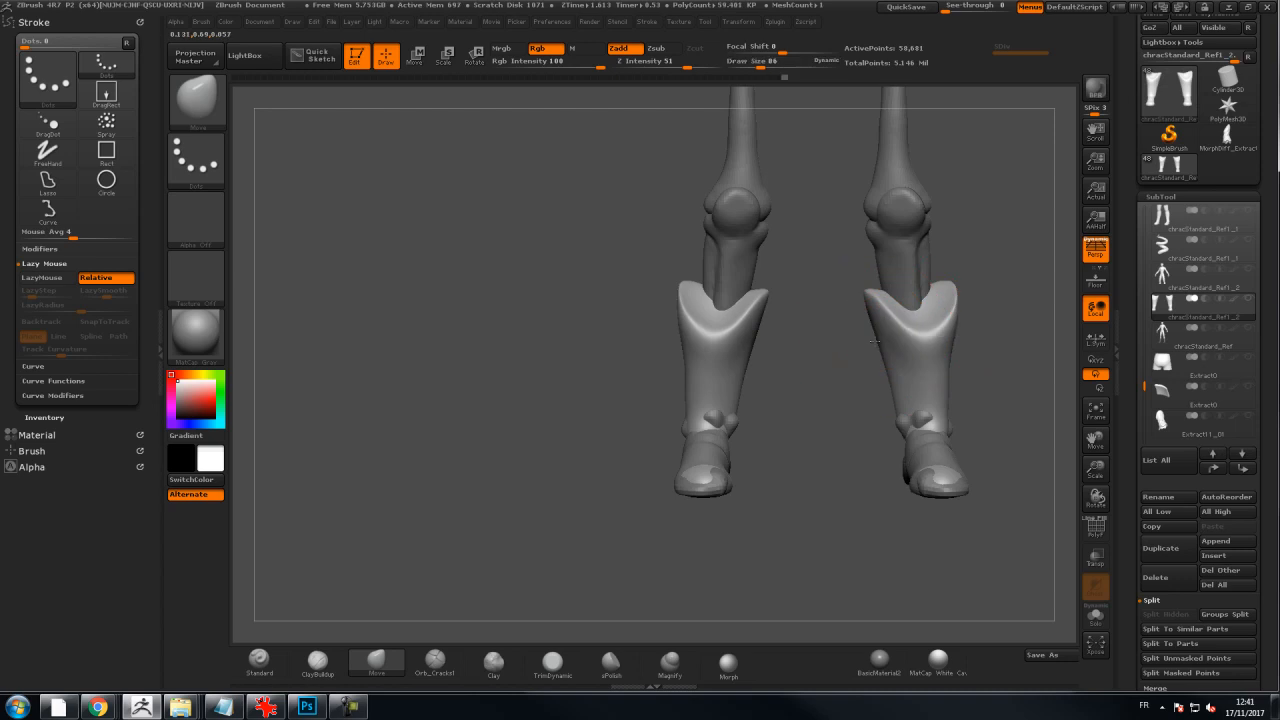
drag(977, 355, 942, 341)
drag(924, 389, 973, 336)
mouse_move(874, 368)
mouse_down()
mouse_move(964, 428)
mouse_move(945, 453)
mouse_move(925, 450)
mouse_move(970, 450)
mouse_move(977, 420)
mouse_move(962, 430)
mouse_move(1006, 427)
mouse_up()
With only the boots shown in Solo mode, smooth the feet into plain rounded shapes and mask them up to the ankles
click(1096, 613)
mouse_move(990, 218)
ctrl+mouse_down()
mouse_move(925, 470)
mouse_move(890, 470)
mouse_move(801, 420)
mouse_move(930, 215)
ctrl+mouse_up()
drag(972, 275, 1028, 276)
mouse_move(818, 184)
ctrl+mouse_down()
mouse_move(752, 476)
mouse_move(818, 490)
mouse_move(957, 445)
mouse_move(950, 330)
ctrl+mouse_up()
mouse_move(733, 215)
ctrl+mouse_down()
mouse_move(795, 475)
mouse_move(878, 452)
ctrl+mouse_up()
mouse_move(782, 428)
ctrl+mouse_down()
mouse_move(818, 478)
mouse_move(912, 460)
mouse_move(888, 434)
mouse_move(818, 428)
mouse_move(803, 440)
mouse_move(803, 451)
mouse_move(855, 438)
mouse_move(851, 478)
ctrl+mouse_up()
key(ctrl)
mouse_move(750, 487)
ctrl+alt+mouse_down()
mouse_move(706, 560)
mouse_move(790, 552)
mouse_move(842, 521)
mouse_move(866, 453)
mouse_move(785, 530)
ctrl+alt+mouse_up()
key(ctrl)
mouse_move(934, 434)
mouse_down()
mouse_move(972, 376)
mouse_move(909, 374)
mouse_up()
key(ctrl)
Invert the mask to protect the boot shafts and choose the ClayTubes brush for sculpting the feet
ctrl+click(940, 430)
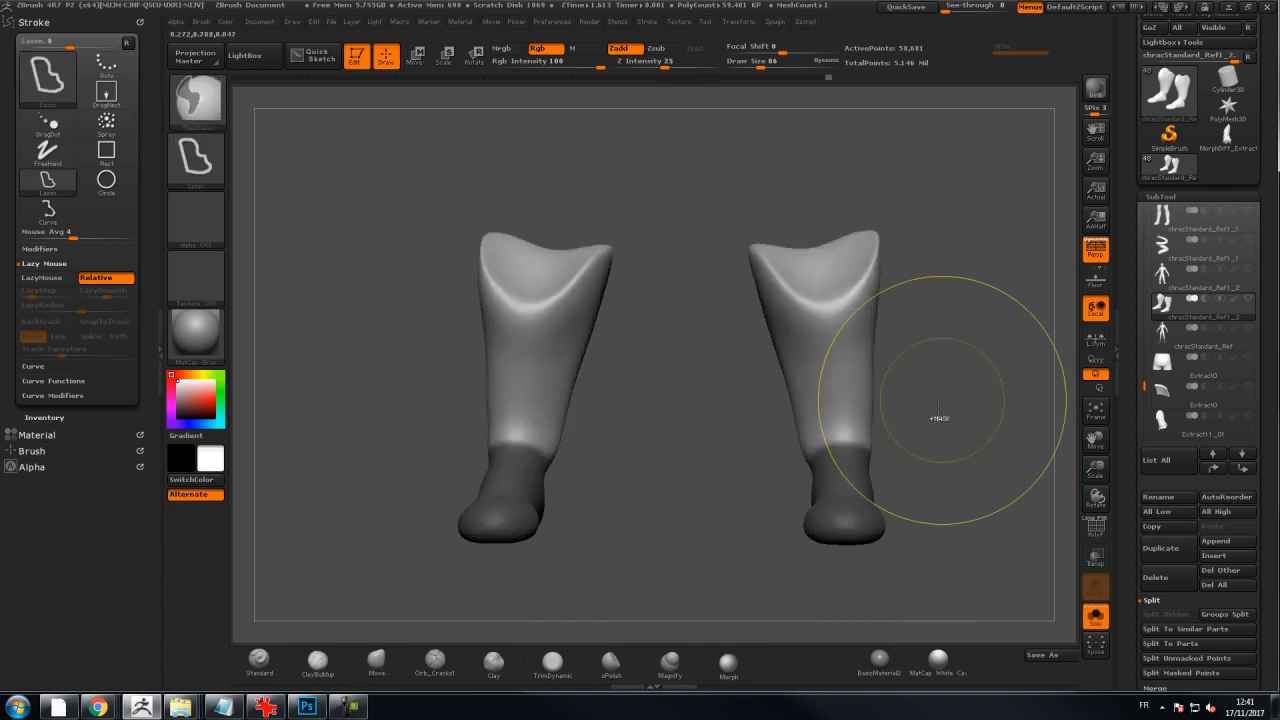
ctrl+click(966, 424)
mouse_move(966, 426)
mouse_down()
mouse_move(904, 444)
mouse_move(928, 460)
mouse_move(964, 427)
mouse_up()
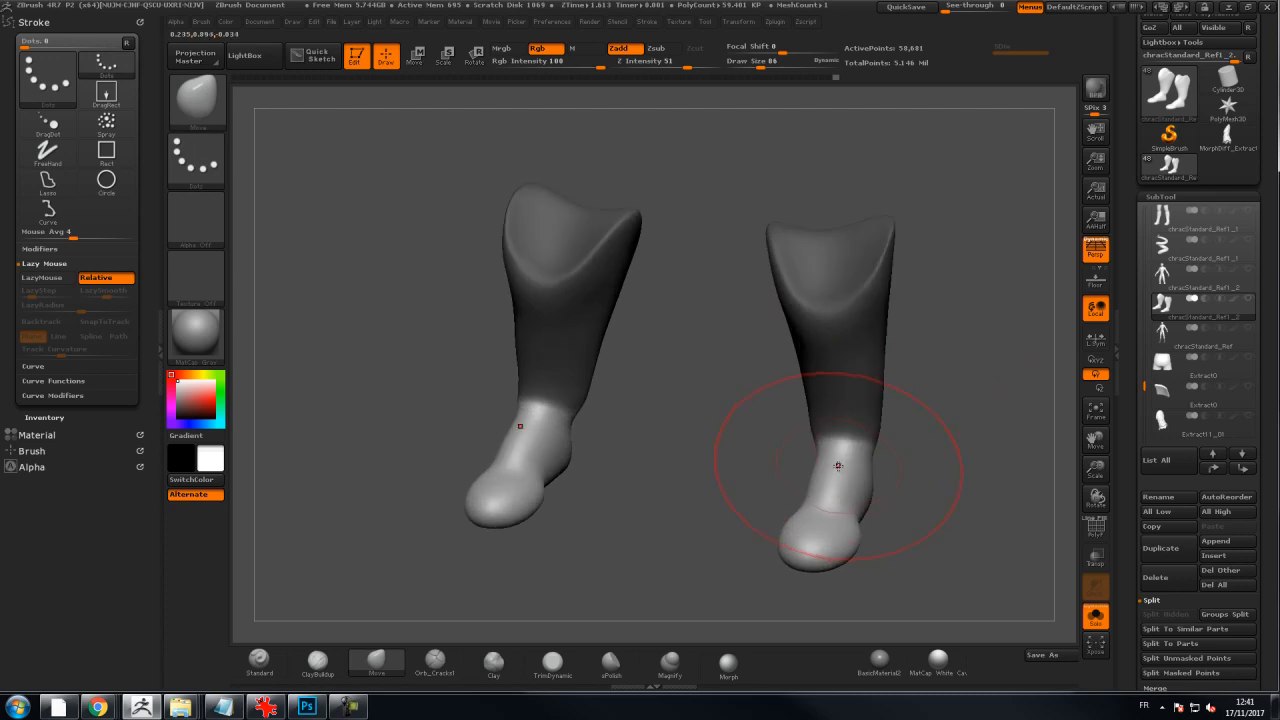
key(b)
key(c)
key(t)
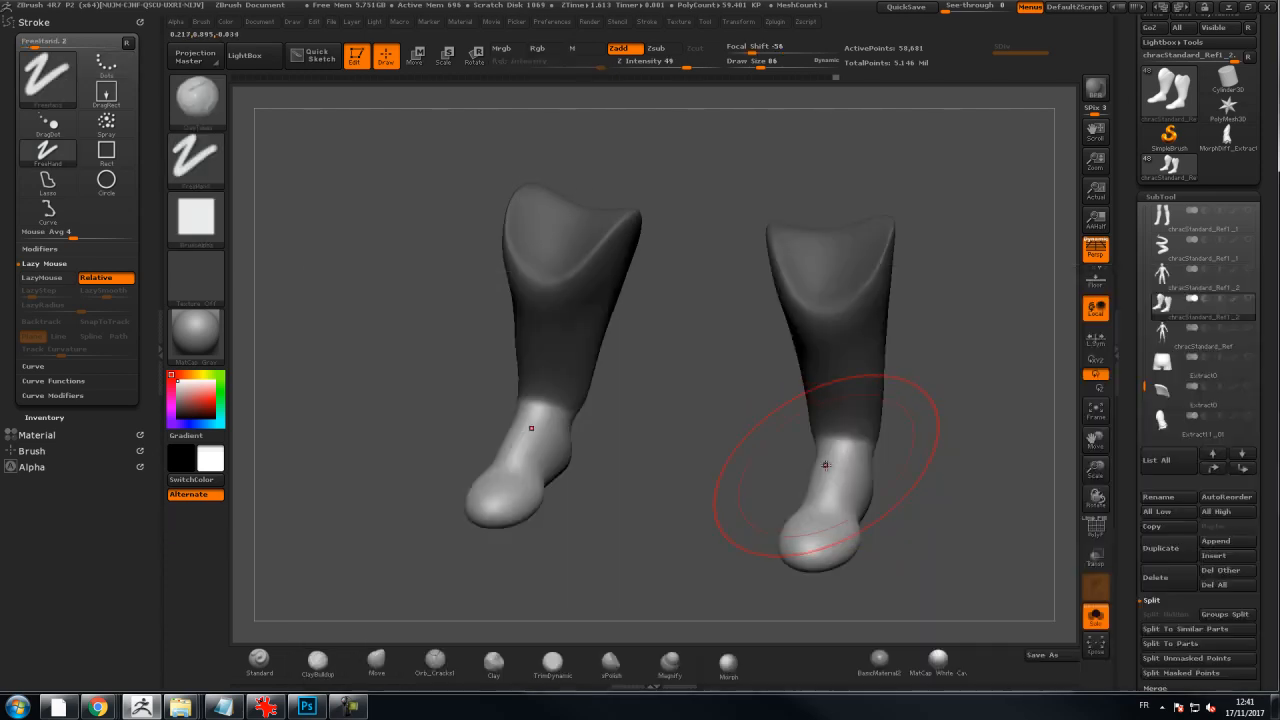
Build up the insteps just below the ankles with the ClayTubes brush at draw size 22 and smooth the strokes
key(s)
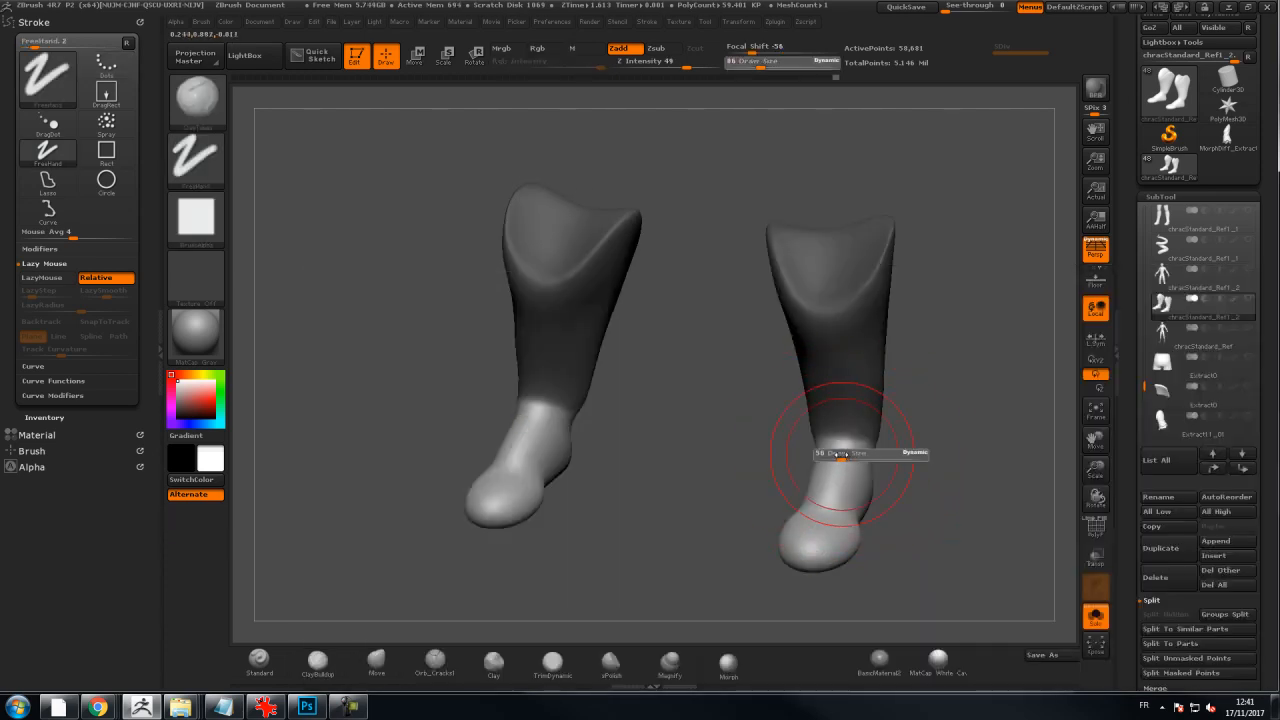
drag(834, 456, 924, 443)
drag(825, 451, 836, 514)
mouse_move(836, 442)
mouse_down()
mouse_move(845, 518)
mouse_move(868, 515)
mouse_up()
drag(908, 445, 908, 466)
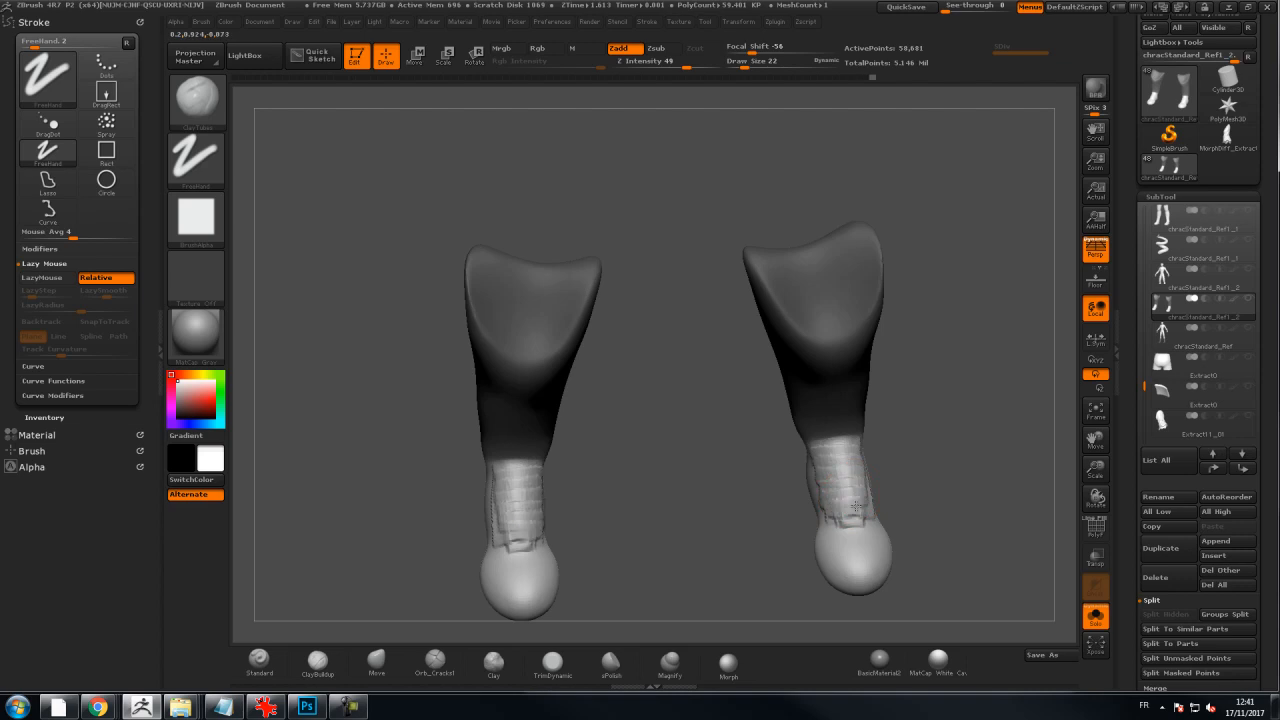
drag(836, 510, 862, 512)
shift+drag(830, 454, 843, 441)
drag(900, 480, 830, 445)
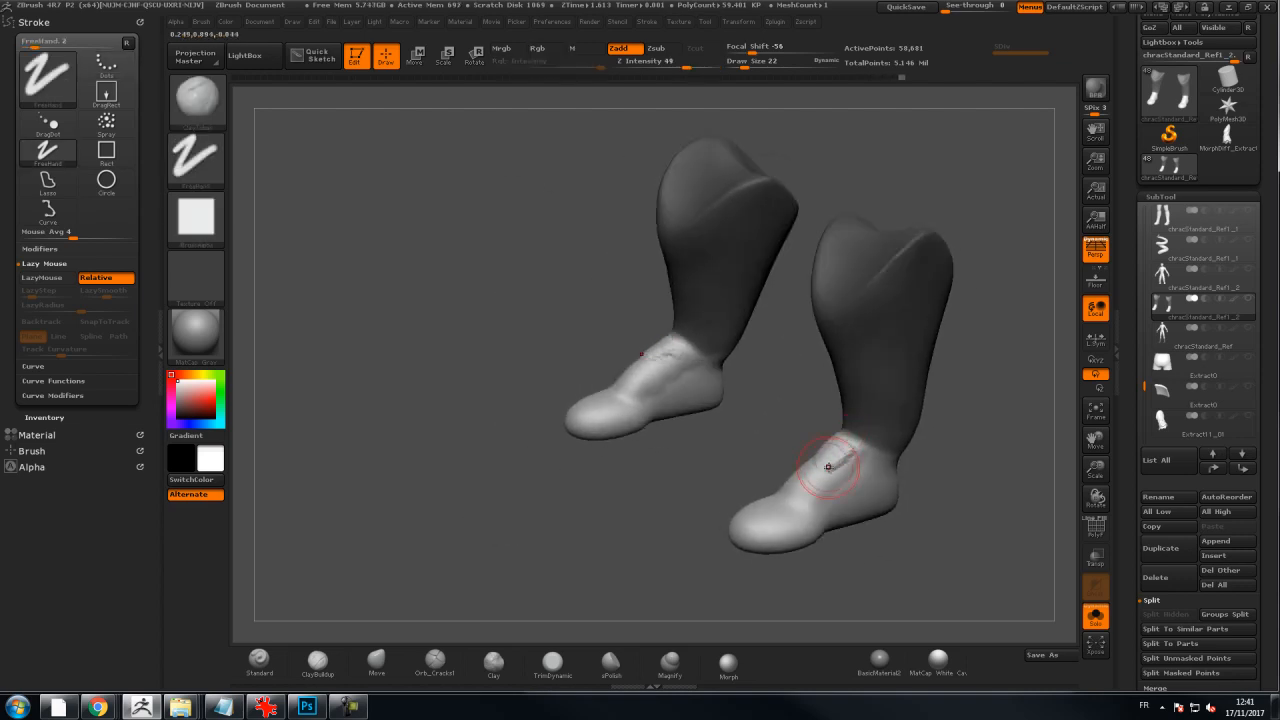
Build up volume around the backs of the heels with the ClayTubes brush and smooth it into rounded forms
key(shift)
mouse_move(798, 480)
mouse_down()
mouse_move(840, 465)
mouse_move(818, 480)
mouse_move(829, 457)
mouse_move(868, 486)
mouse_move(873, 522)
mouse_up()
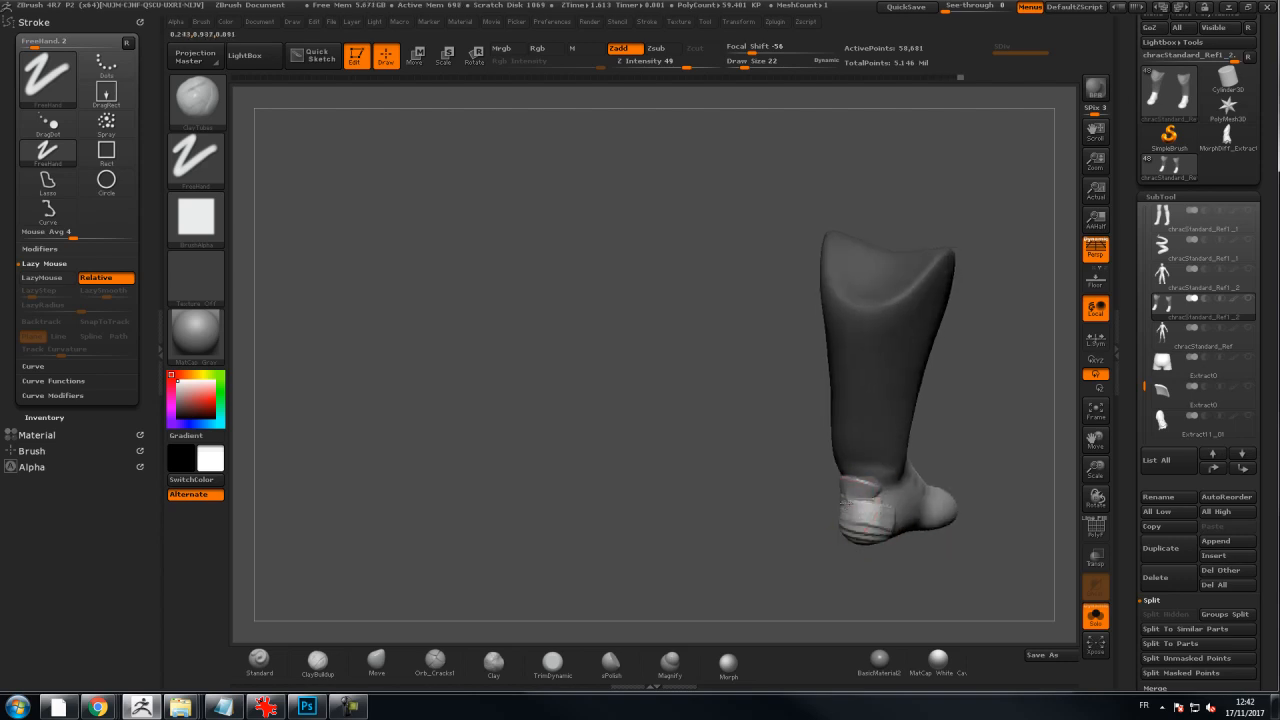
mouse_move(876, 526)
mouse_down()
mouse_move(910, 523)
mouse_move(850, 527)
mouse_move(857, 501)
mouse_up()
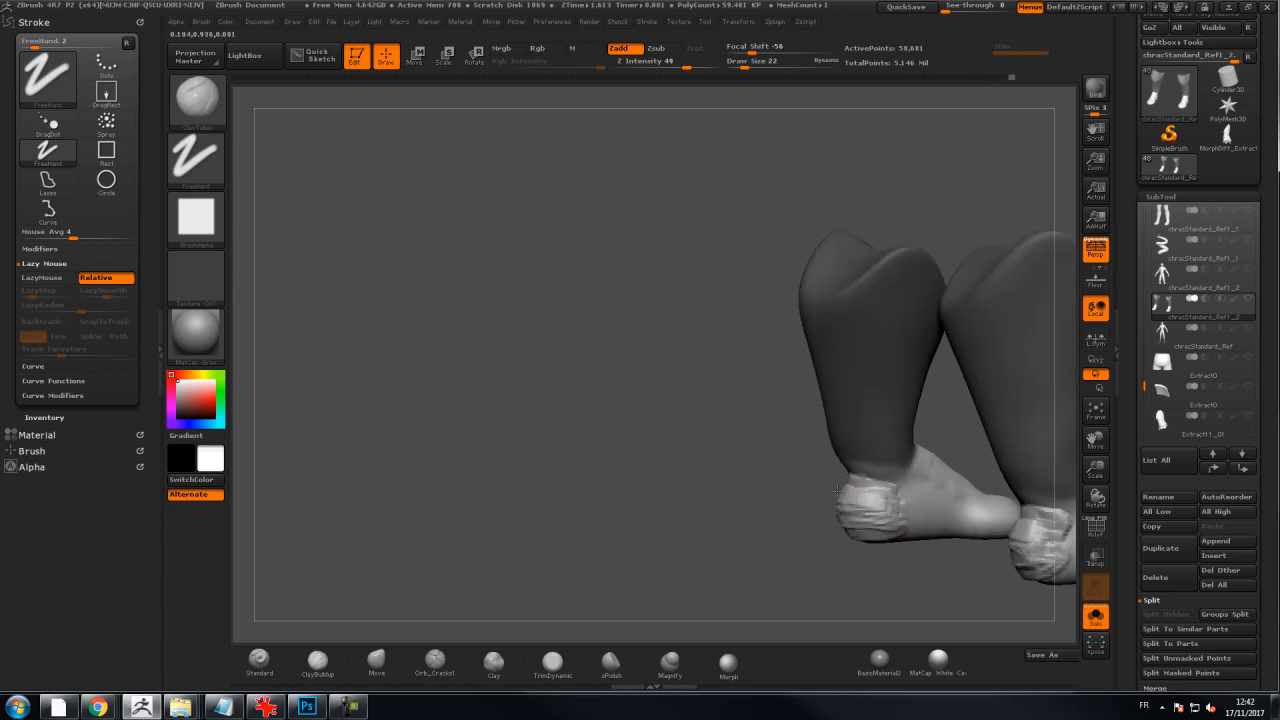
key(b)
key(s)
key(t)
key(b)
key(c)
key(t)
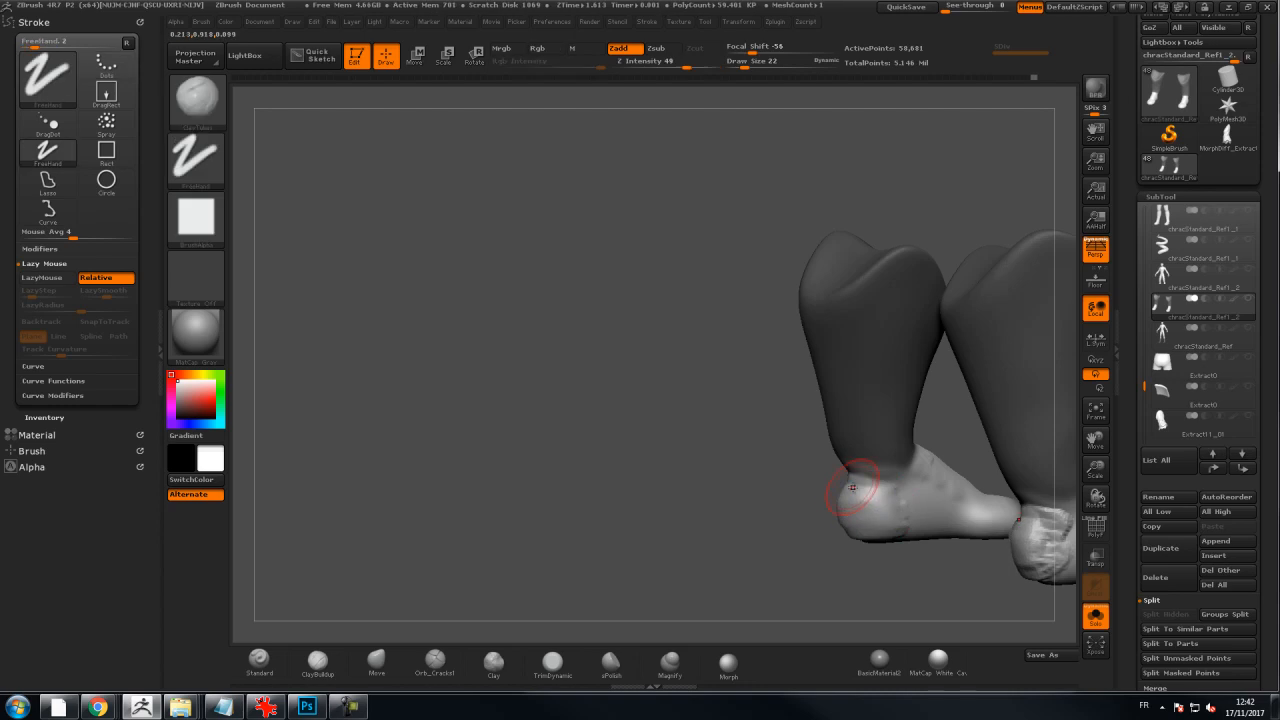
mouse_move(853, 503)
shift+mouse_down()
mouse_move(866, 507)
mouse_move(858, 522)
mouse_move(830, 529)
mouse_move(850, 525)
shift+mouse_up()
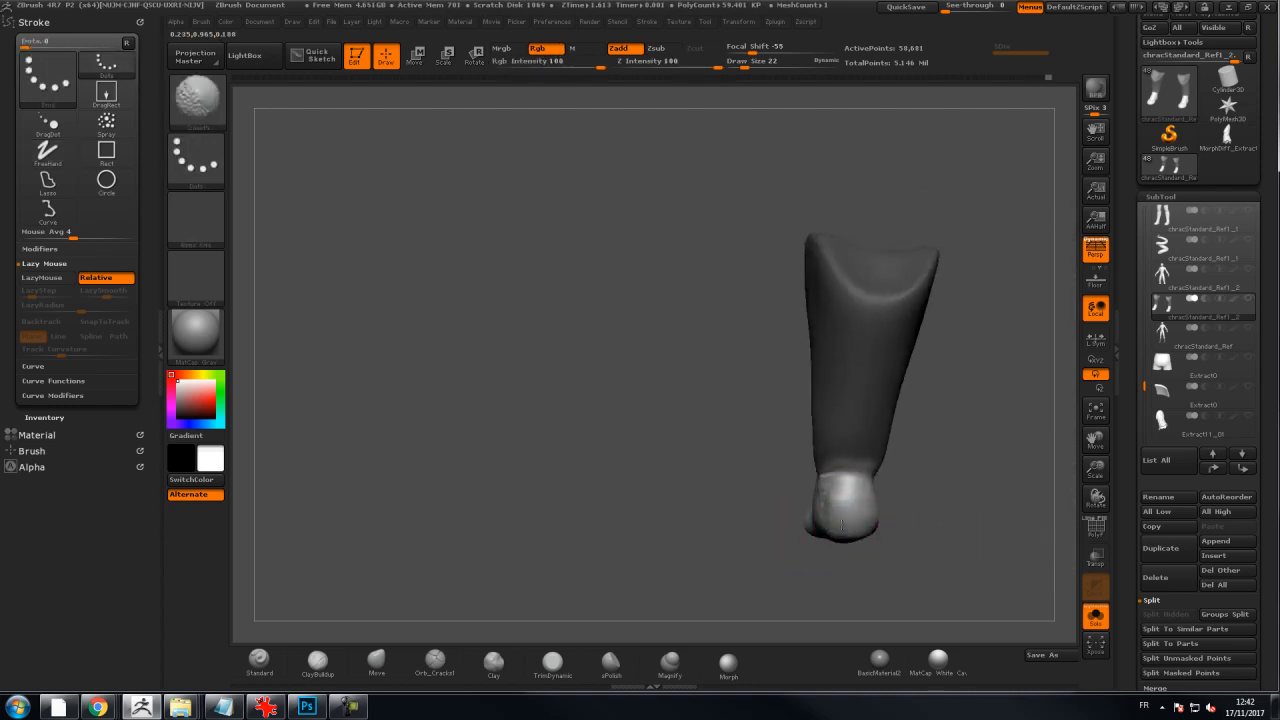
Fill out the sides of the heels below the ankles and smooth them into the feet
mouse_move(929, 471)
mouse_down()
mouse_move(845, 510)
mouse_move(859, 500)
mouse_move(796, 491)
mouse_up()
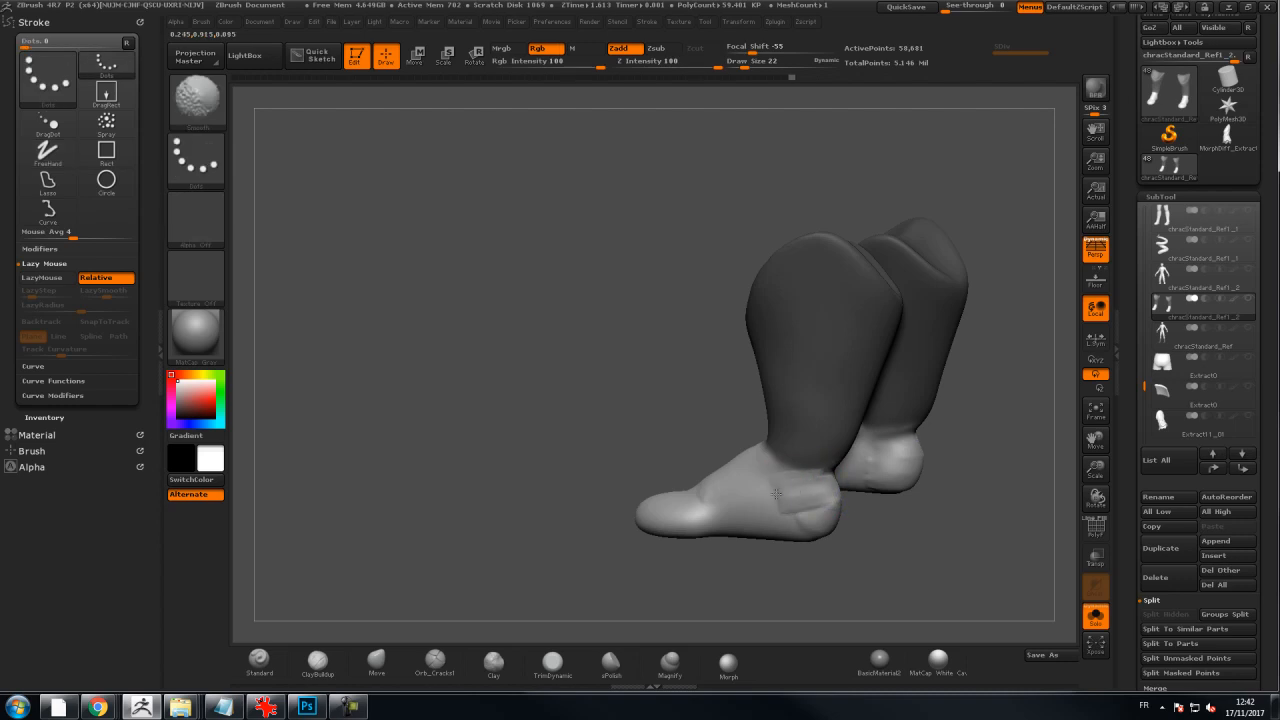
drag(935, 493, 868, 489)
mouse_move(848, 478)
shift+mouse_down()
mouse_move(832, 486)
mouse_move(842, 482)
shift+mouse_up()
mouse_move(923, 485)
mouse_down()
mouse_move(876, 474)
mouse_move(885, 488)
mouse_move(906, 494)
mouse_move(873, 455)
mouse_move(783, 455)
mouse_up()
Flatten the bumps around the heels with the TrimDynamic brush at draw size 20
key(b)
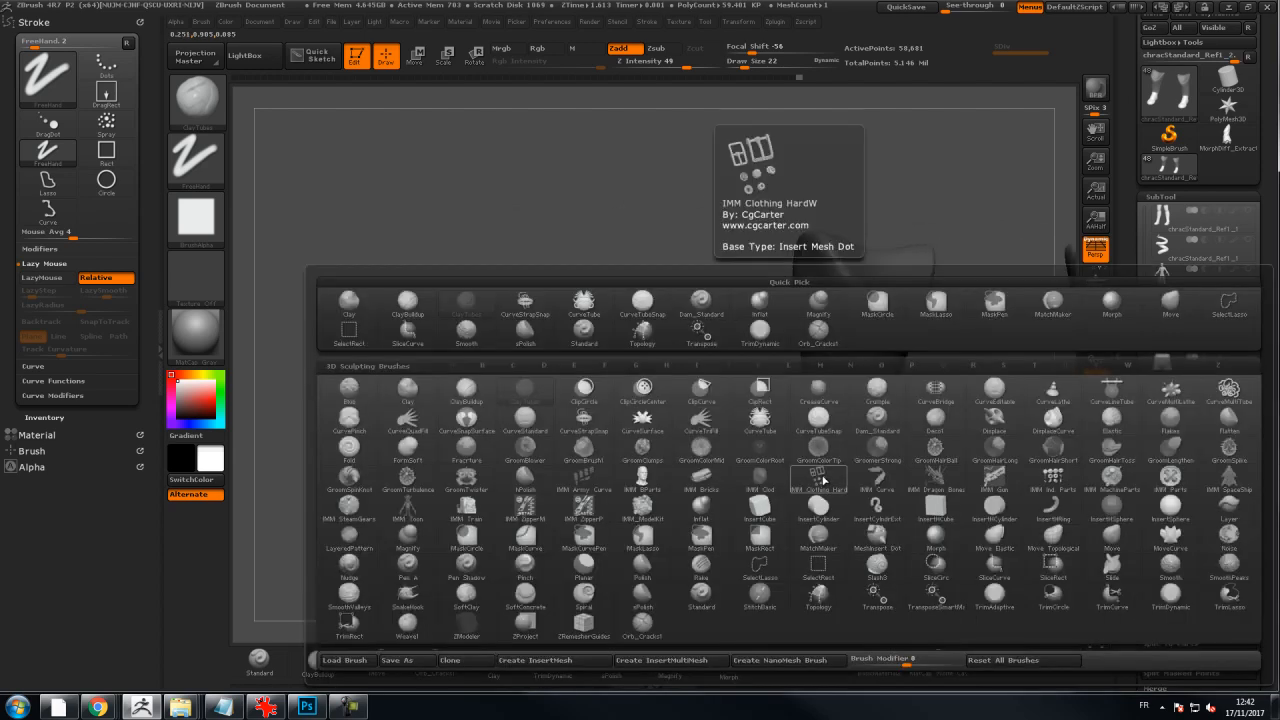
click(822, 481)
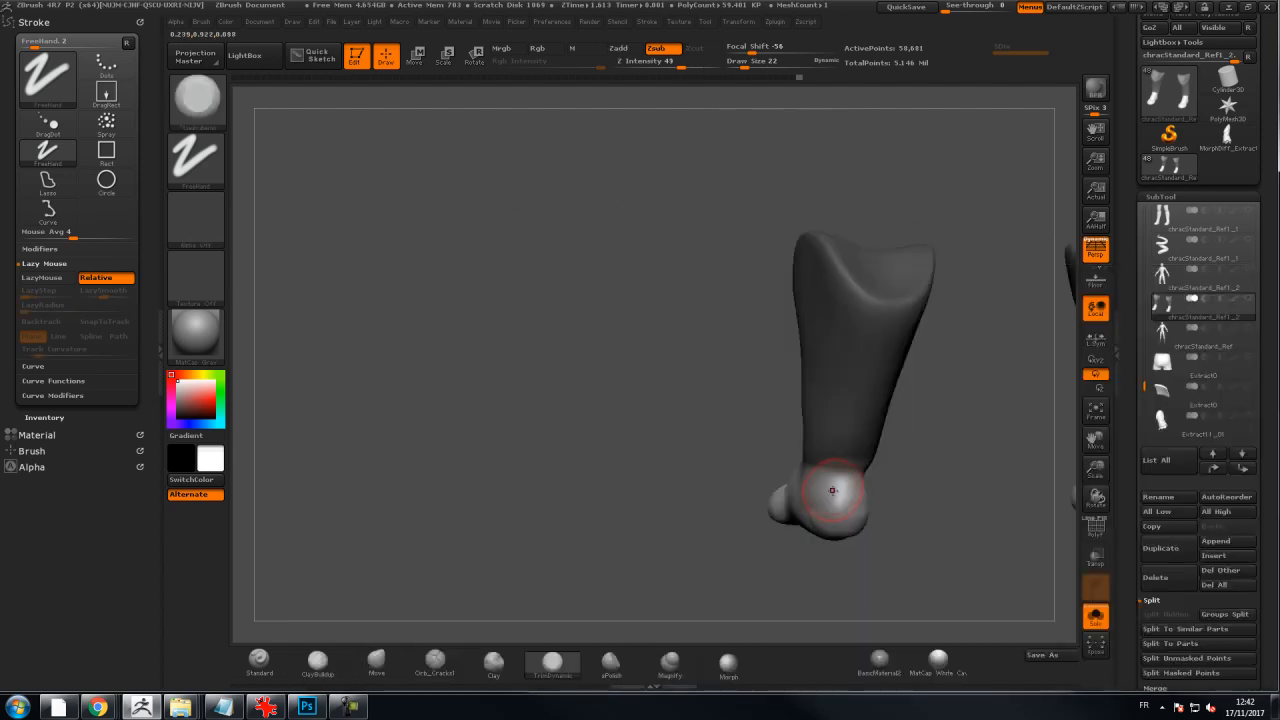
key(s)
click(843, 489)
right_drag(900, 484, 715, 482)
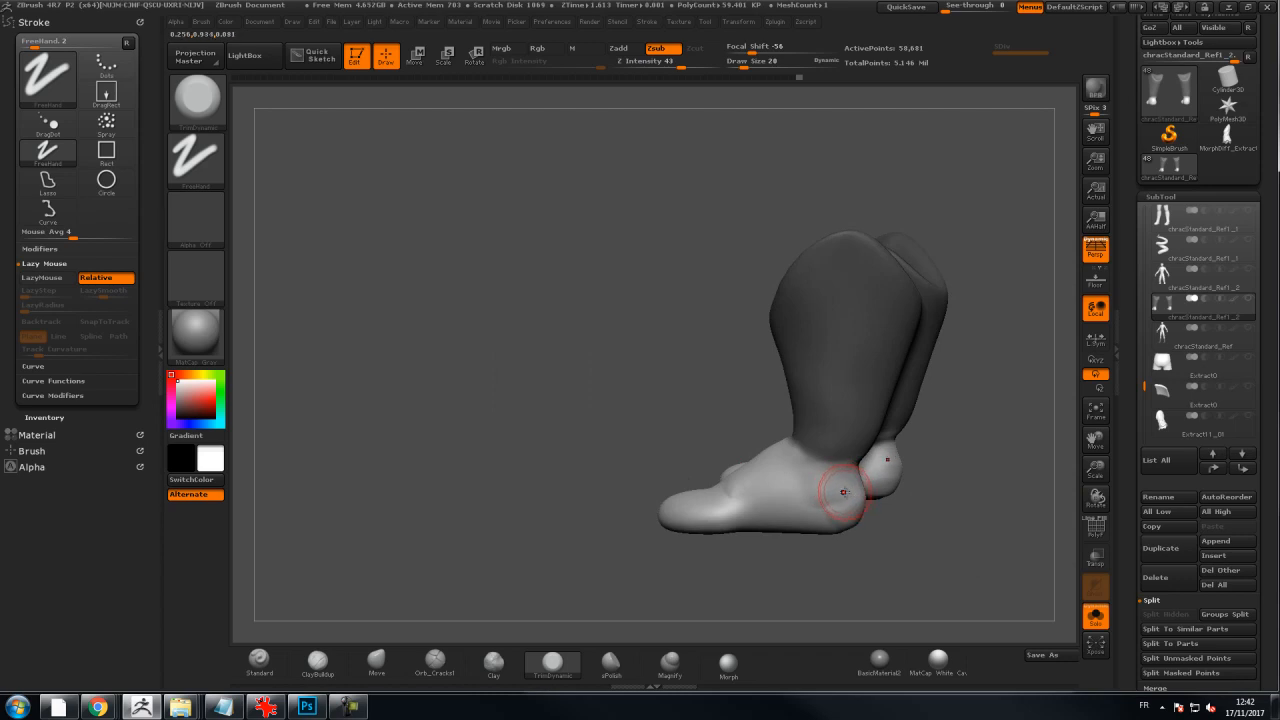
Adjust the heel silhouettes with the Move brush at draw size 47 and smooth the sides of the feet
key(b)
key(m)
key(v)
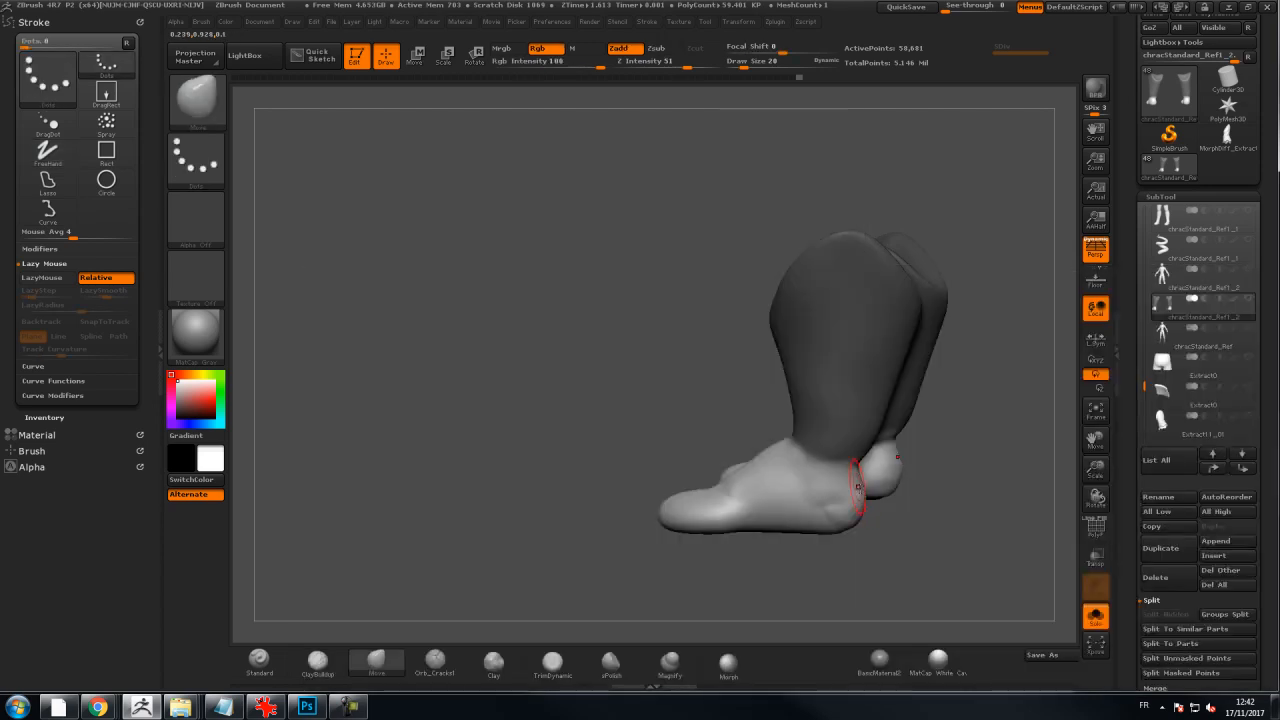
key(s)
drag(860, 486, 867, 488)
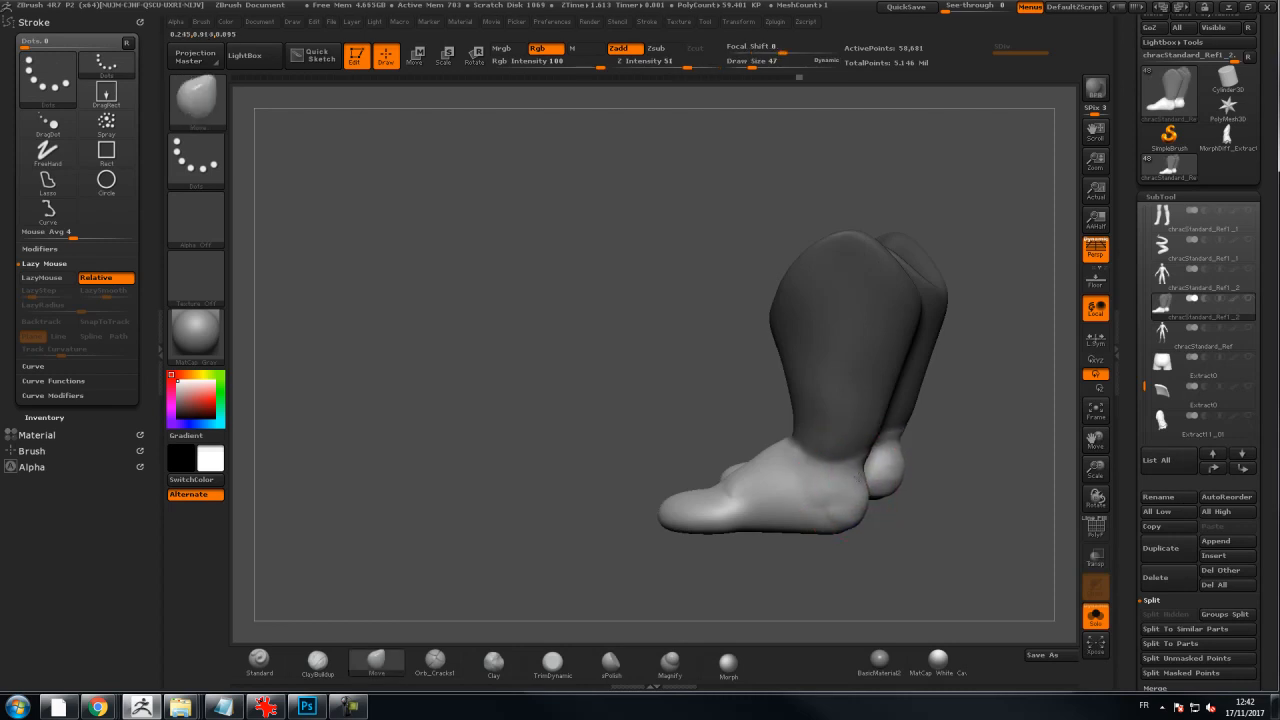
drag(905, 455, 965, 458)
shift+drag(778, 480, 758, 484)
mouse_move(829, 449)
mouse_down()
mouse_move(864, 448)
mouse_move(852, 449)
mouse_up()
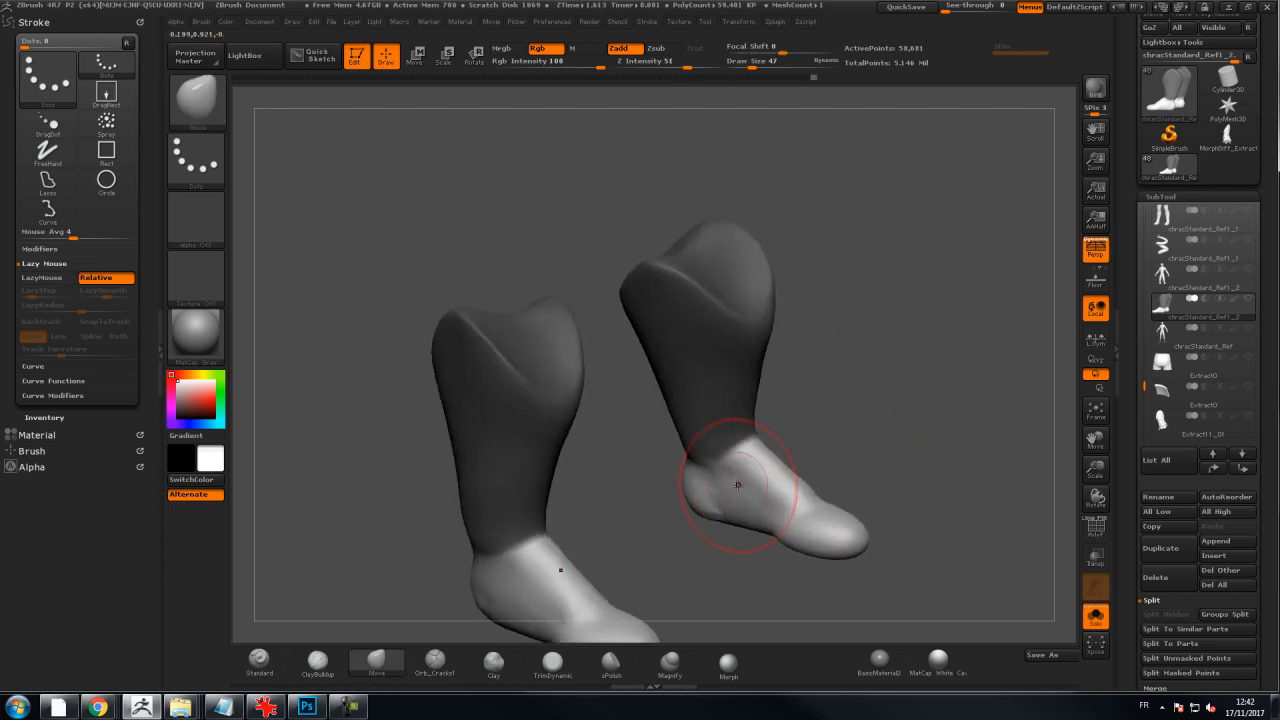
Smooth the creases on the inner sides of the heels at draw size 17
key(s)
click(738, 486)
shift+drag(734, 488, 710, 488)
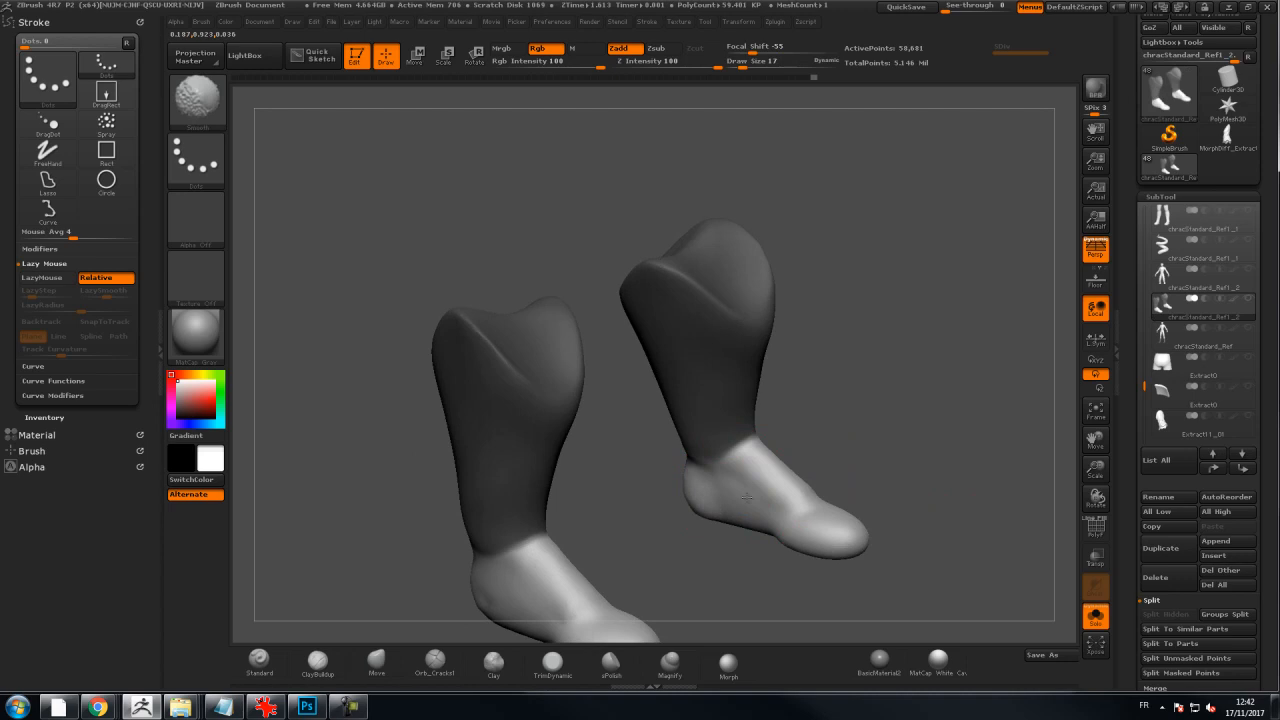
mouse_move(882, 457)
mouse_down()
mouse_move(836, 457)
mouse_move(857, 470)
mouse_up()
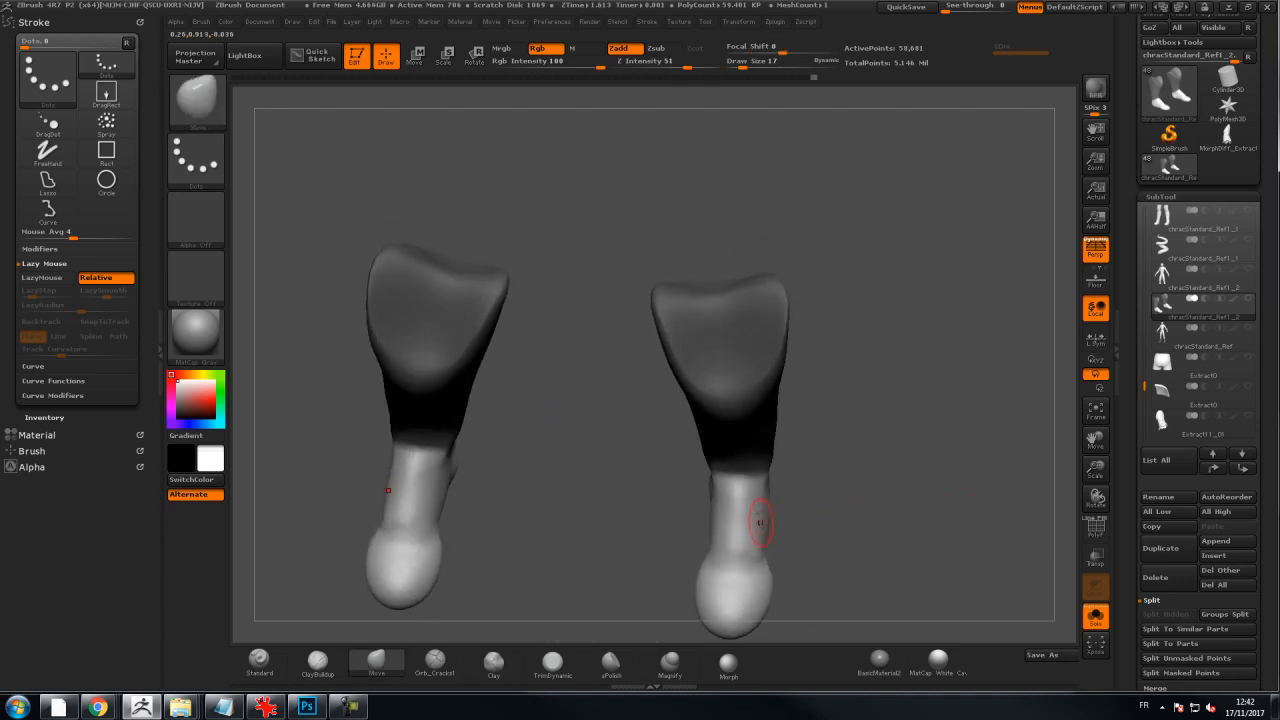
Reshape the side contours of the feet and toes from the front with the Move brush at draw size 32
key(b)
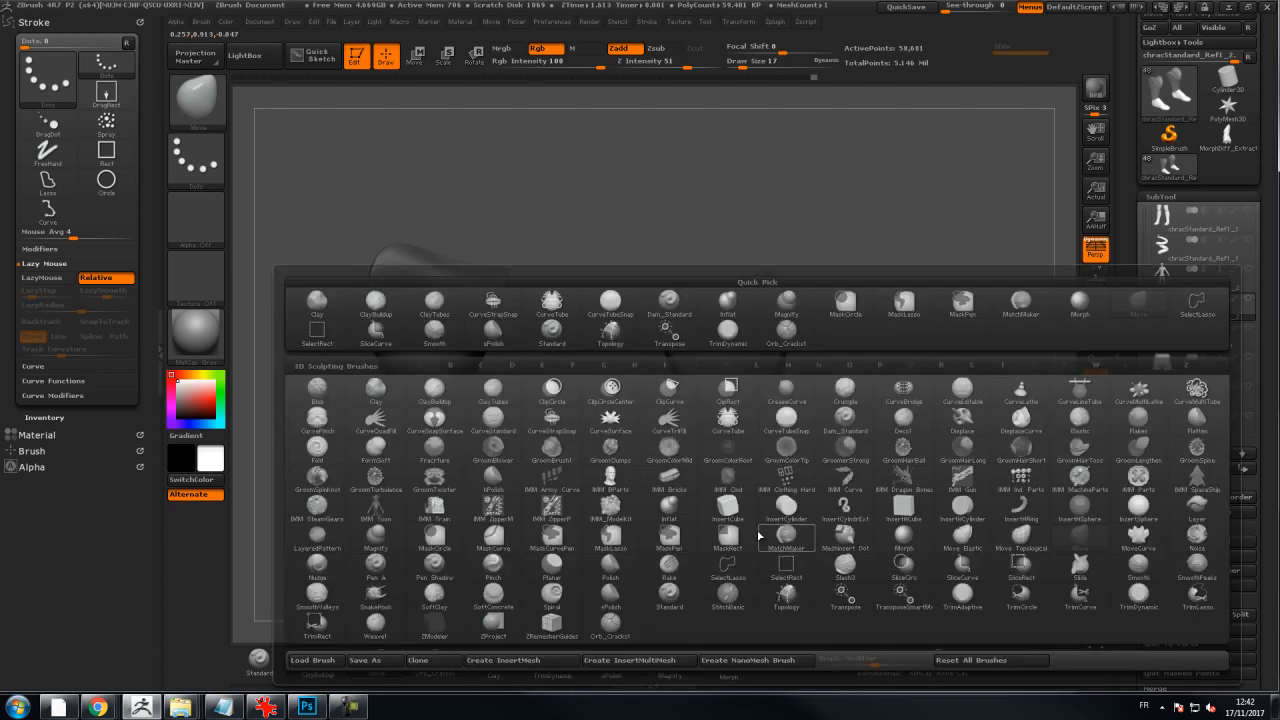
key(m)
key(v)
key(s)
mouse_move(759, 538)
mouse_down()
mouse_move(800, 528)
mouse_move(801, 502)
mouse_move(766, 502)
mouse_move(746, 539)
mouse_up()
key(s)
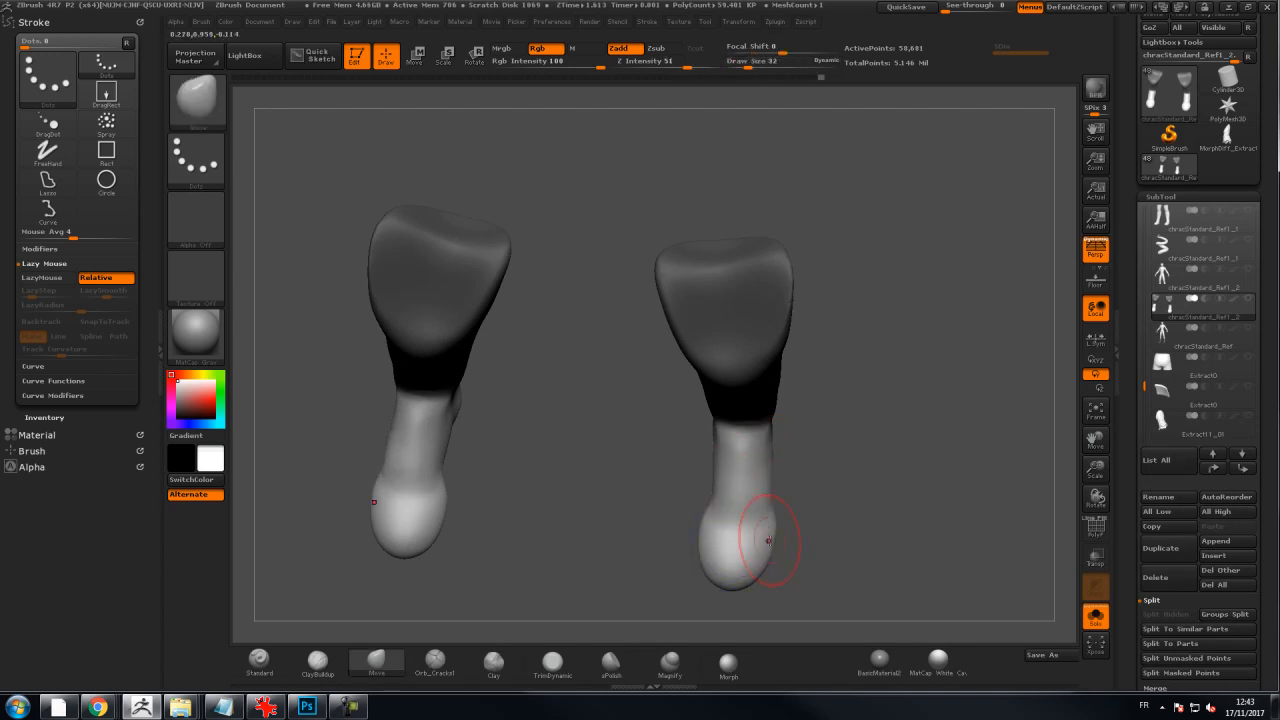
drag(847, 485, 891, 420)
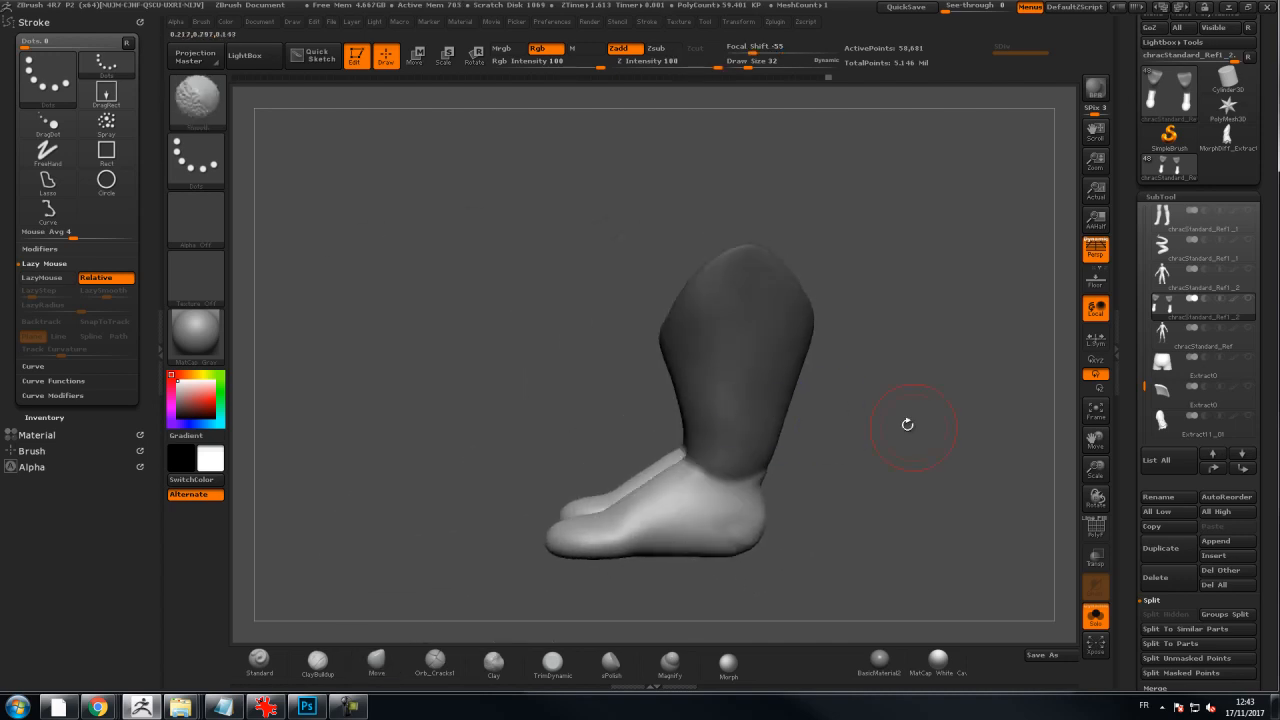
Turn off perspective and refine the back of the heels in side view with smoothing and the Move brush
click(1104, 253)
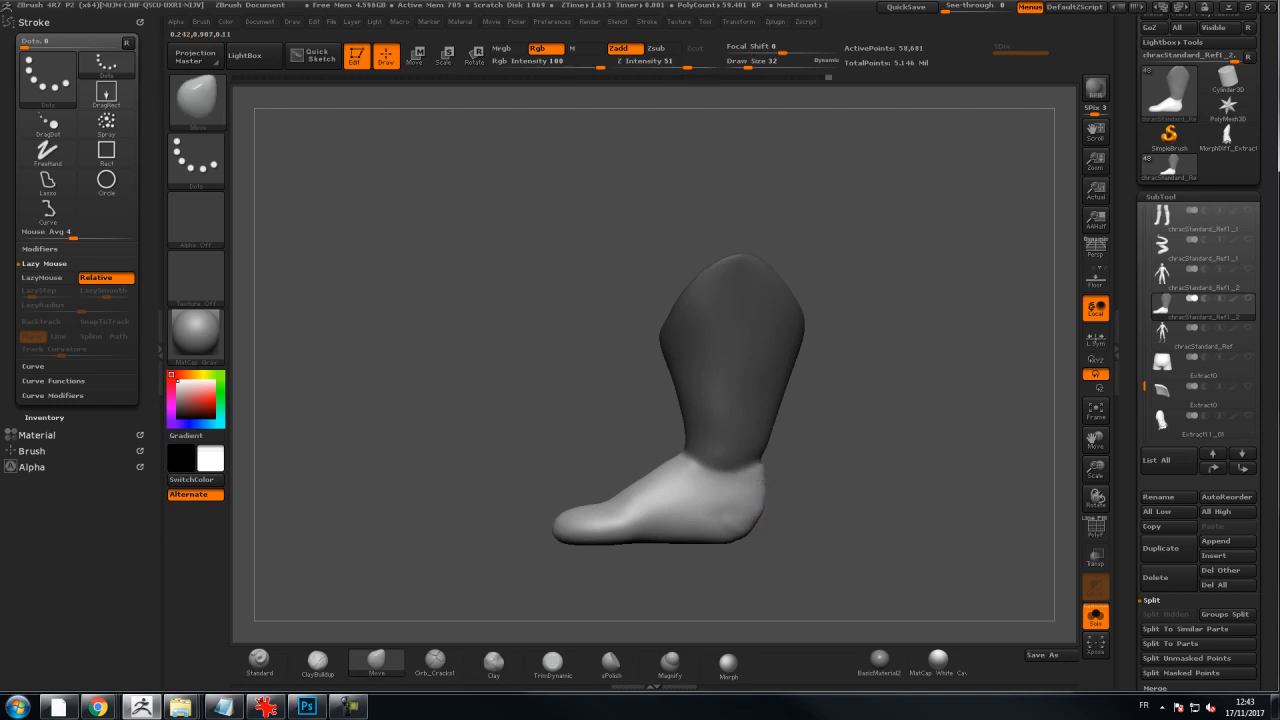
shift+drag(765, 481, 762, 469)
mouse_move(868, 474)
mouse_down()
mouse_move(782, 476)
mouse_move(804, 497)
mouse_move(806, 477)
mouse_move(850, 477)
mouse_move(727, 479)
mouse_move(745, 505)
mouse_up()
mouse_move(829, 457)
mouse_down()
mouse_move(933, 494)
mouse_move(858, 550)
mouse_move(850, 465)
mouse_up()
alt+drag(752, 412, 526, 280)
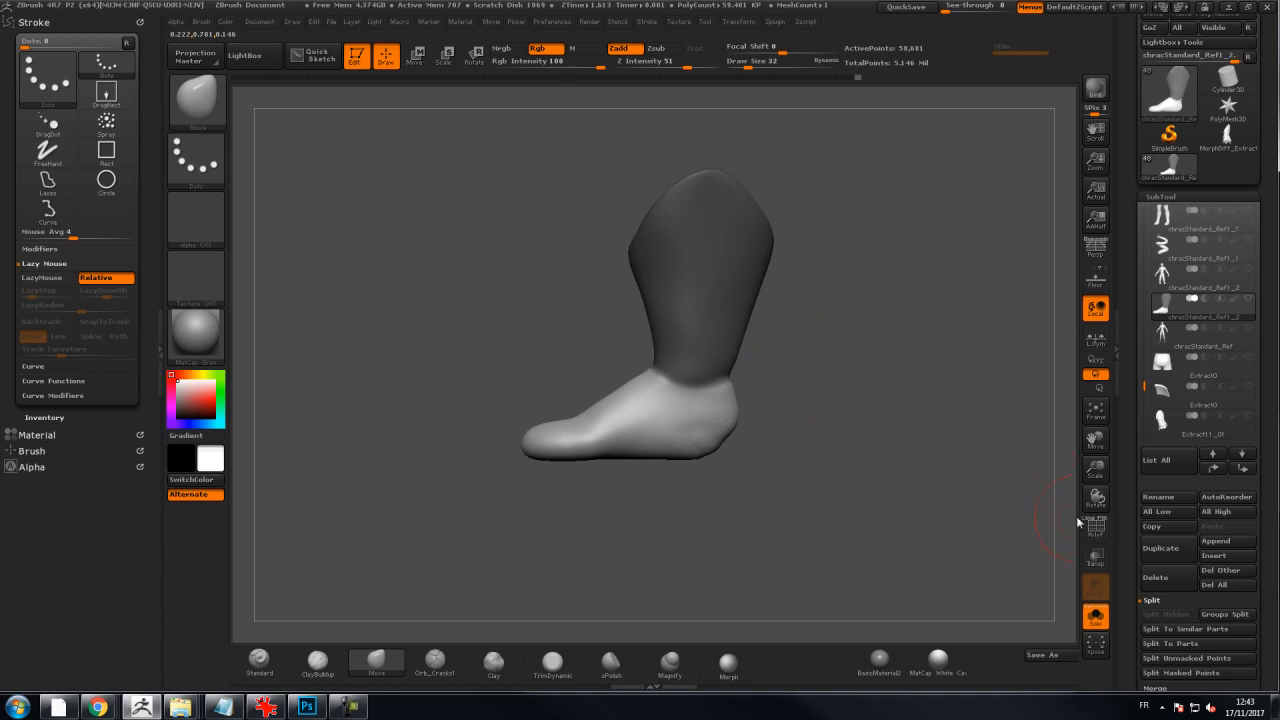
Clear the mask and, with the polyframe shown, merge both boots into a single polygroup
ctrl+drag(866, 444, 874, 448)
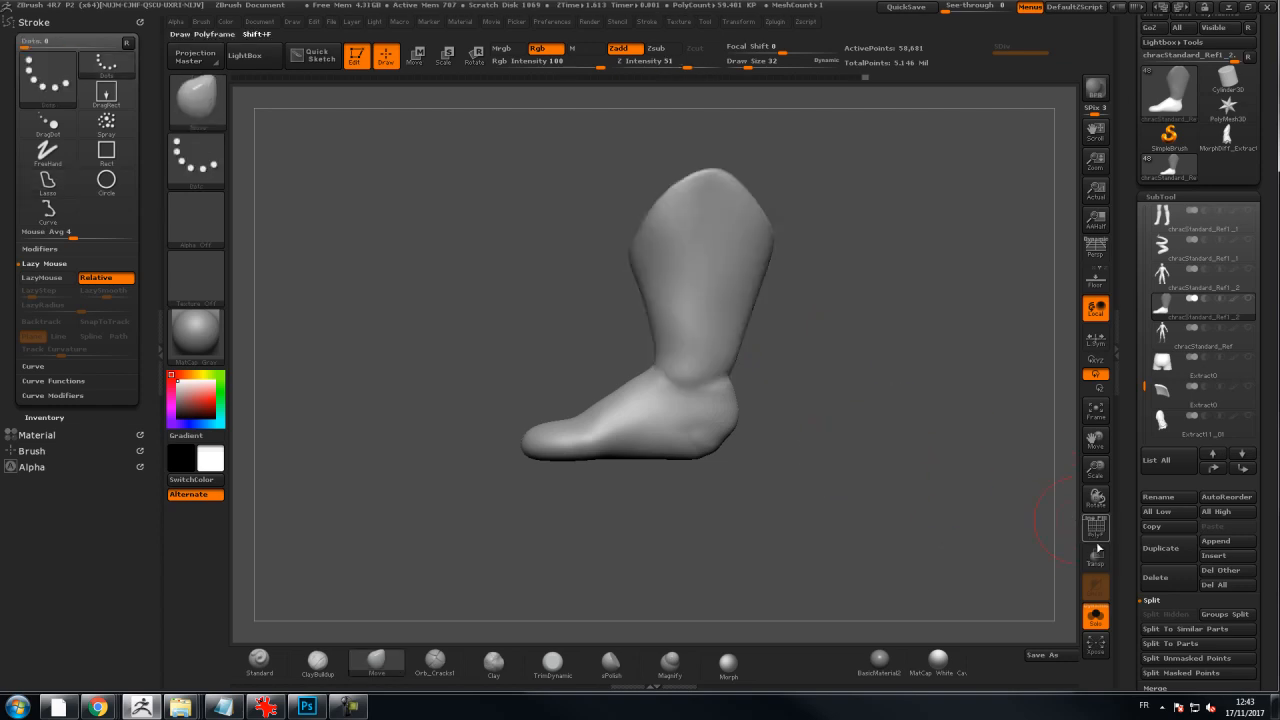
click(1099, 532)
drag(957, 490, 976, 450)
drag(1128, 479, 1152, 211)
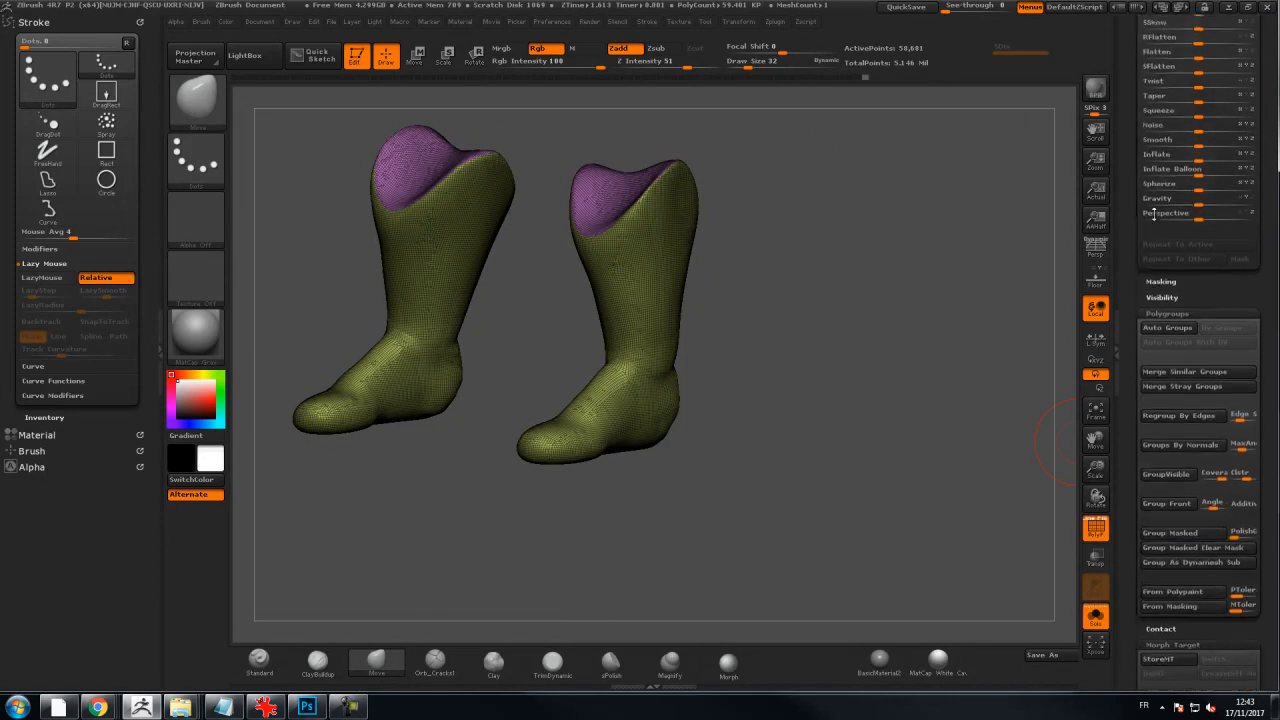
click(1168, 328)
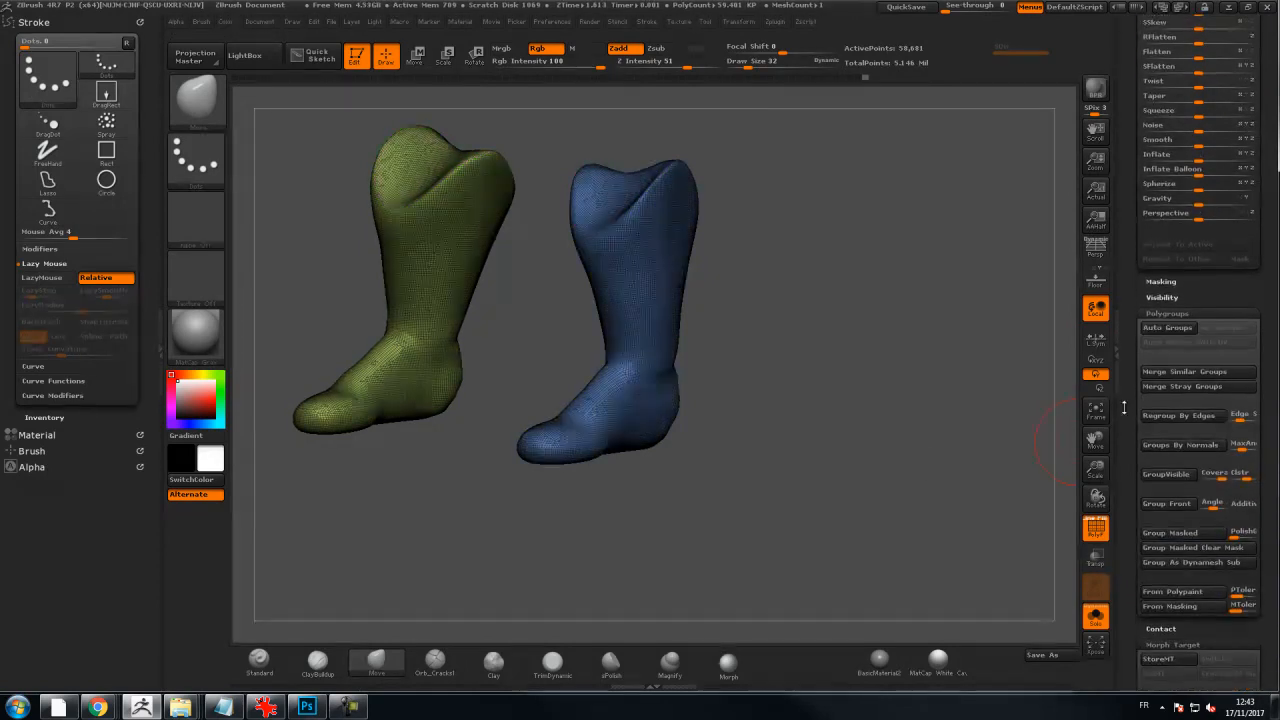
click(1170, 477)
drag(907, 403, 886, 377)
scroll(1130, 347, up, 10)
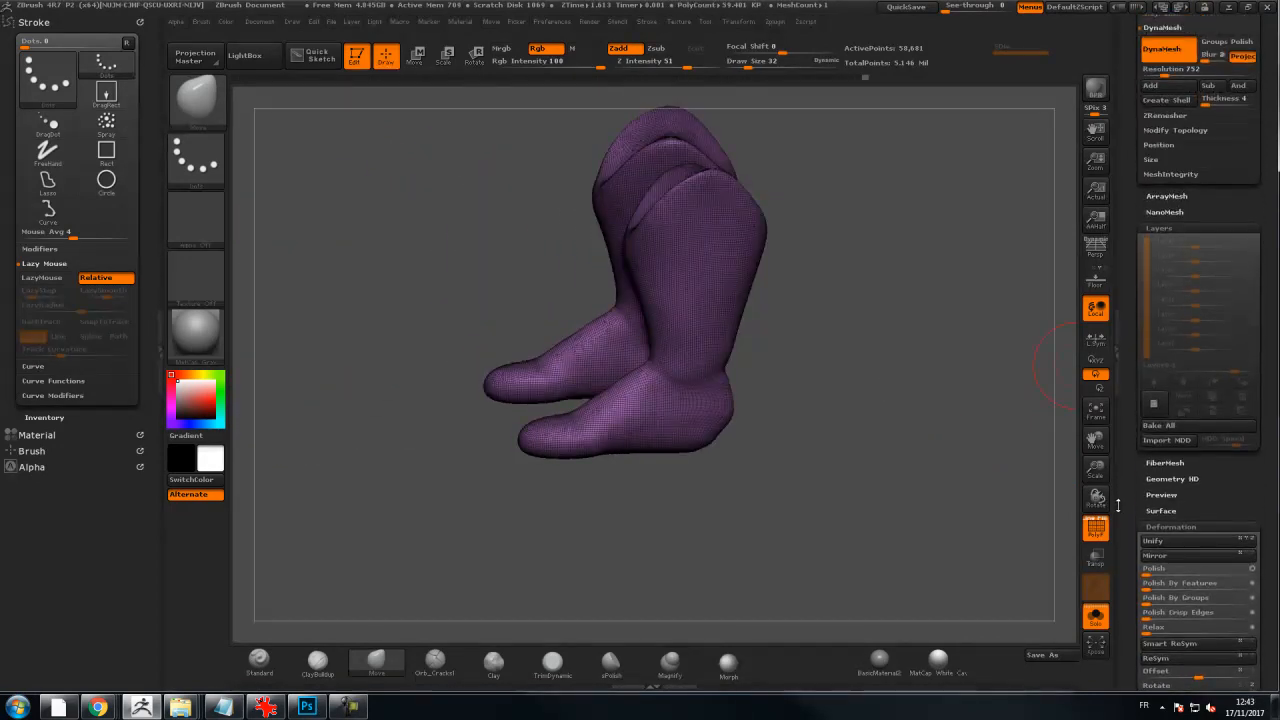
Align the boots to an exact side view and choose the ClipCurve brush
drag(937, 366, 949, 331)
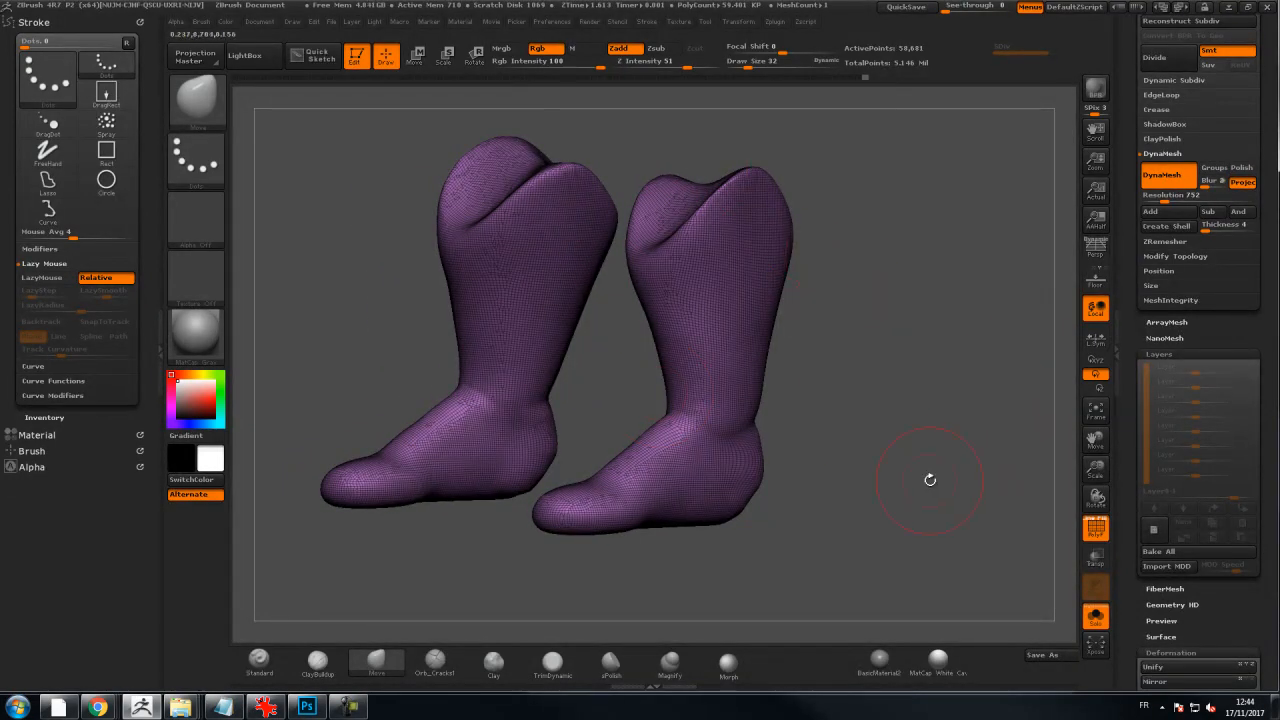
shift+drag(937, 366, 929, 366)
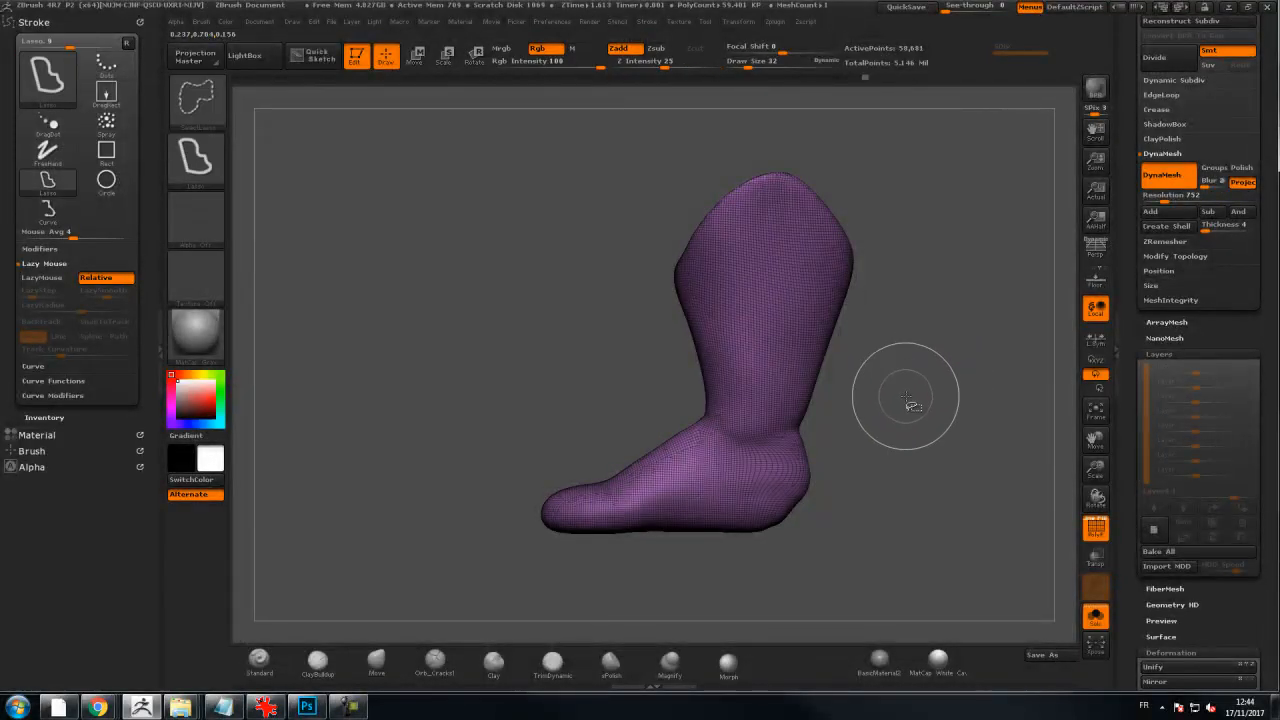
click(197, 100)
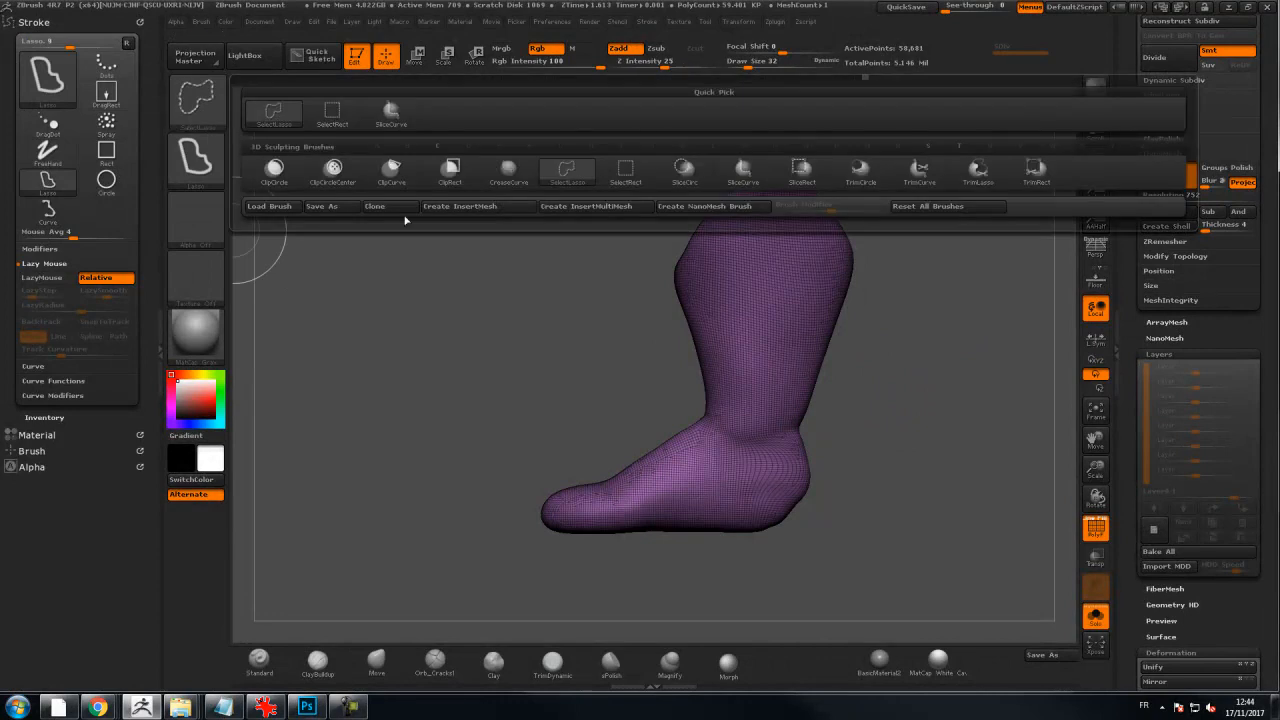
click(205, 100)
ctrl+shift+click(398, 177)
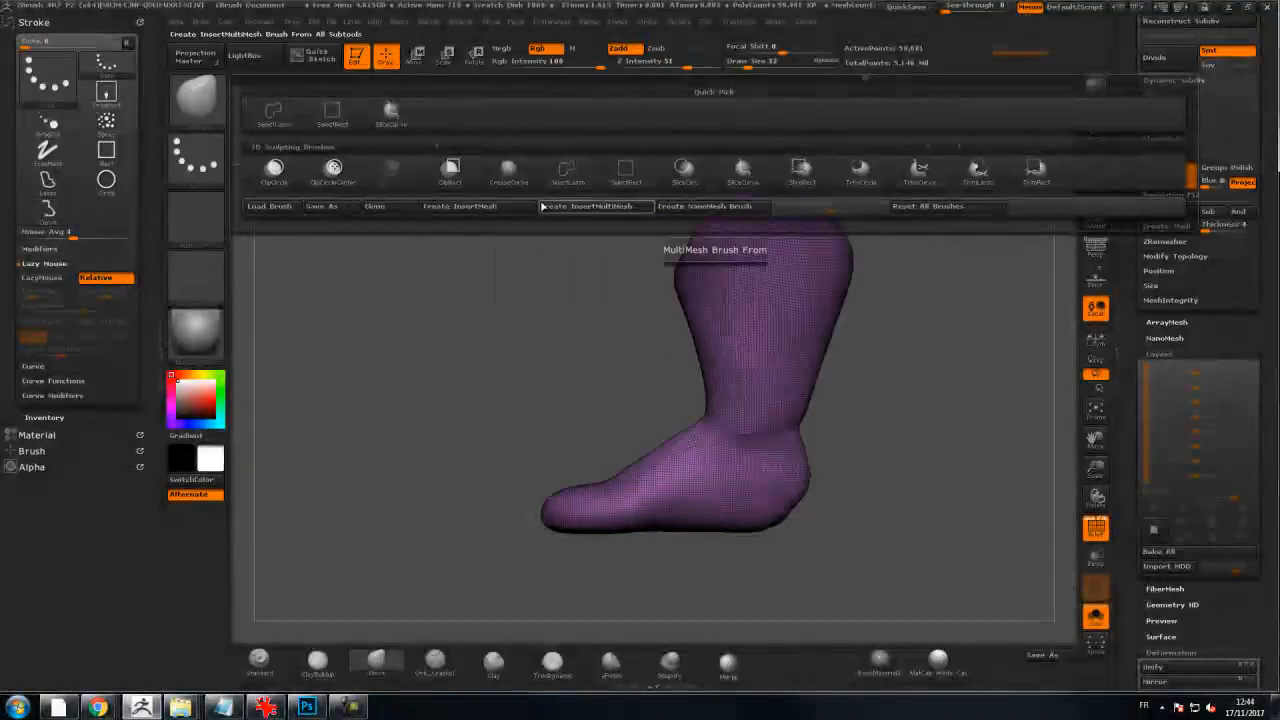
Try to clip the underside of the feet along a curved sole line from heel to toe with ClipCurve
mouse_move(980, 492)
ctrl+shift+mouse_down()
mouse_move(688, 491)
mouse_move(629, 541)
mouse_move(606, 534)
mouse_move(536, 450)
mouse_move(643, 529)
mouse_move(699, 513)
mouse_move(682, 515)
ctrl+shift+mouse_up()
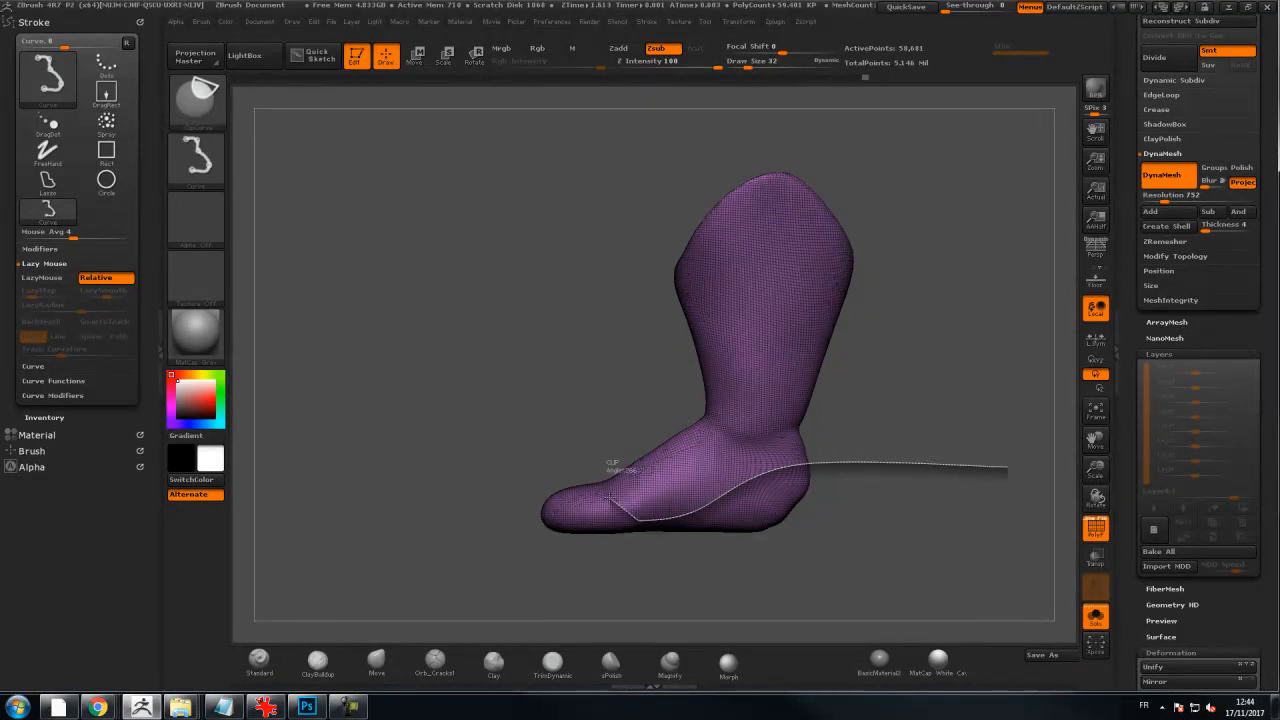
mouse_move(586, 505)
ctrl+shift+mouse_down()
mouse_move(499, 549)
mouse_move(494, 571)
mouse_move(494, 526)
mouse_move(510, 556)
ctrl+shift+mouse_up()
mouse_move(433, 517)
mouse_down()
mouse_move(561, 458)
mouse_move(686, 506)
mouse_up()
key(ctrl+z)
shift+drag(950, 378, 929, 371)
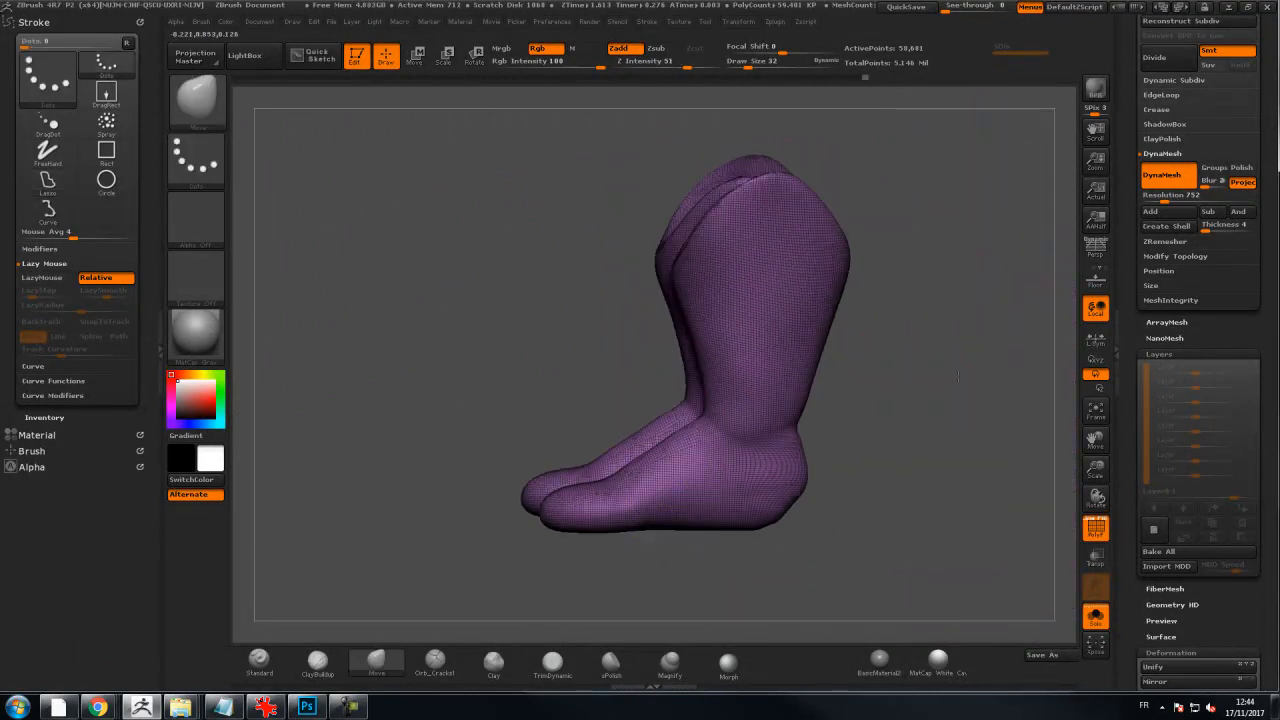
Try a straight ClipCurve cut across the boots just above the ankles, inspect the result and undo it
mouse_move(935, 432)
ctrl+shift+mouse_down()
mouse_move(537, 395)
mouse_move(1057, 446)
mouse_move(829, 409)
mouse_move(940, 428)
ctrl+shift+mouse_up()
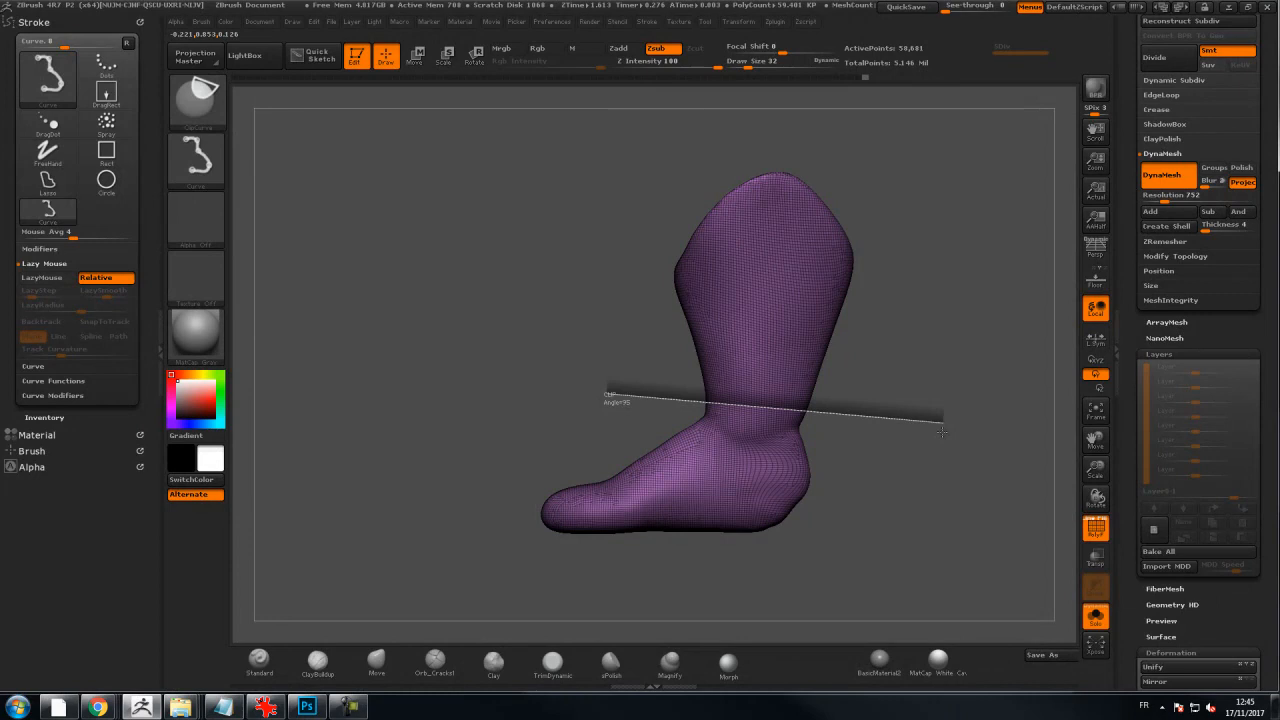
ctrl+shift+drag(940, 430, 942, 432)
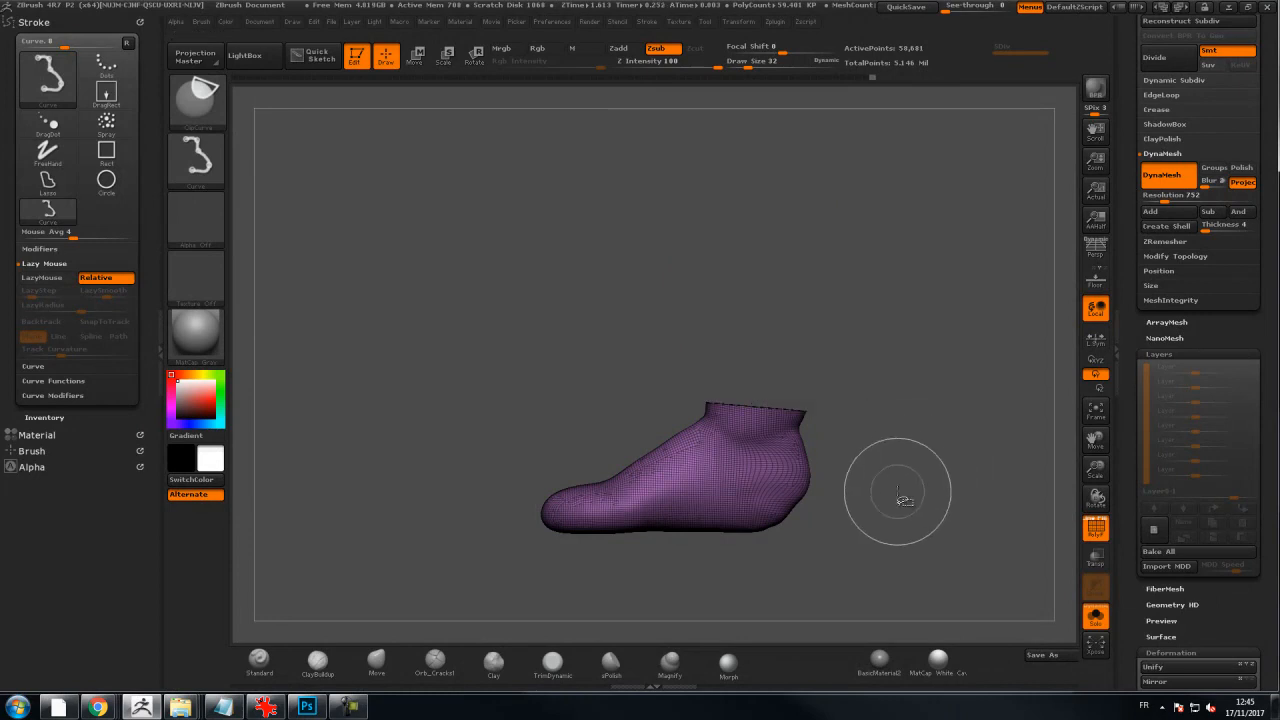
mouse_move(903, 520)
mouse_down()
mouse_move(915, 492)
mouse_move(907, 537)
mouse_up()
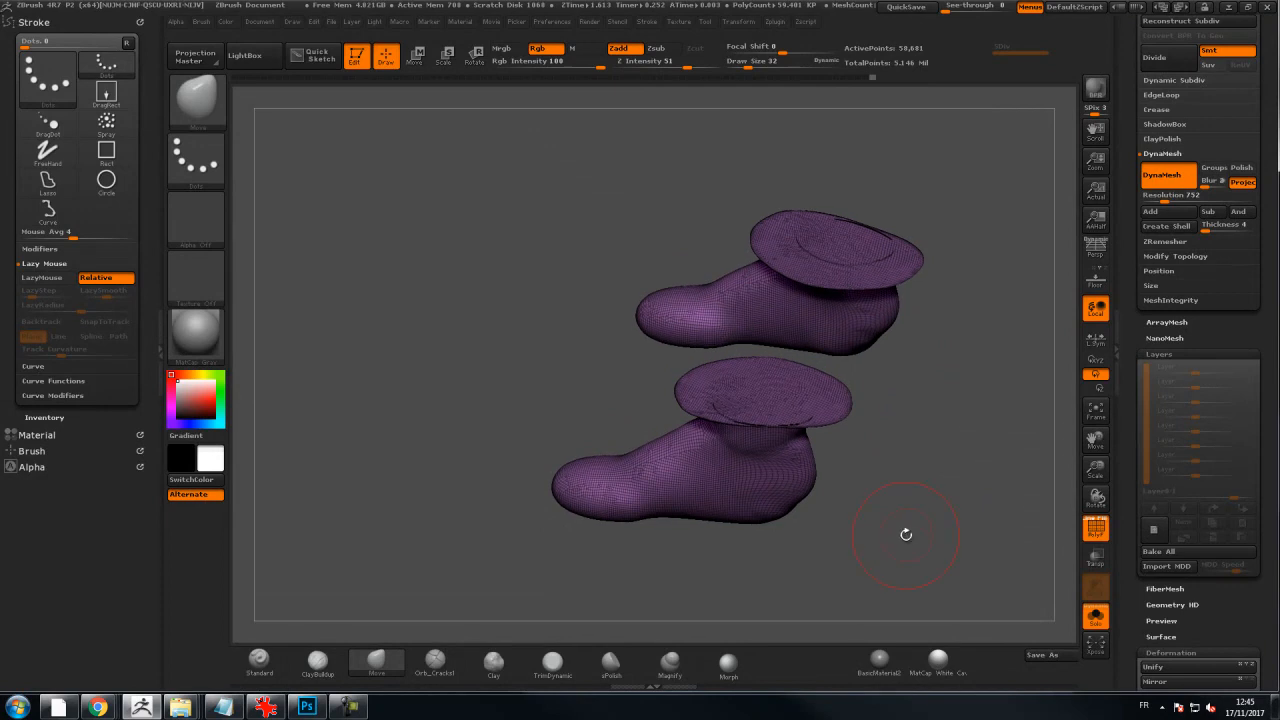
key(ctrl+z)
shift+drag(930, 498, 867, 393)
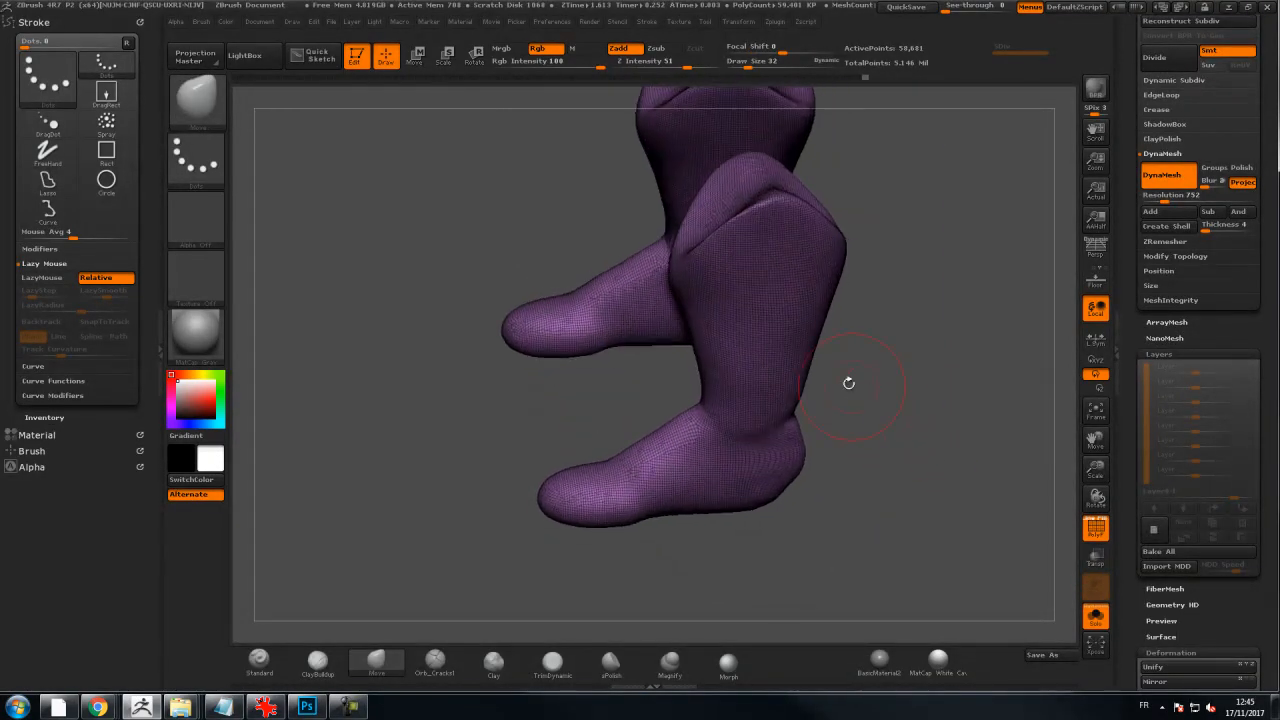
Try to trim away the underside of the feet along a curved line from heel to arch with TrimCurve, inspect it and undo it
mouse_move(665, 369)
mouse_down()
mouse_move(943, 336)
mouse_move(923, 328)
mouse_up()
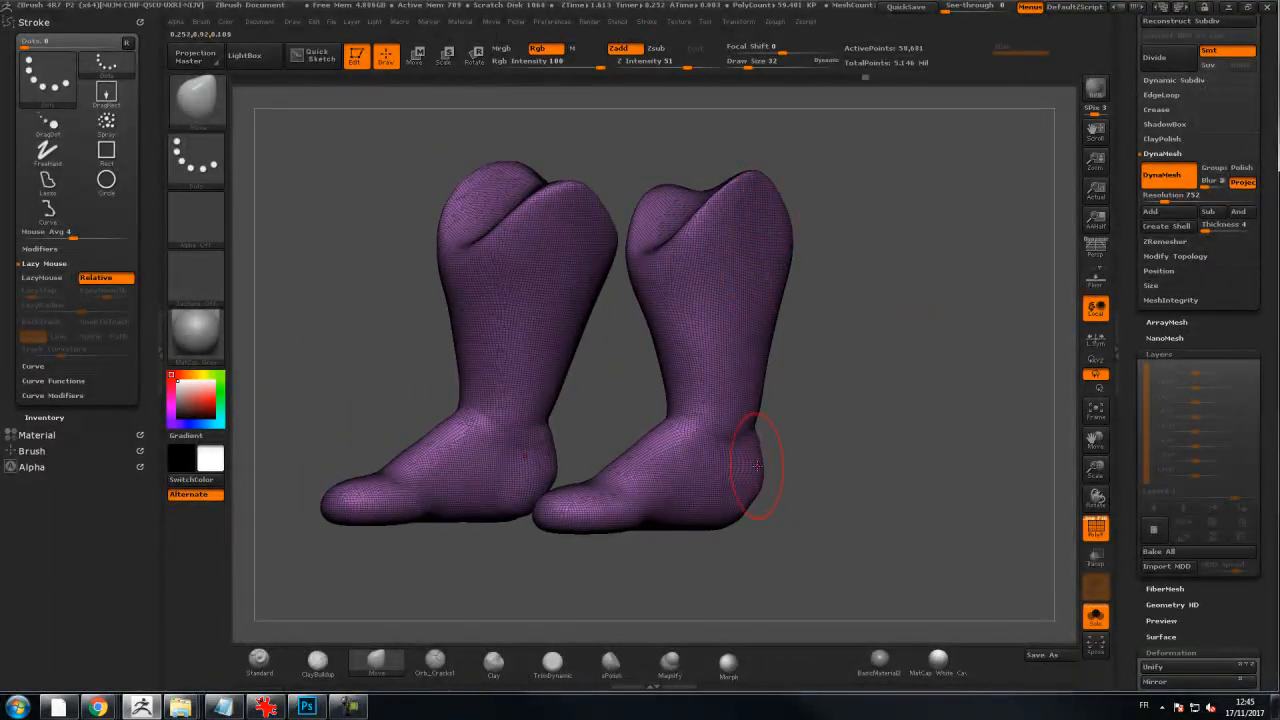
drag(905, 443, 815, 445)
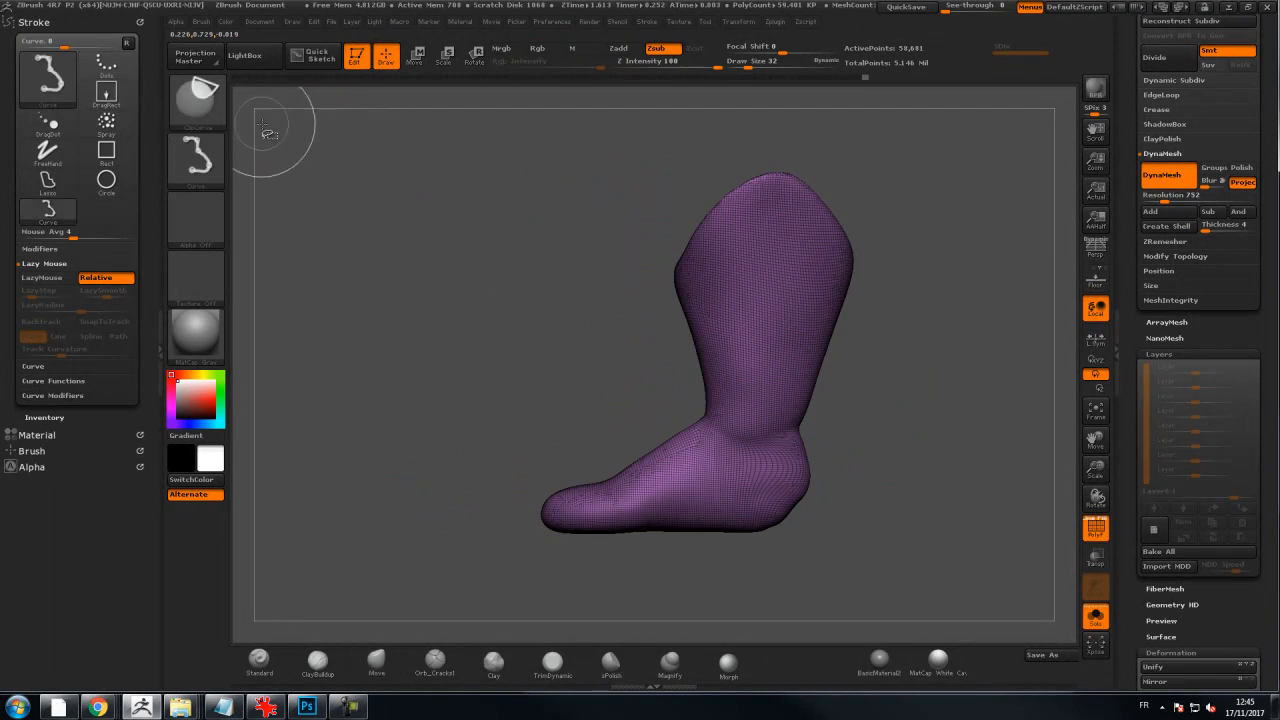
ctrl+shift+click(197, 95)
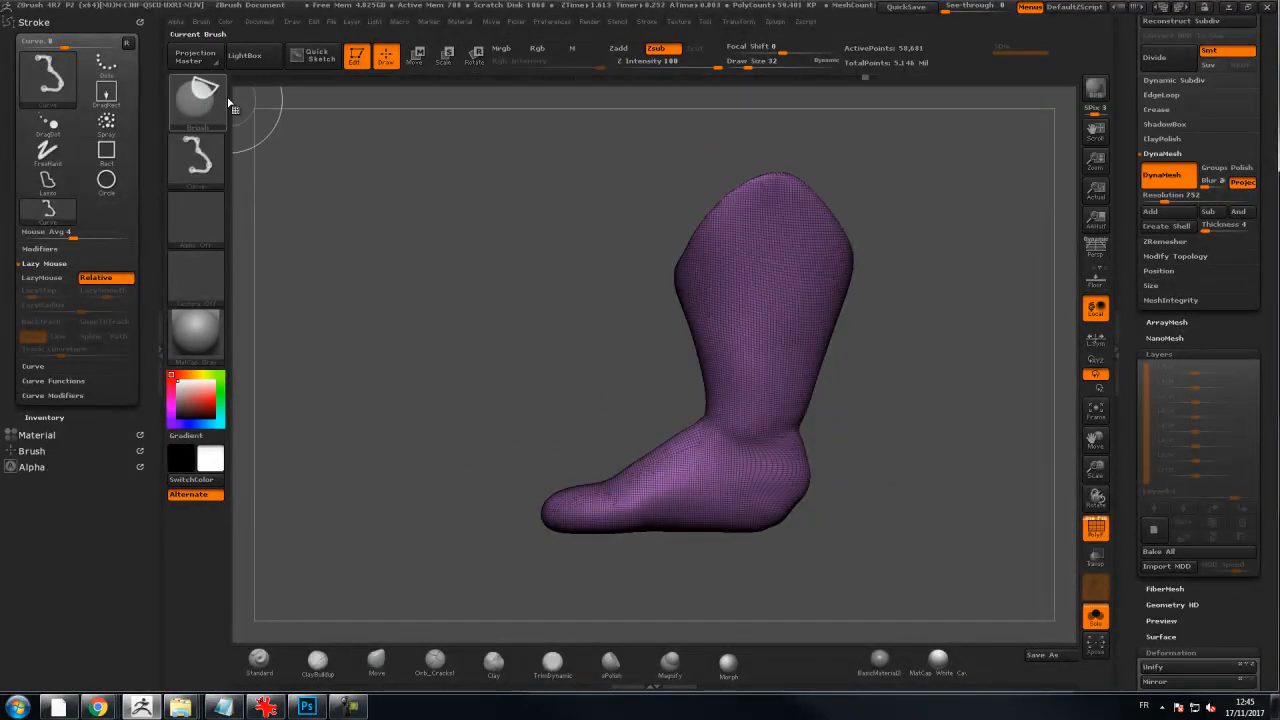
click(205, 97)
click(905, 181)
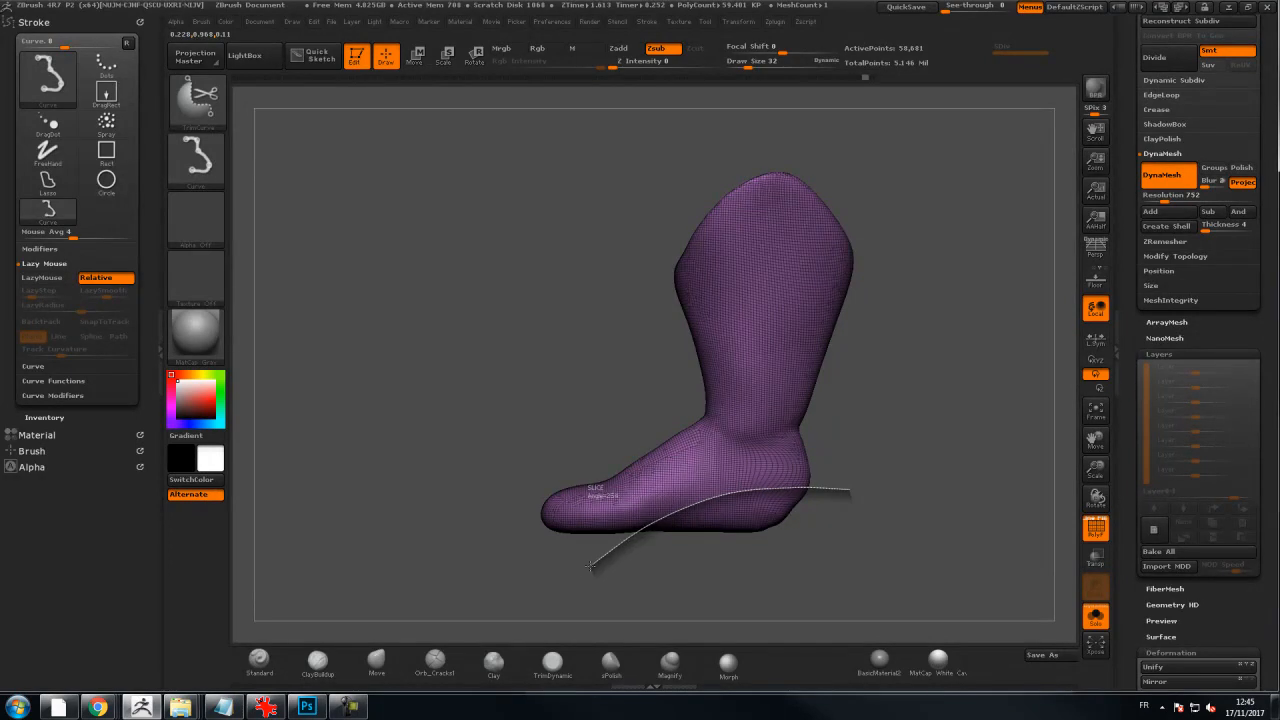
ctrl+shift+drag(590, 566, 588, 568)
mouse_move(960, 514)
mouse_down()
mouse_move(810, 463)
mouse_move(670, 513)
mouse_move(651, 449)
mouse_move(648, 464)
mouse_up()
mouse_move(574, 378)
alt+mouse_down()
mouse_move(622, 428)
mouse_move(560, 369)
mouse_move(560, 315)
mouse_move(578, 317)
mouse_move(606, 366)
mouse_move(524, 423)
mouse_move(469, 360)
alt+mouse_up()
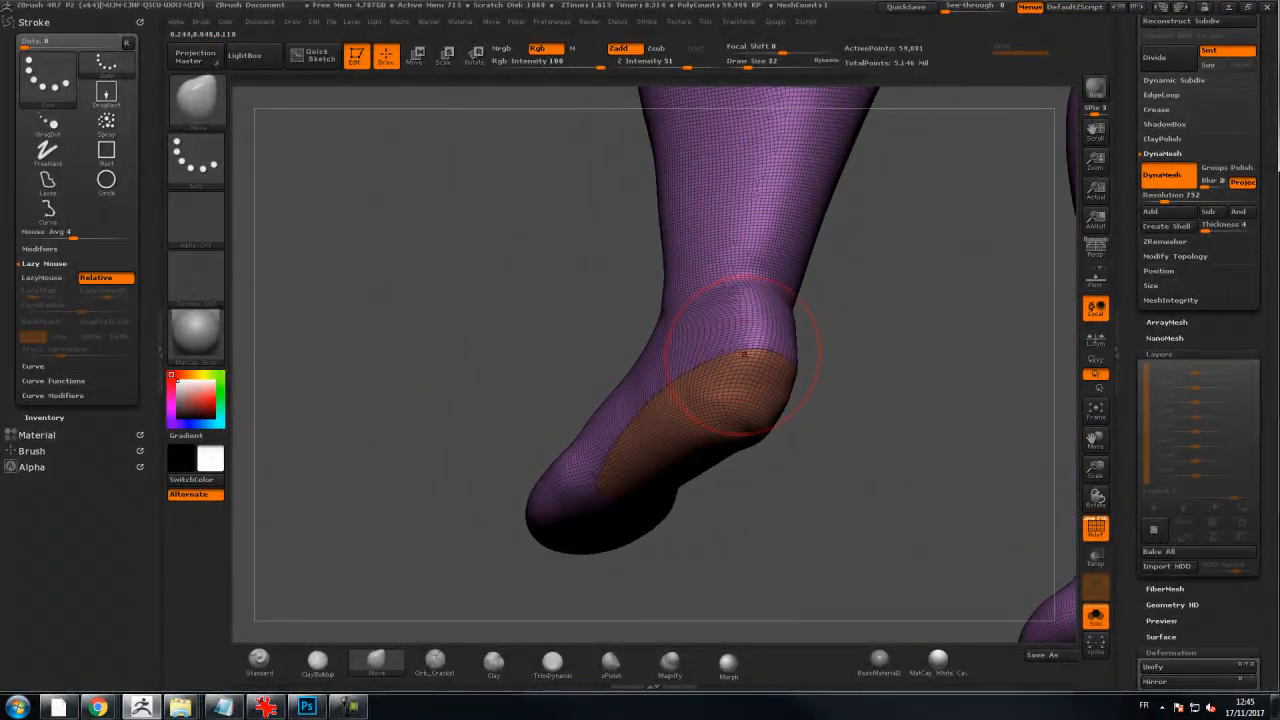
mouse_move(761, 484)
mouse_down()
mouse_move(792, 508)
mouse_move(800, 532)
mouse_move(788, 540)
mouse_up()
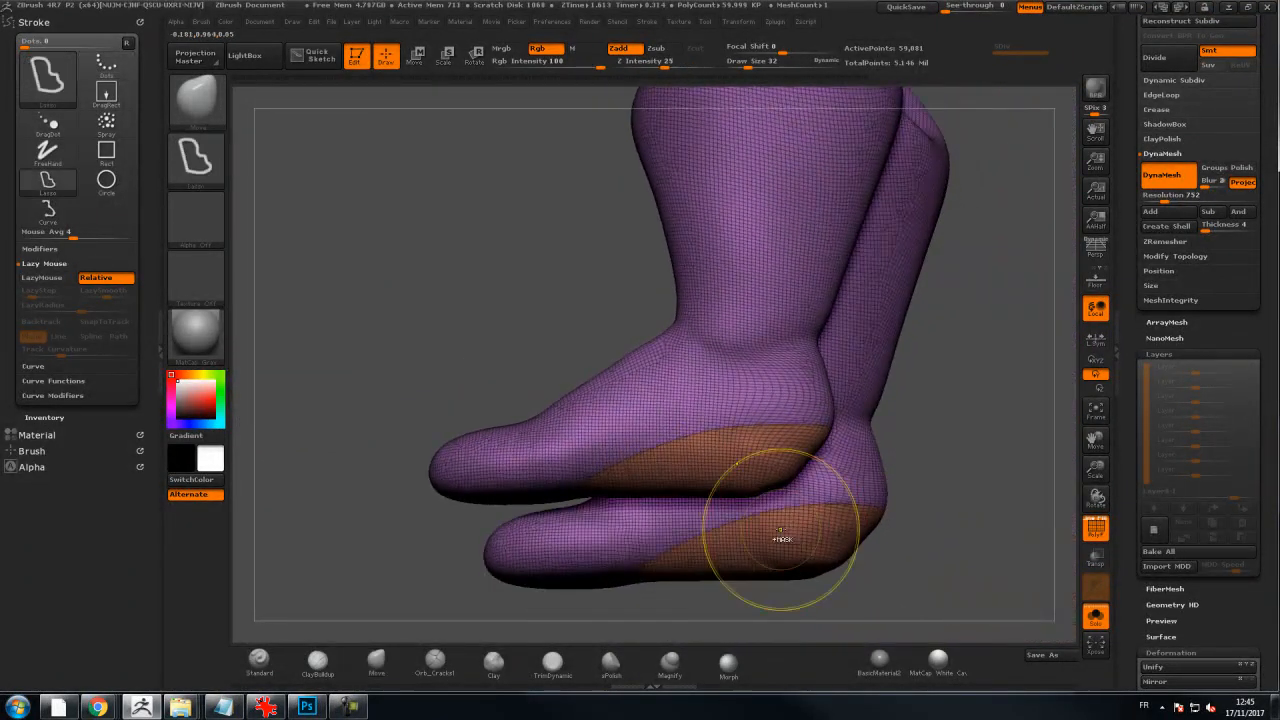
key(ctrl+w)
drag(957, 431, 917, 411)
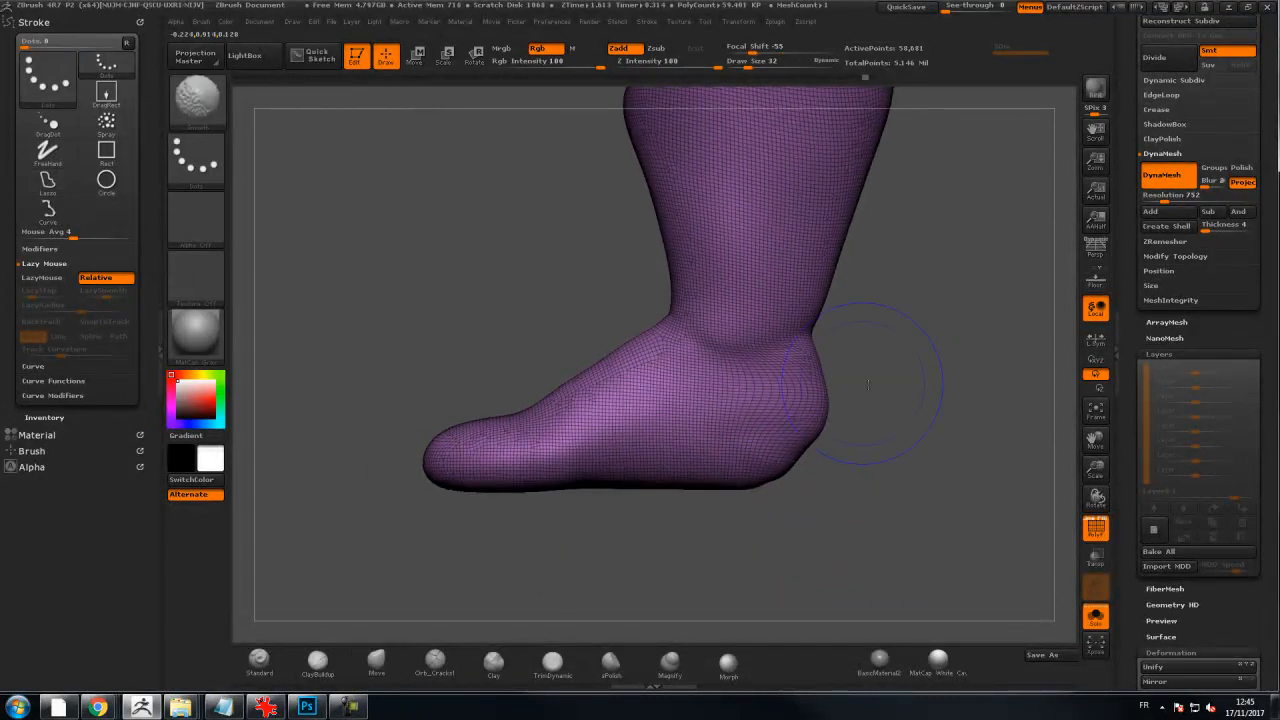
Slice the underside of both feet into a separate polygroup along a curved heel-to-arch line with SliceCurve, and inspect it from below
key(ctrl+shift)
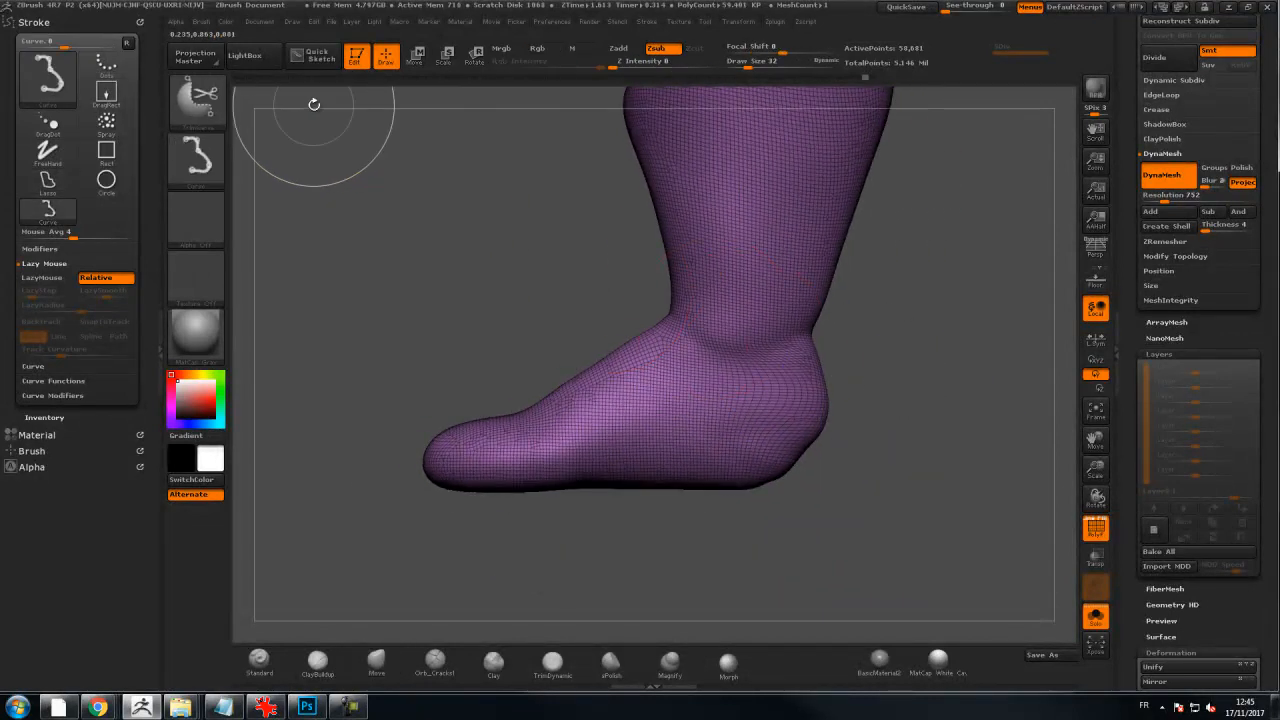
click(197, 100)
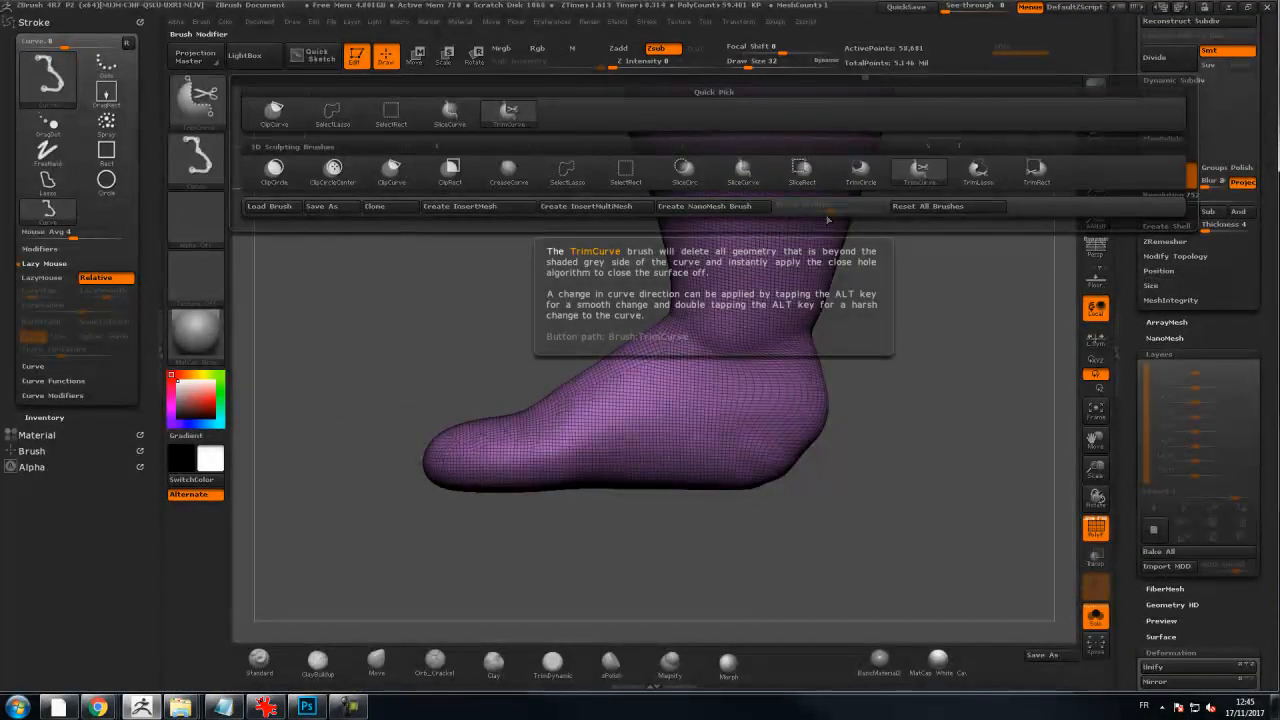
click(743, 170)
ctrl+shift+drag(882, 413, 815, 418)
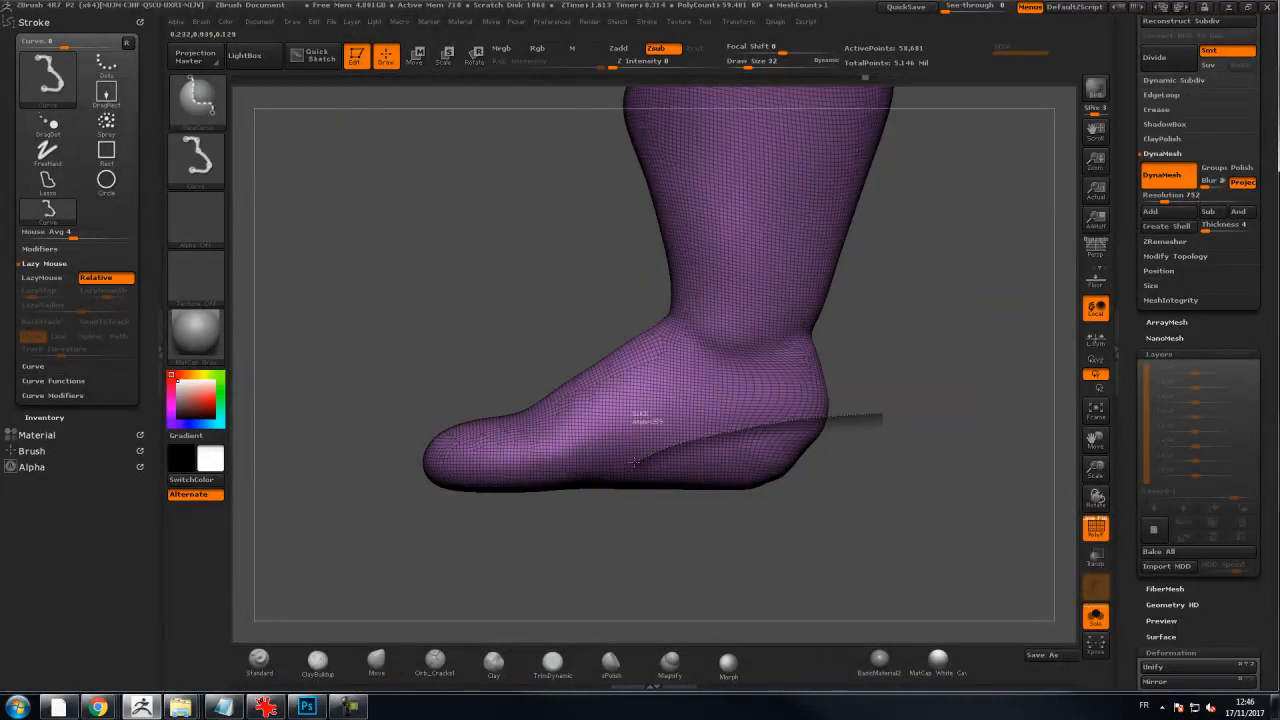
ctrl+shift+drag(610, 587, 634, 580)
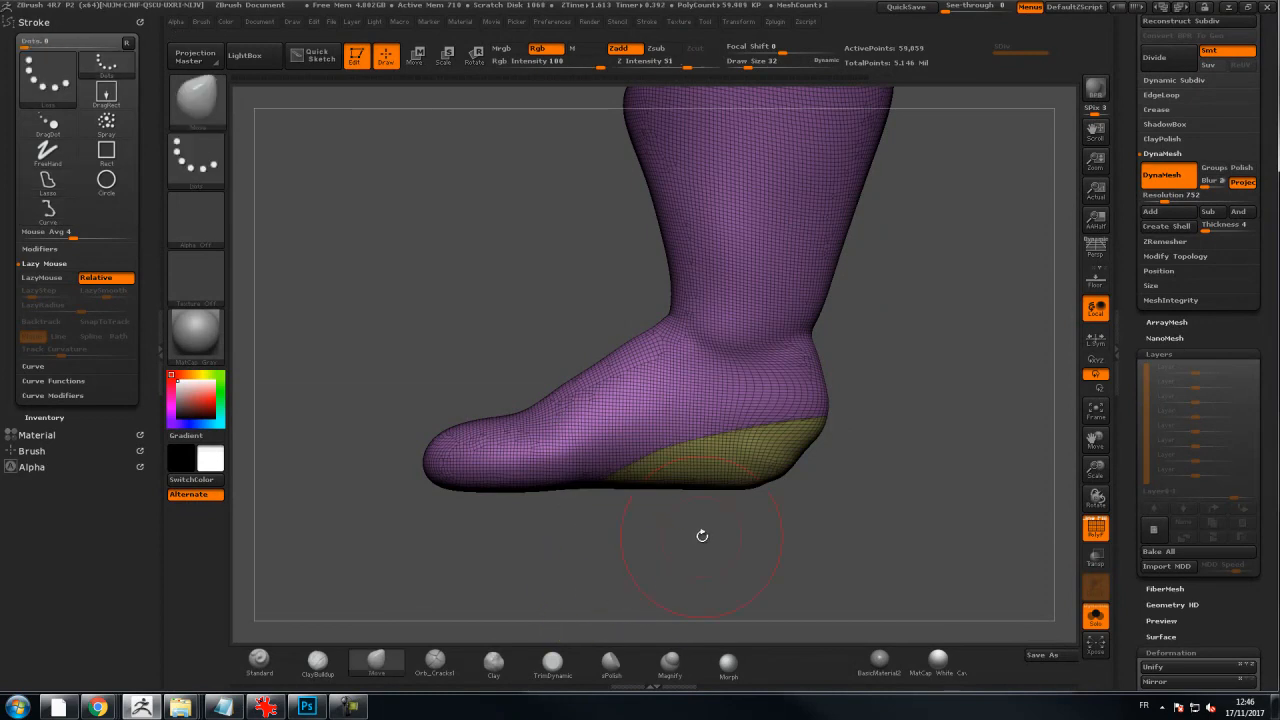
drag(839, 482, 826, 407)
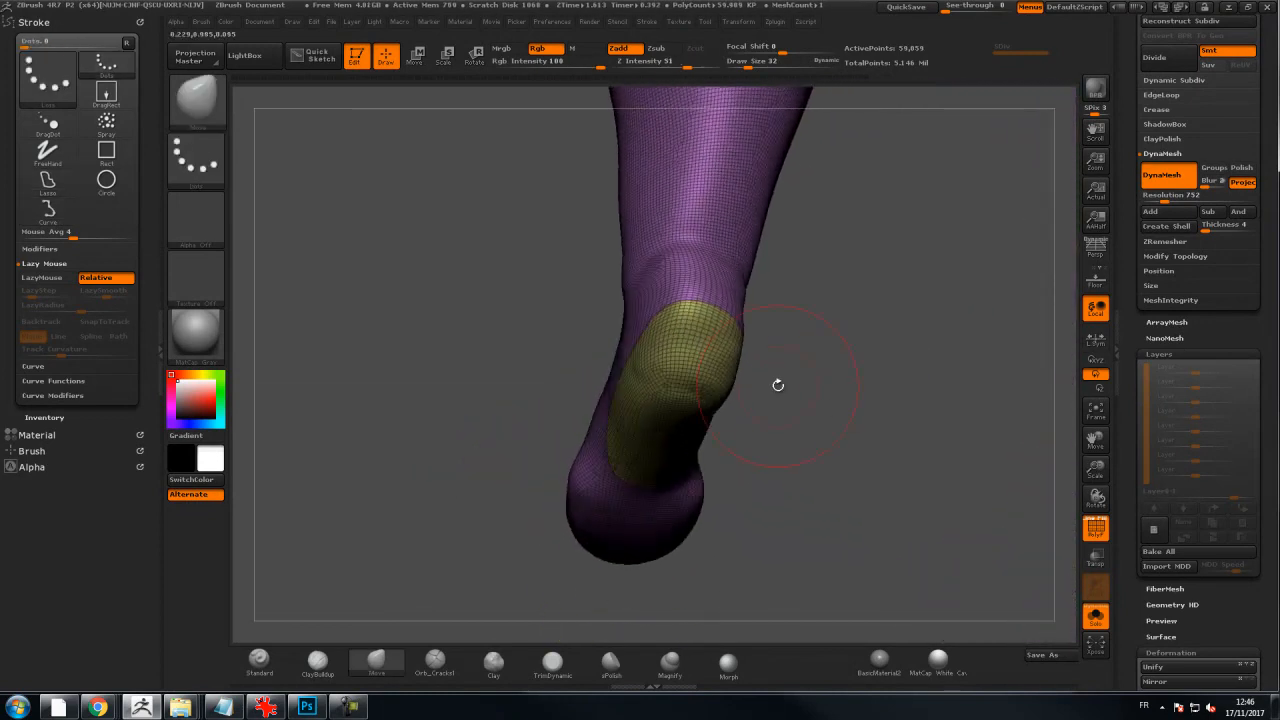
drag(880, 350, 400, 410)
drag(685, 388, 646, 383)
Switch to the SelectRect brush and isolate the main boot polygroup, hiding the sliced underside pieces
ctrl+shift+click(198, 101)
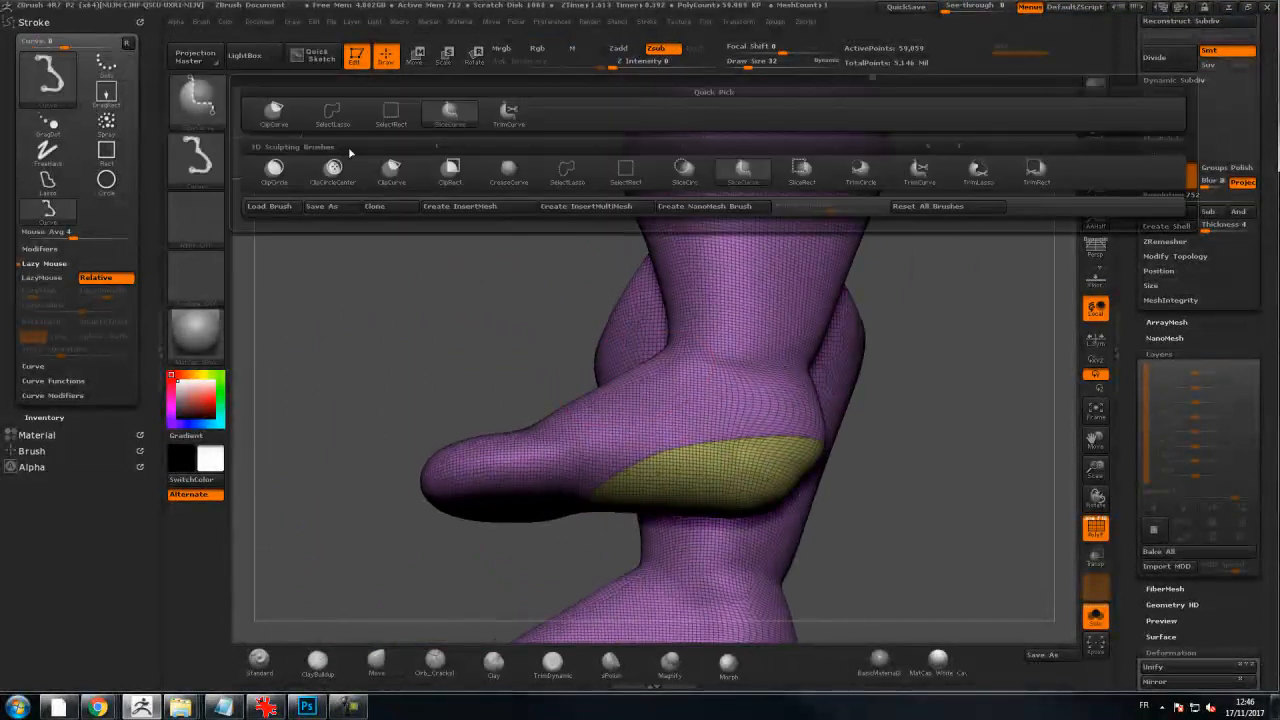
ctrl+shift+click(392, 119)
ctrl+shift+click(708, 380)
drag(957, 345, 914, 474)
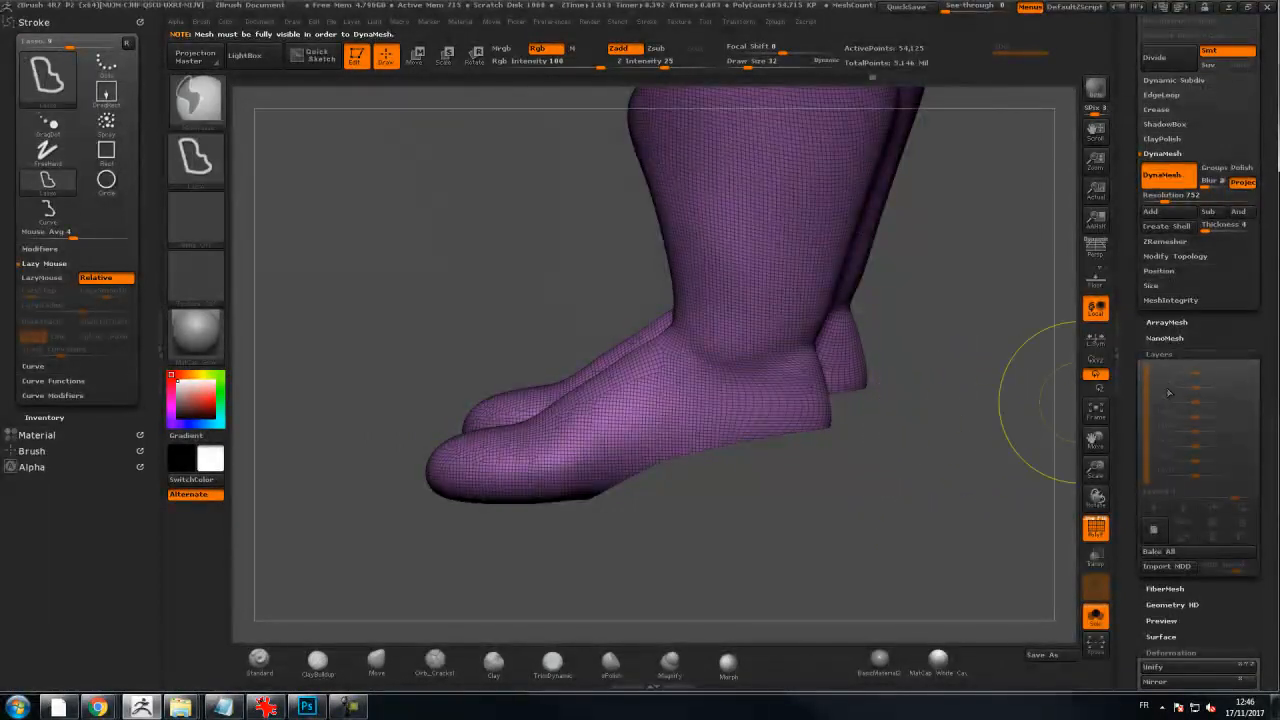
Delete the hidden underside geometry and remesh the boots with closed soles, with the polyframe turned off
mouse_move(1133, 385)
mouse_down()
mouse_move(1132, 301)
mouse_move(1129, 404)
mouse_up()
click(1180, 237)
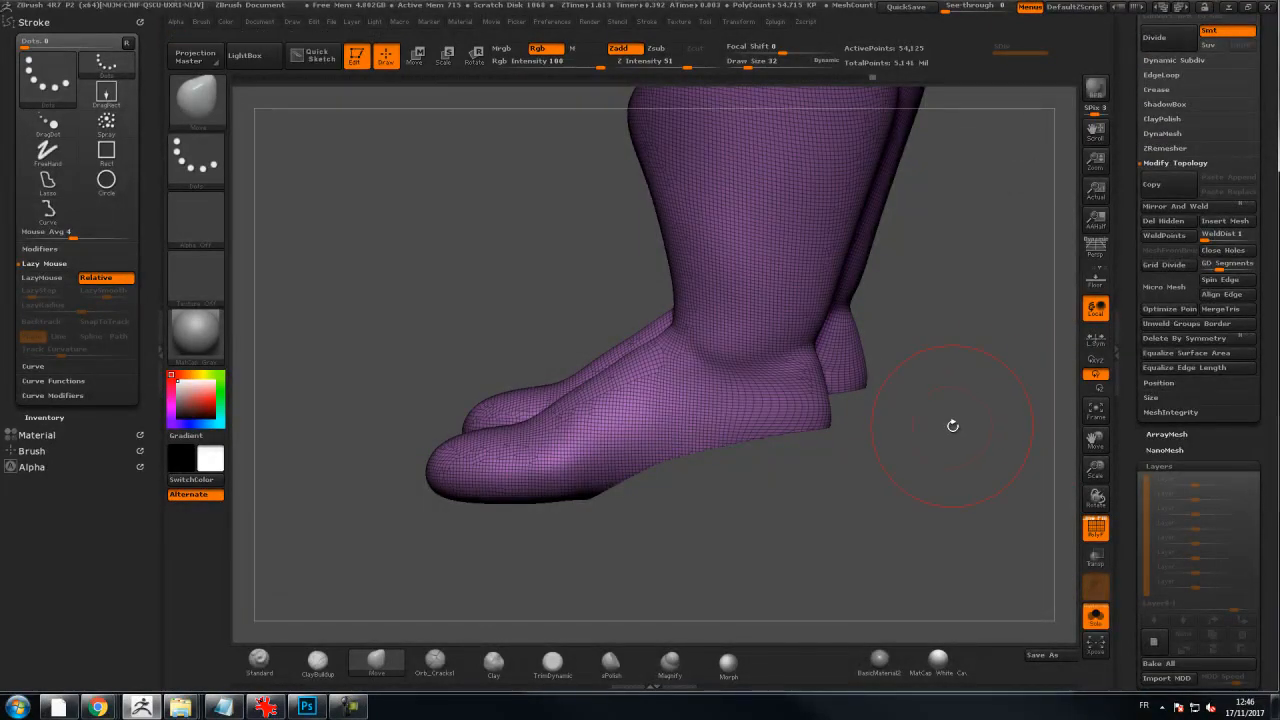
key(ctrl+shift)
mouse_move(912, 504)
mouse_down()
mouse_move(960, 540)
mouse_move(975, 480)
mouse_move(945, 450)
mouse_move(950, 470)
mouse_move(932, 427)
mouse_move(991, 482)
mouse_move(975, 470)
mouse_move(965, 400)
mouse_move(1010, 380)
mouse_move(885, 362)
mouse_move(800, 390)
mouse_move(641, 393)
mouse_move(801, 336)
mouse_up()
click(1096, 527)
mouse_move(897, 327)
mouse_down()
mouse_move(950, 447)
mouse_move(789, 400)
mouse_move(720, 410)
mouse_up()
Choose the ClipCurve brush and clip both sides of the toes at an angle from above to taper them
key(ctrl+shift)
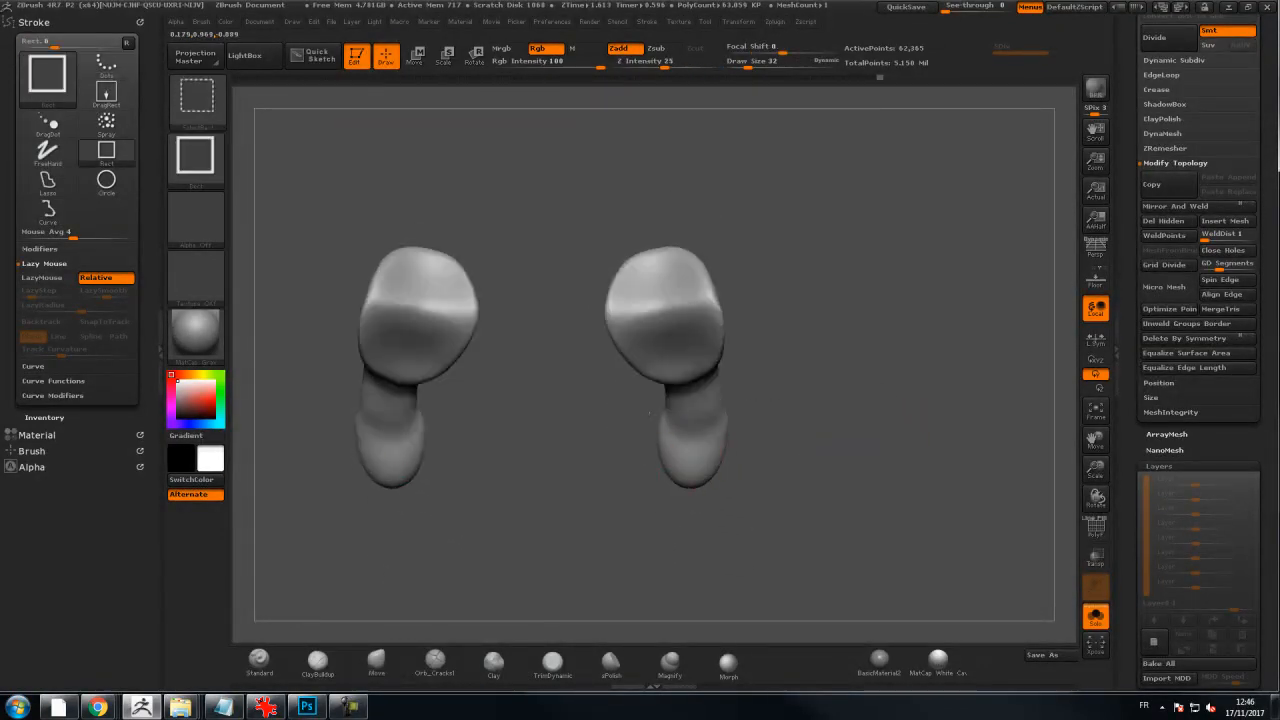
ctrl+shift+drag(666, 489, 667, 490)
ctrl+shift+click(434, 266)
click(192, 100)
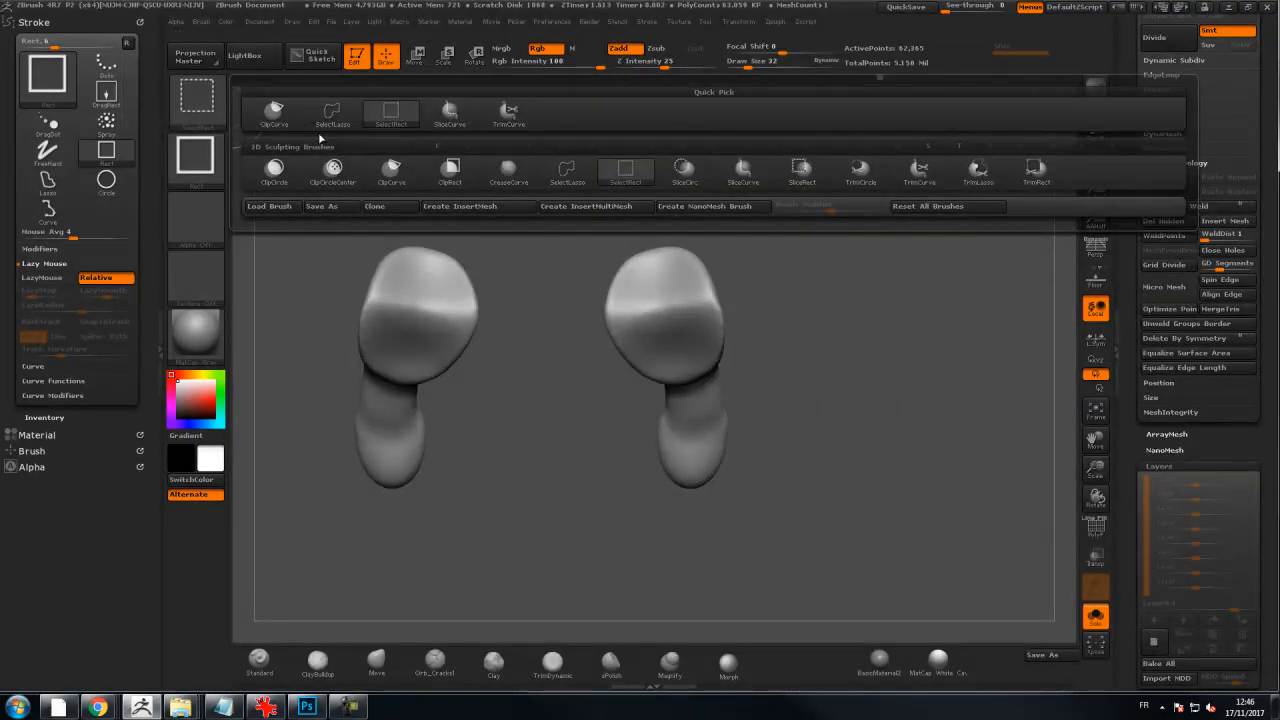
ctrl+shift+click(287, 125)
drag(777, 451, 774, 443)
key(ctrl+shift)
mouse_move(688, 535)
ctrl+shift+mouse_down()
mouse_move(652, 406)
mouse_move(554, 420)
mouse_move(553, 363)
mouse_move(617, 431)
mouse_move(745, 420)
mouse_move(698, 530)
mouse_move(757, 498)
mouse_move(701, 500)
ctrl+shift+mouse_up()
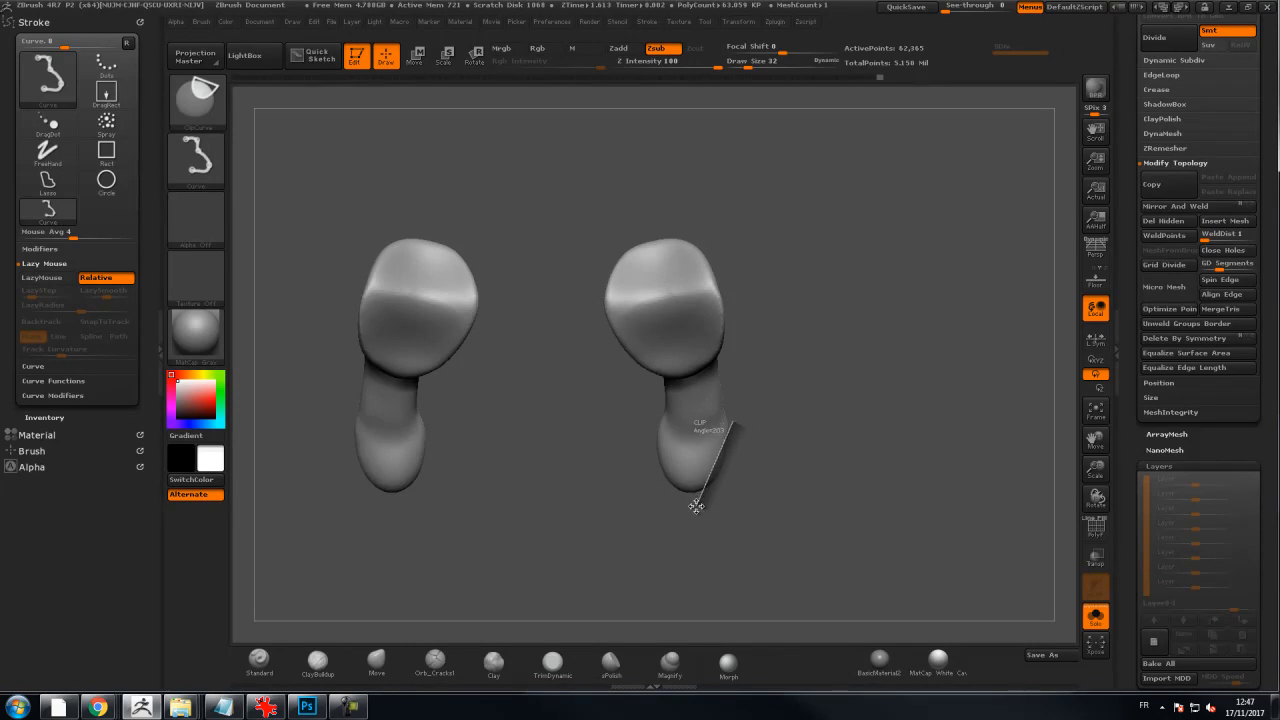
ctrl+shift+drag(693, 517, 638, 396)
Clip the tips of the toes with a short, nearly straight ClipCurve cut to blunt them
mouse_move(631, 526)
mouse_down()
mouse_move(638, 402)
mouse_move(718, 420)
mouse_move(762, 496)
mouse_move(854, 375)
mouse_up()
key(space)
key(space)
drag(816, 216, 796, 238)
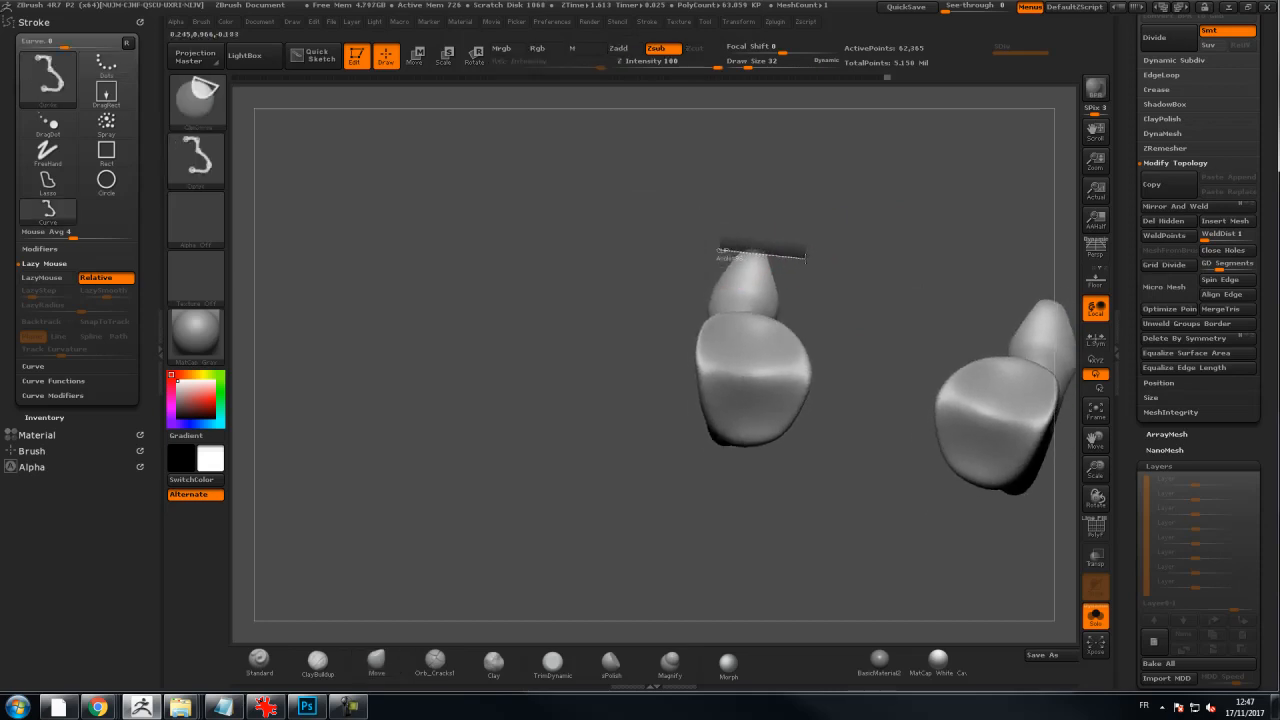
From the side view, clip the tops of the toes along a ClipCurve line that bends upward over the instep
mouse_move(577, 317)
mouse_down()
mouse_move(680, 257)
mouse_move(834, 379)
mouse_move(898, 388)
mouse_move(610, 370)
mouse_up()
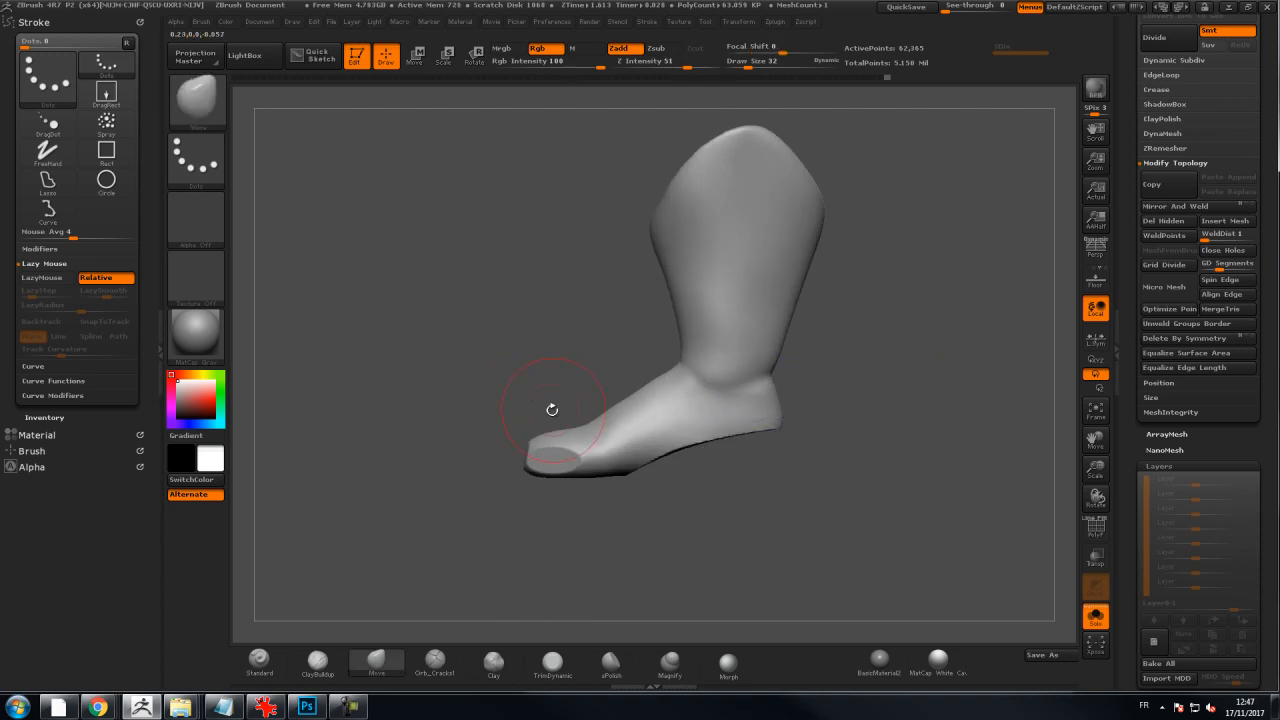
ctrl+shift+drag(480, 447, 537, 445)
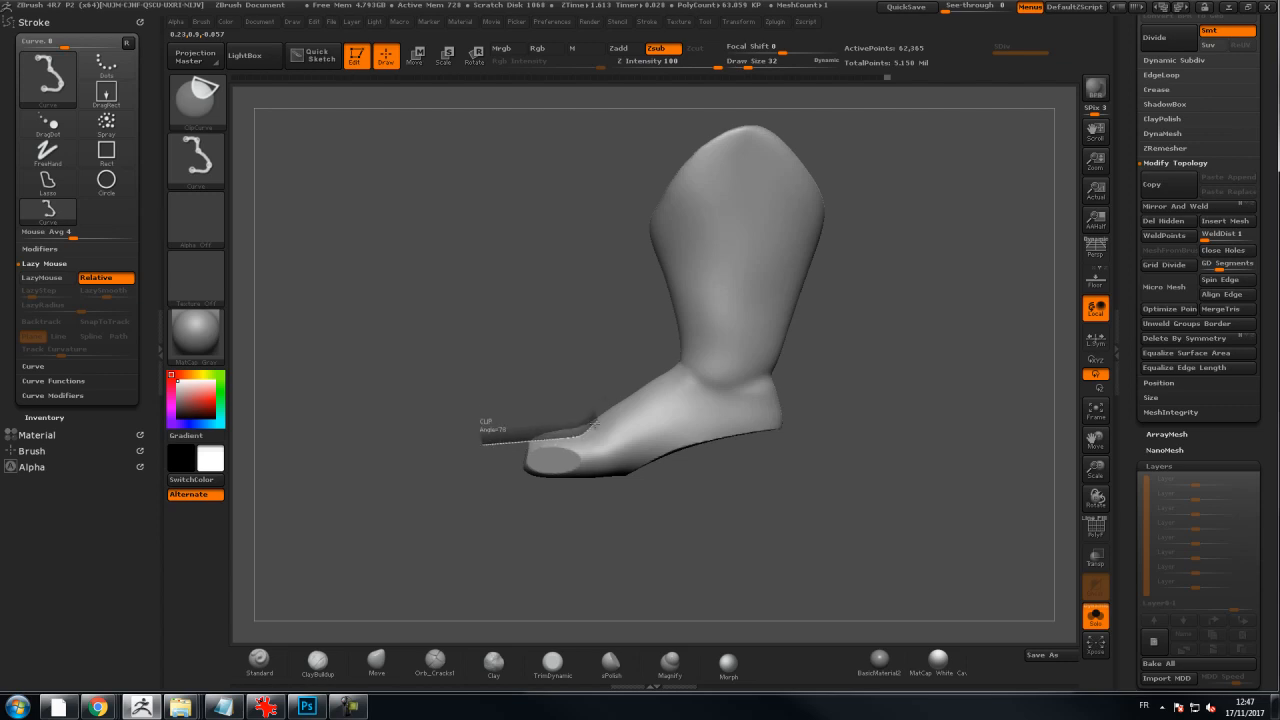
ctrl+shift+drag(631, 392, 632, 391)
Set the draw size to 15 and smooth the hard clipped edges around the toes
drag(552, 431, 540, 435)
key(s)
click(644, 453)
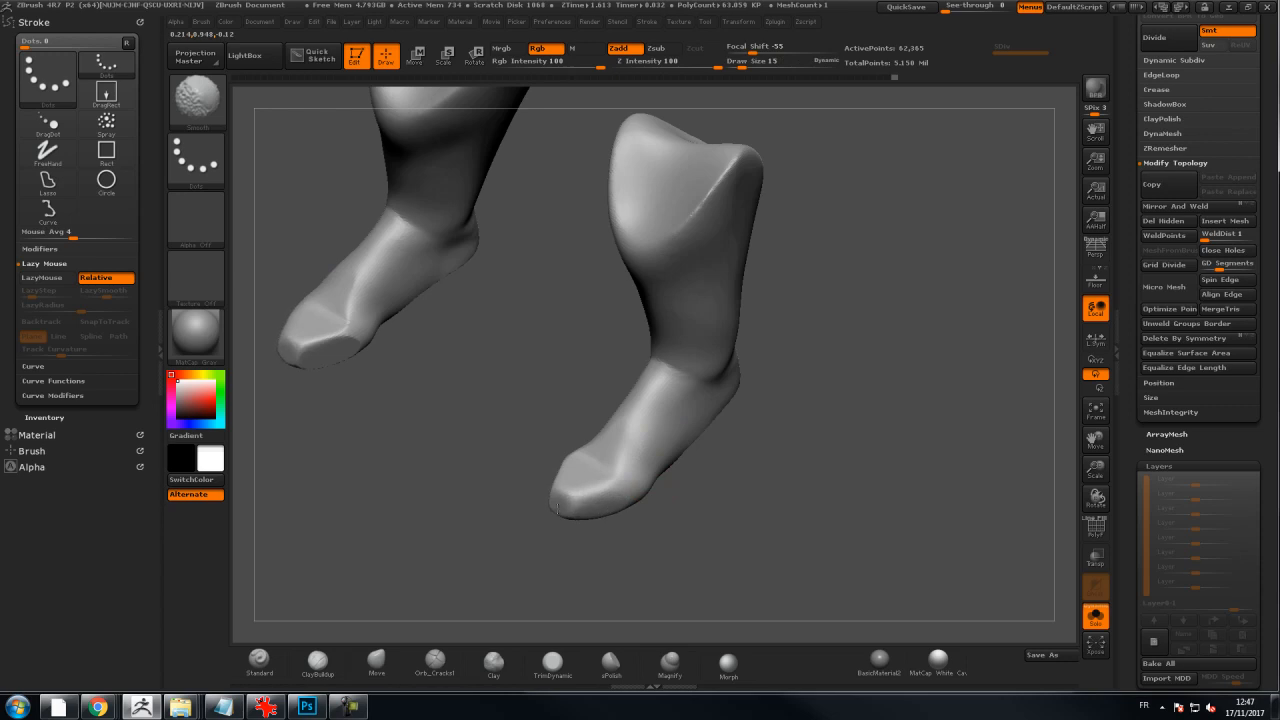
drag(681, 485, 660, 484)
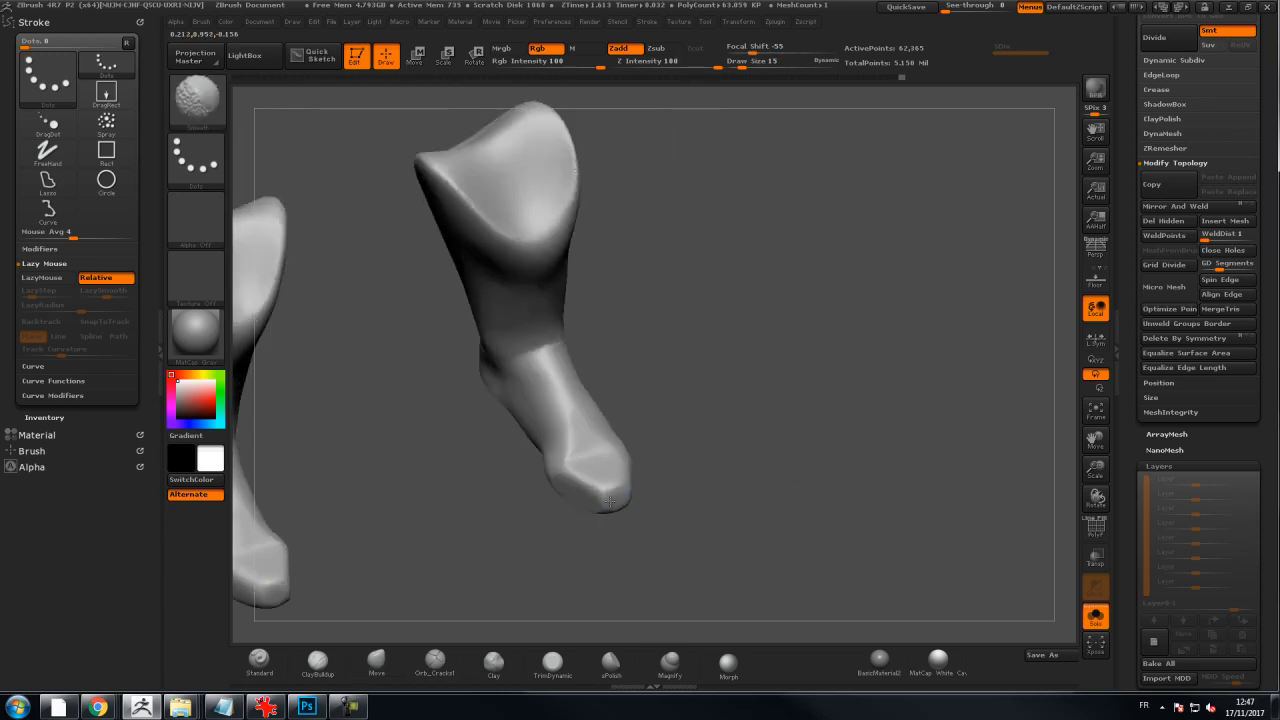
drag(749, 450, 728, 428)
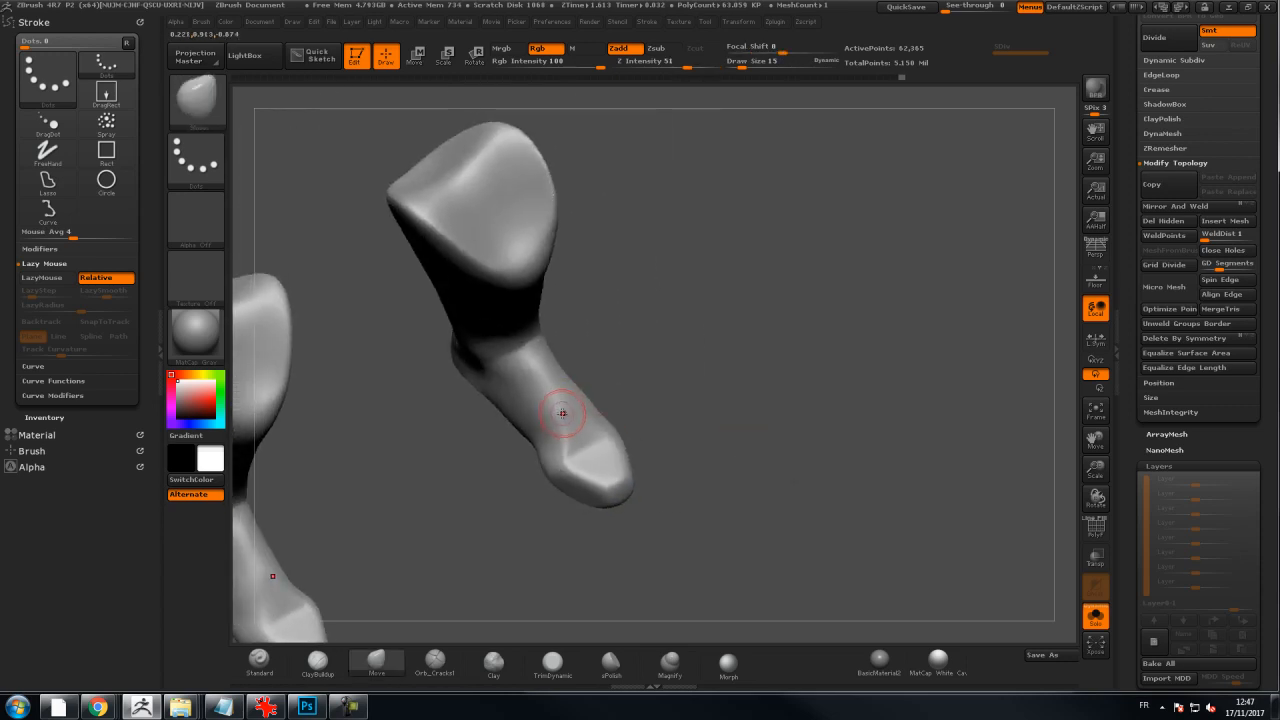
Flatten the instep with the TrimDynamic brush and smooth the transitions across the top and sides of the feet
key(b)
key(t)
key(d)
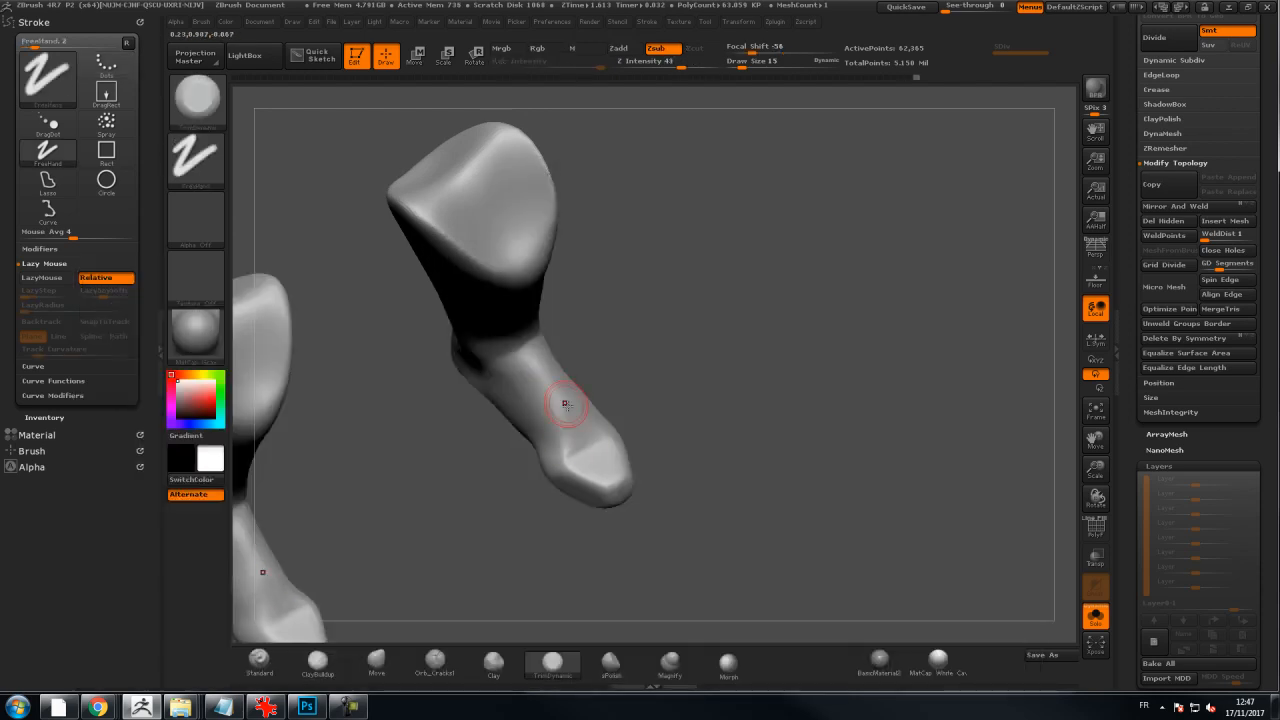
key(shift)
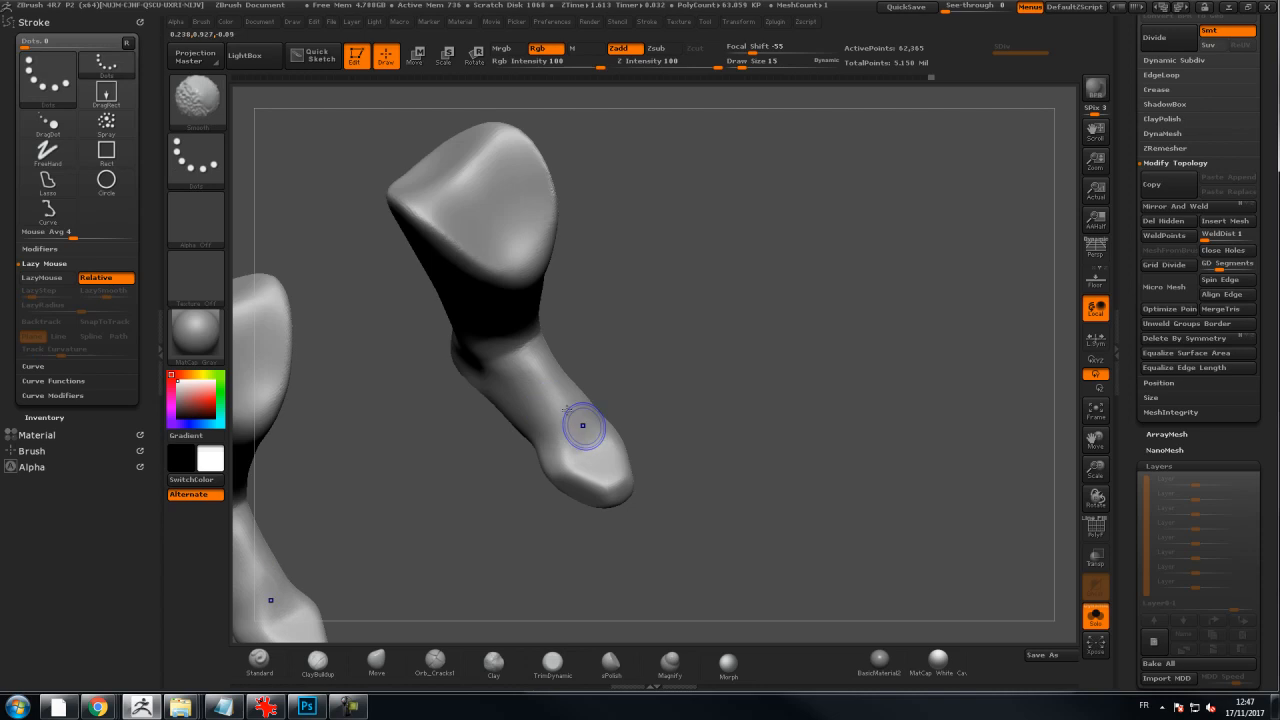
mouse_move(930, 470)
mouse_down()
mouse_move(845, 392)
mouse_move(809, 384)
mouse_move(700, 434)
mouse_up()
key(shift)
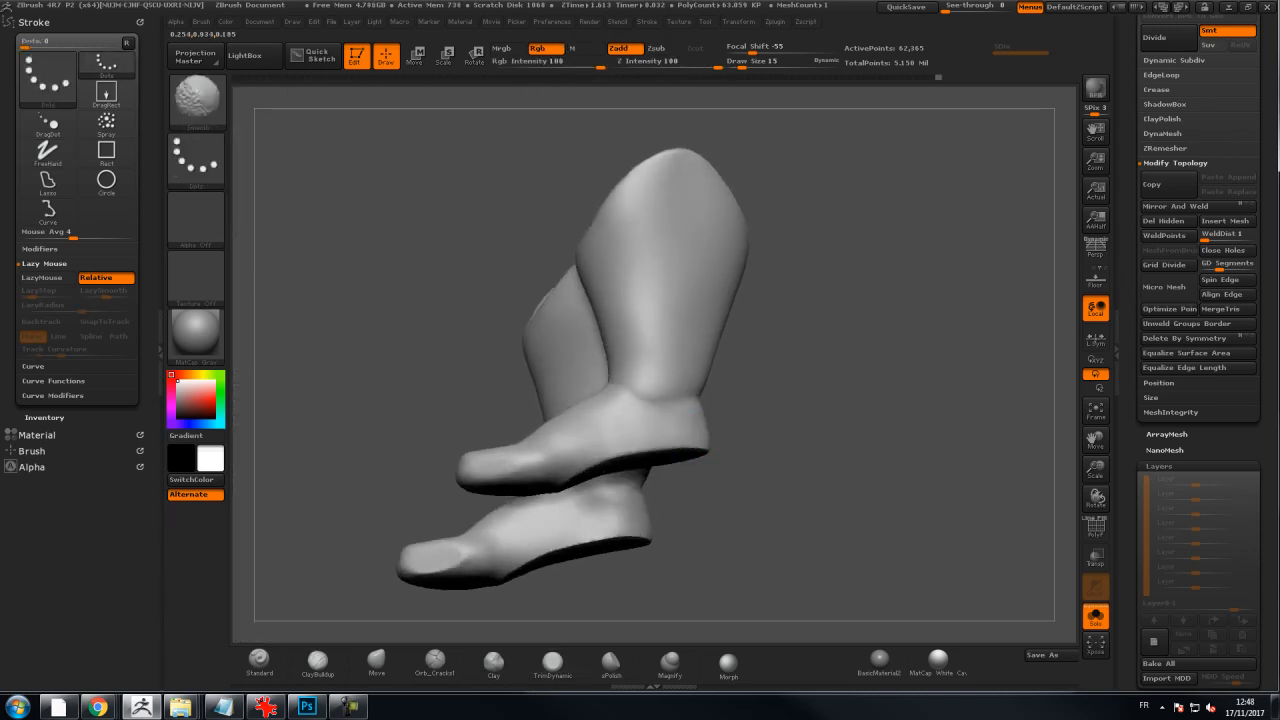
mouse_move(740, 530)
mouse_down()
mouse_move(765, 450)
mouse_move(700, 510)
mouse_move(371, 514)
mouse_move(380, 480)
mouse_move(383, 491)
mouse_up()
mouse_move(654, 529)
mouse_down()
mouse_move(717, 462)
mouse_move(638, 516)
mouse_move(644, 486)
mouse_move(605, 493)
mouse_move(684, 561)
mouse_move(641, 541)
mouse_move(651, 491)
mouse_up()
Lasso-mask the soles along the underside from heel to toe and invert the mask so only the soles stay editable
key(ctrl+shift)
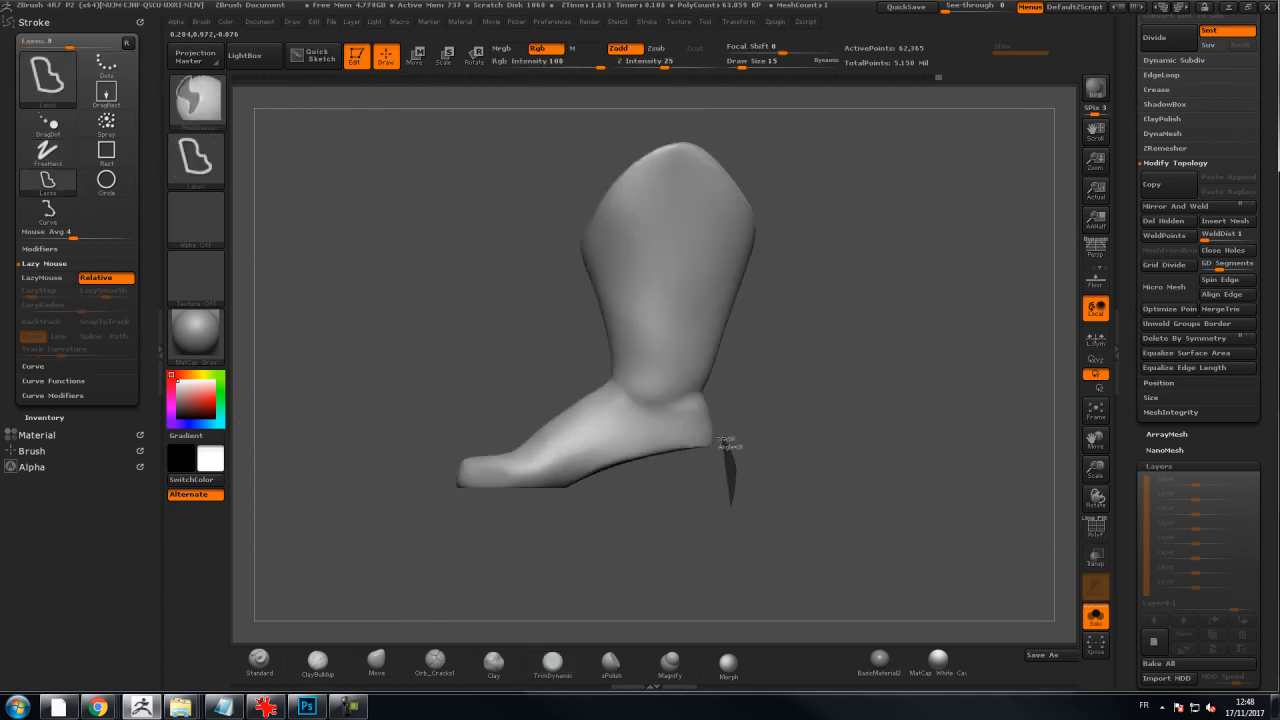
ctrl+shift+drag(671, 435, 598, 458)
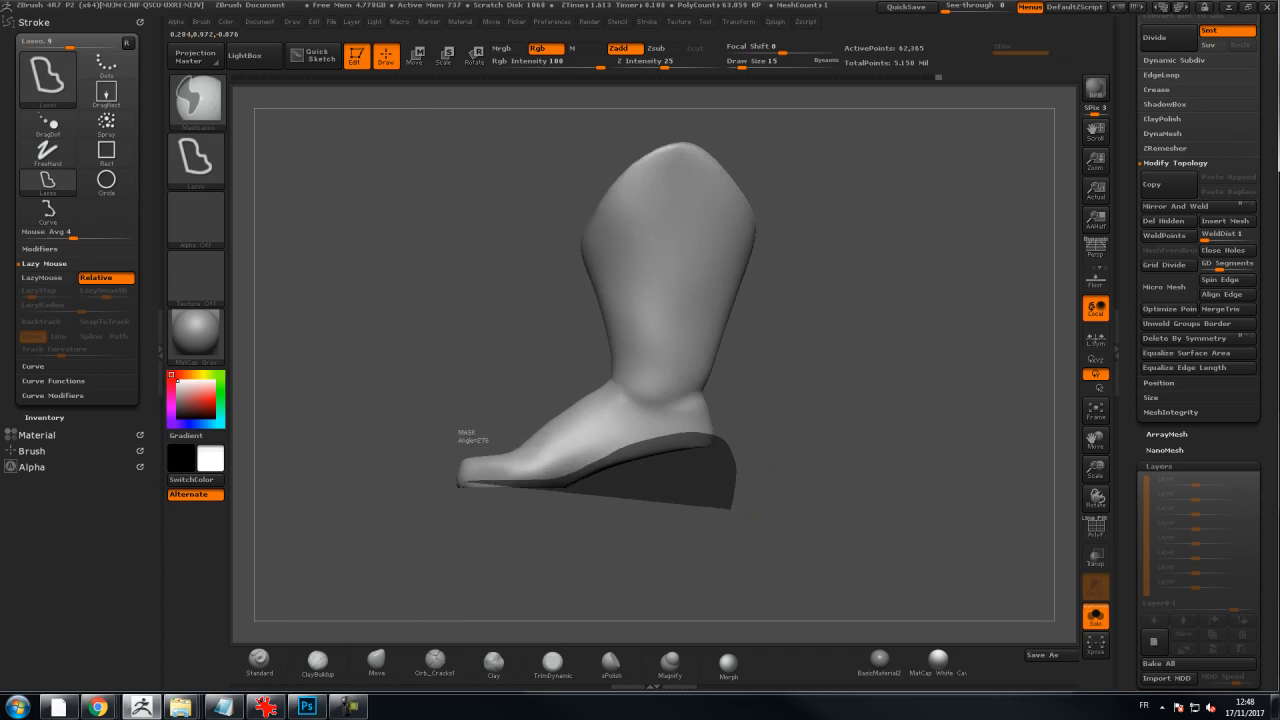
ctrl+shift+drag(471, 478, 464, 483)
ctrl+click(698, 441)
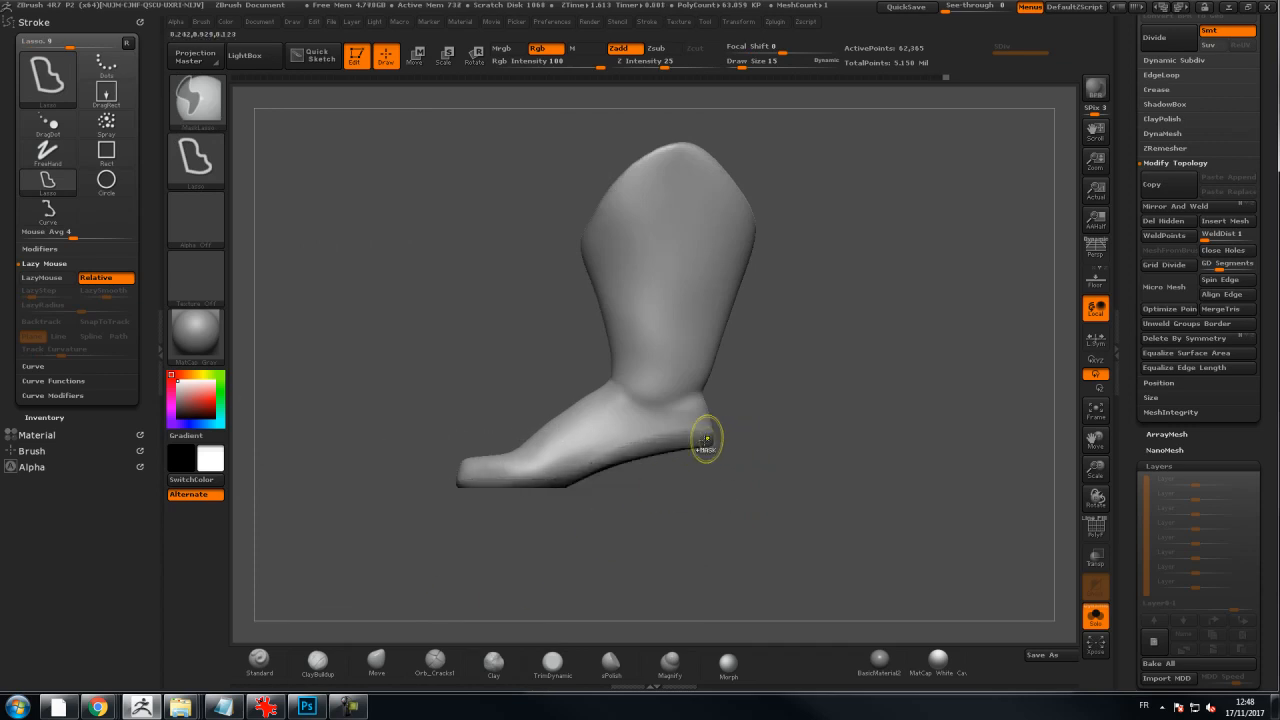
ctrl+click(777, 435)
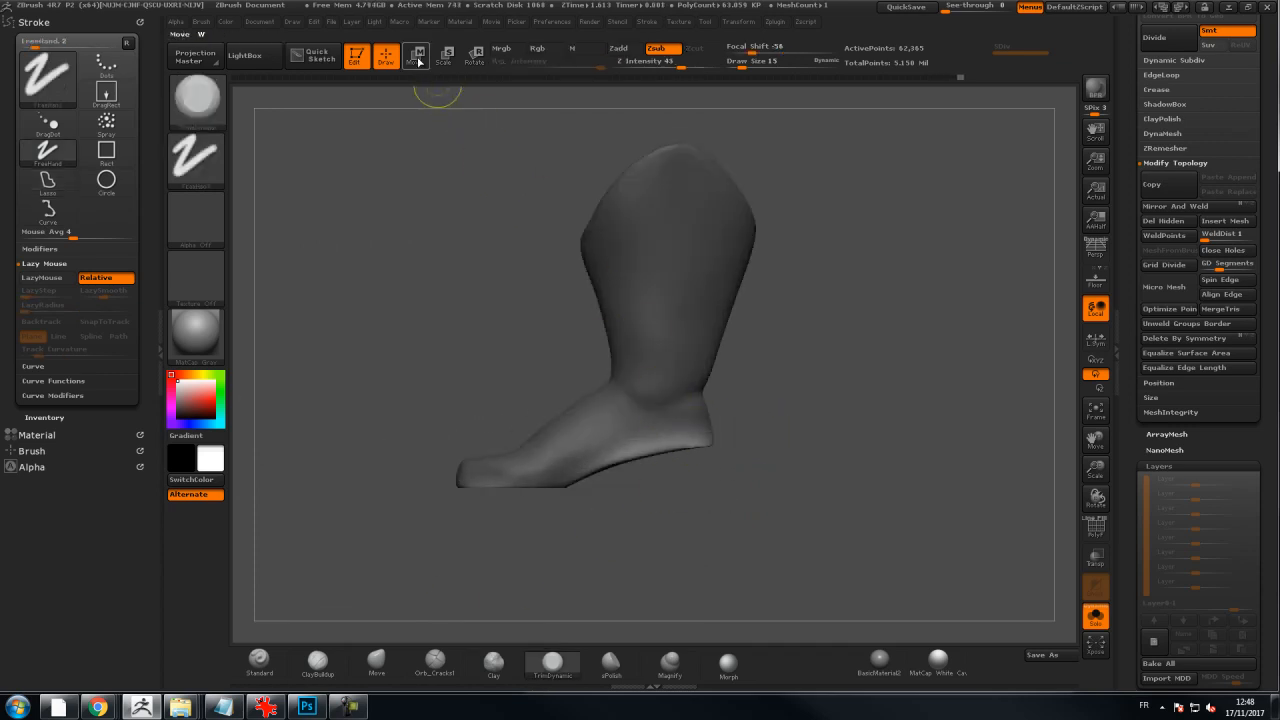
Move the unmasked soles straight down with the transpose line to thicken the feet, then clear the mask and re-DynaMesh
click(414, 55)
drag(619, 453, 619, 565)
drag(619, 509, 619, 526)
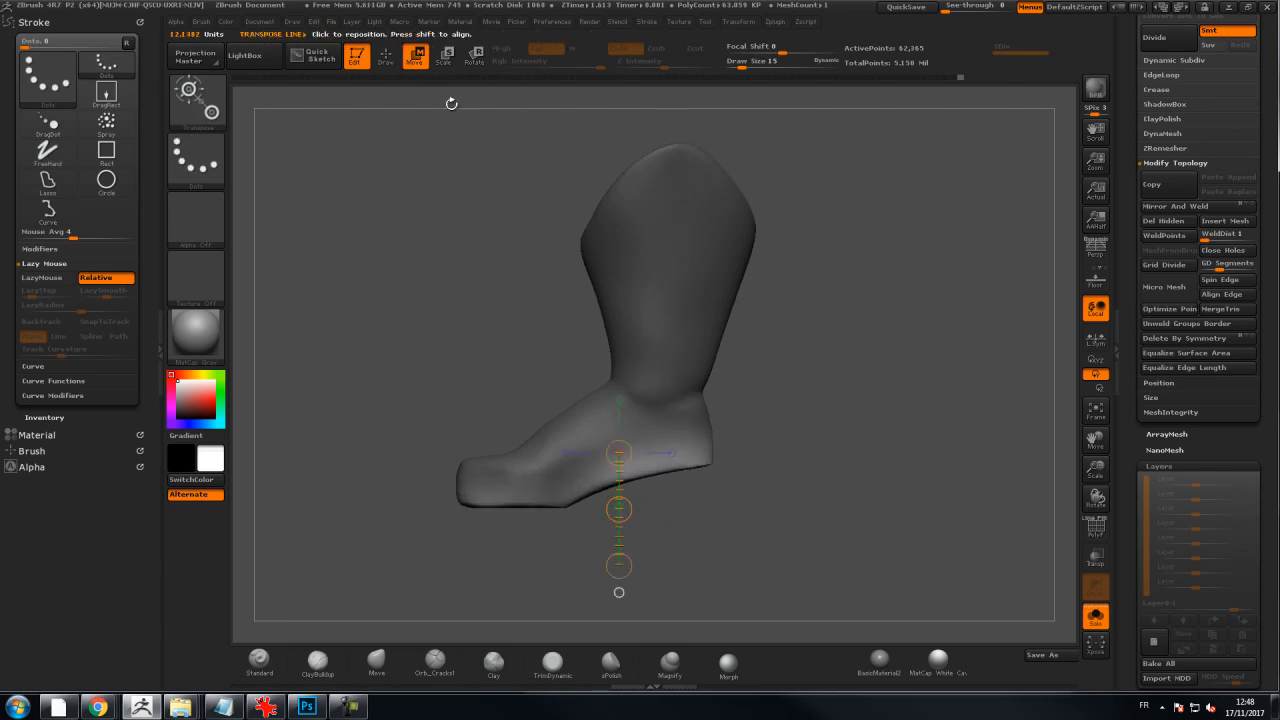
click(384, 57)
ctrl+click(841, 401)
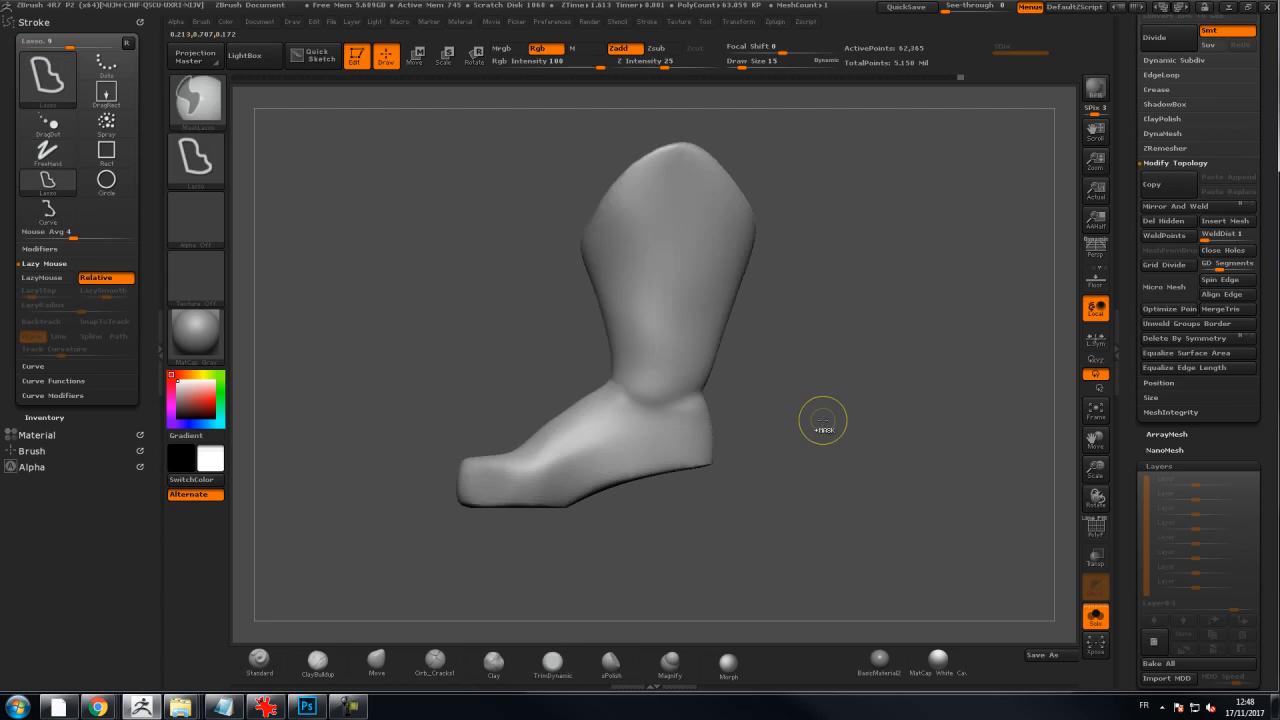
mouse_move(841, 402)
ctrl+mouse_down()
mouse_move(825, 425)
mouse_move(737, 447)
mouse_move(628, 450)
mouse_move(549, 488)
mouse_move(426, 488)
mouse_move(429, 503)
ctrl+mouse_up()
Smooth the edges and undersides of the thickened soles around the heels, arches and toes
mouse_move(826, 423)
mouse_down()
mouse_move(917, 447)
mouse_move(932, 385)
mouse_move(877, 403)
mouse_move(834, 368)
mouse_move(791, 472)
mouse_move(771, 437)
mouse_move(690, 445)
mouse_move(614, 423)
mouse_move(567, 456)
mouse_up()
drag(772, 444, 903, 419)
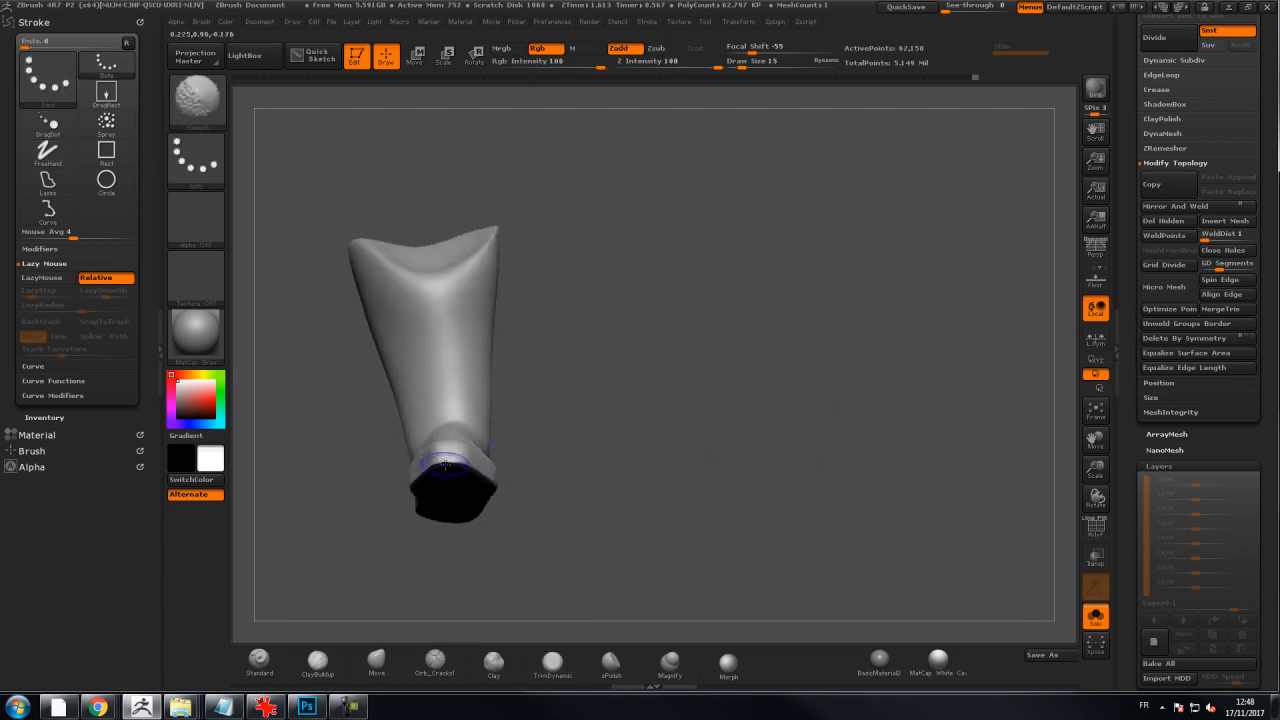
drag(524, 466, 381, 470)
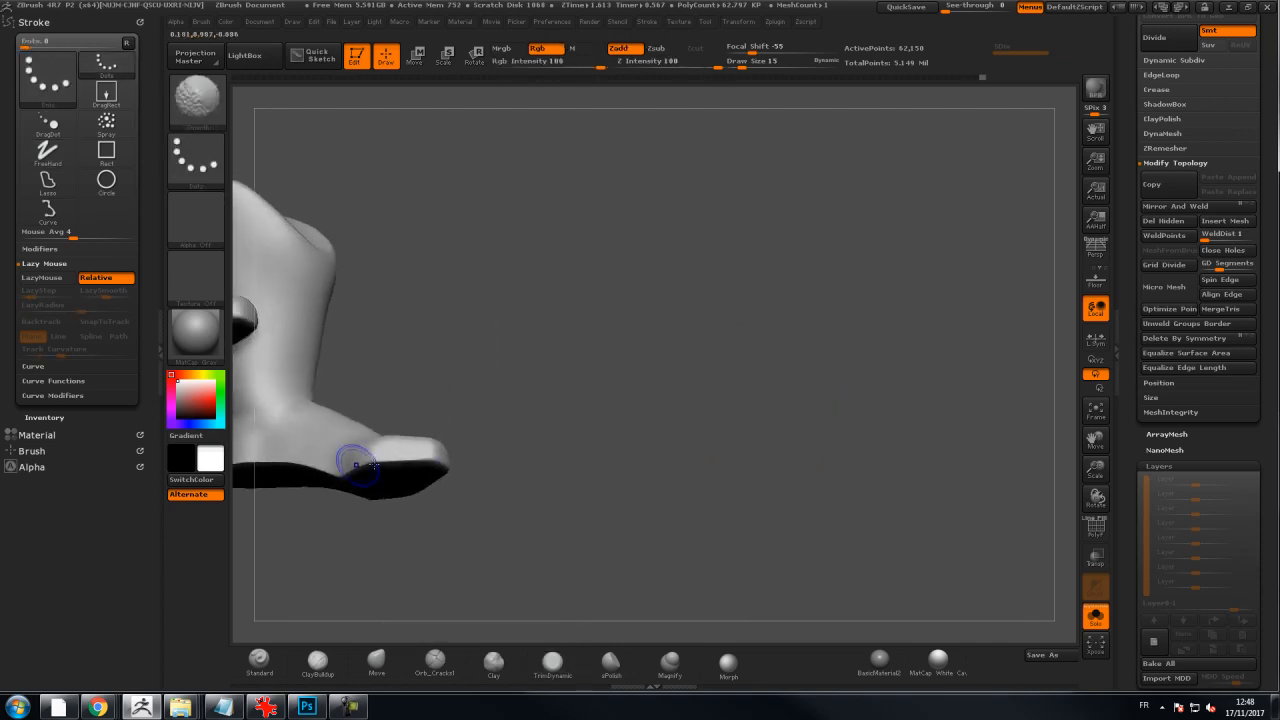
drag(484, 460, 414, 354)
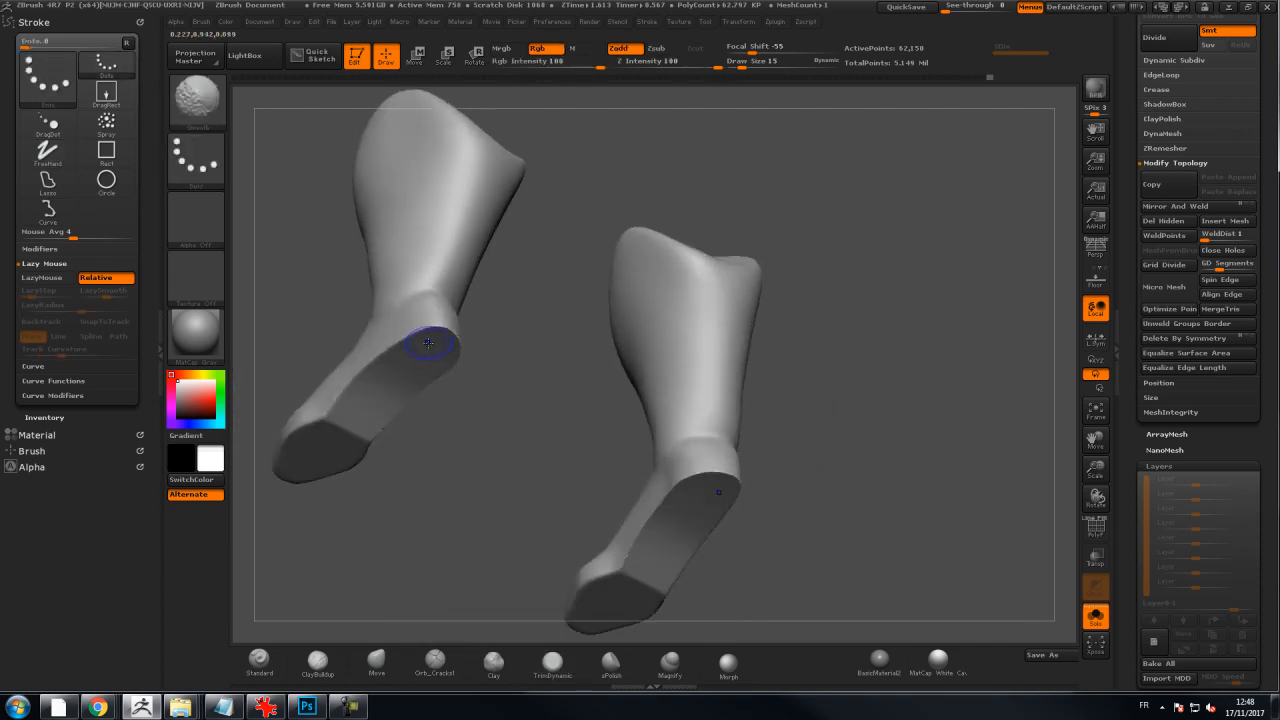
drag(375, 393, 337, 306)
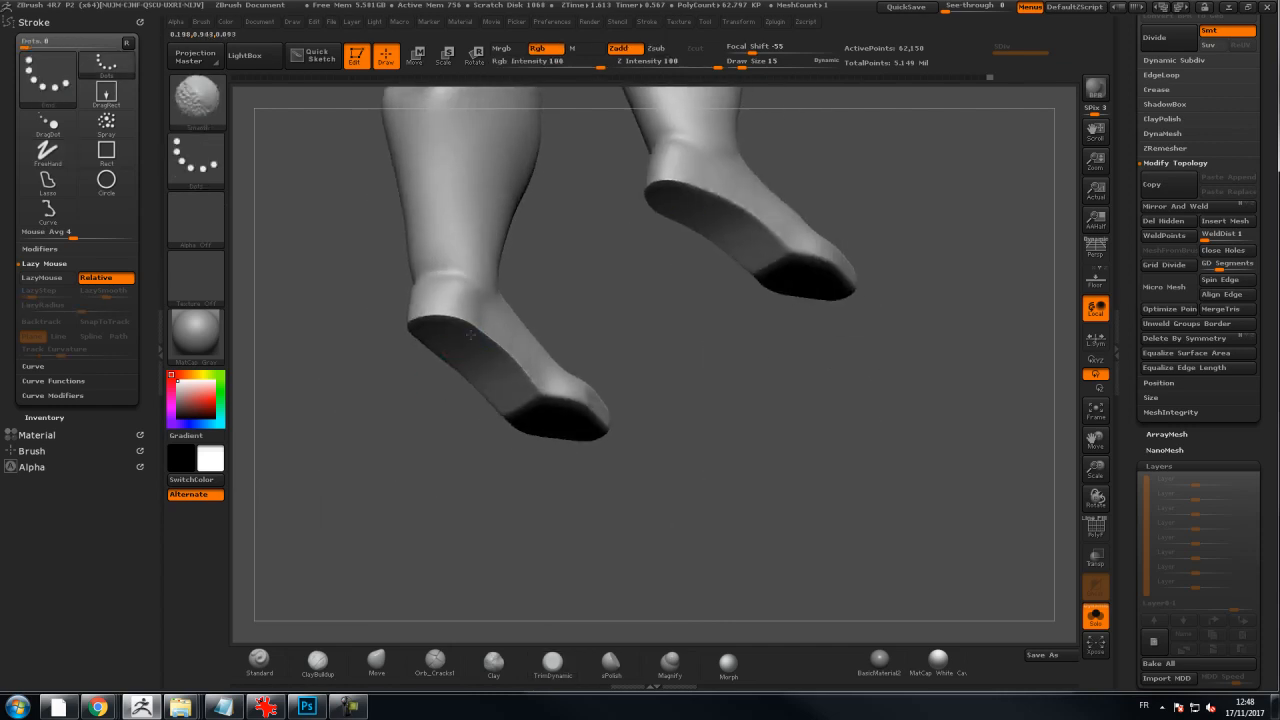
mouse_move(429, 368)
shift+mouse_down()
mouse_move(745, 516)
mouse_move(840, 366)
mouse_move(935, 375)
shift+mouse_up()
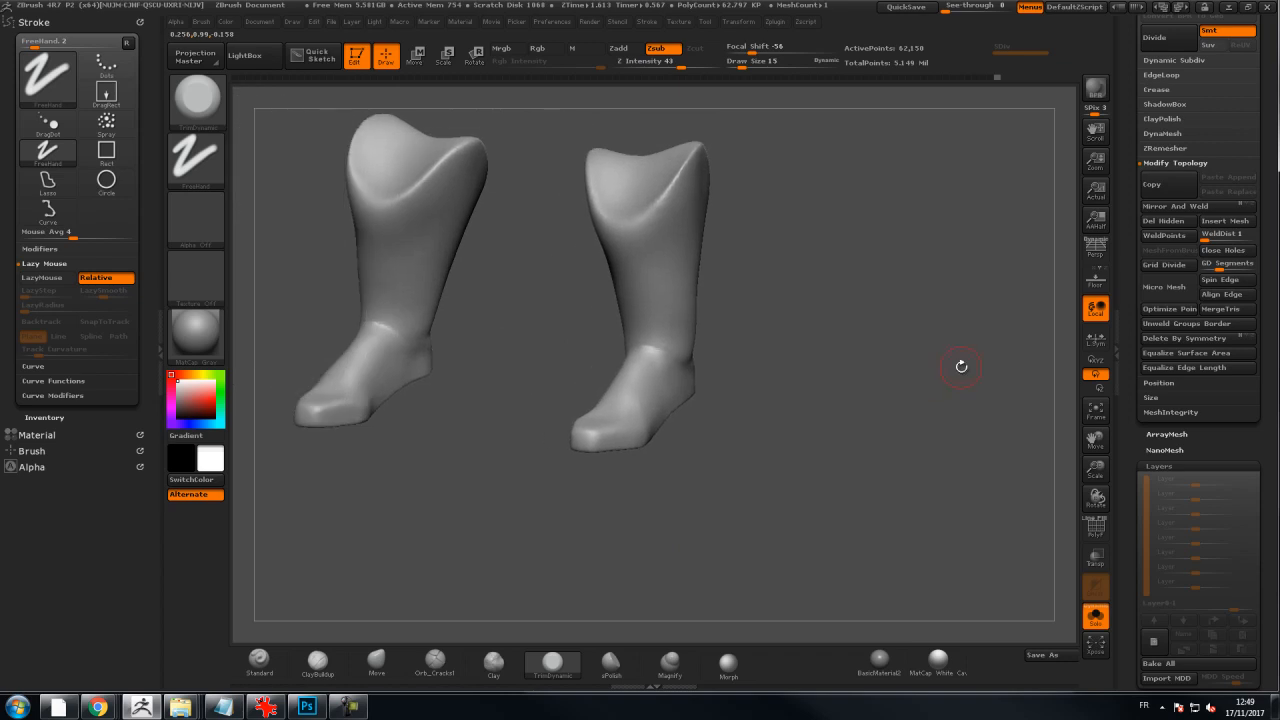